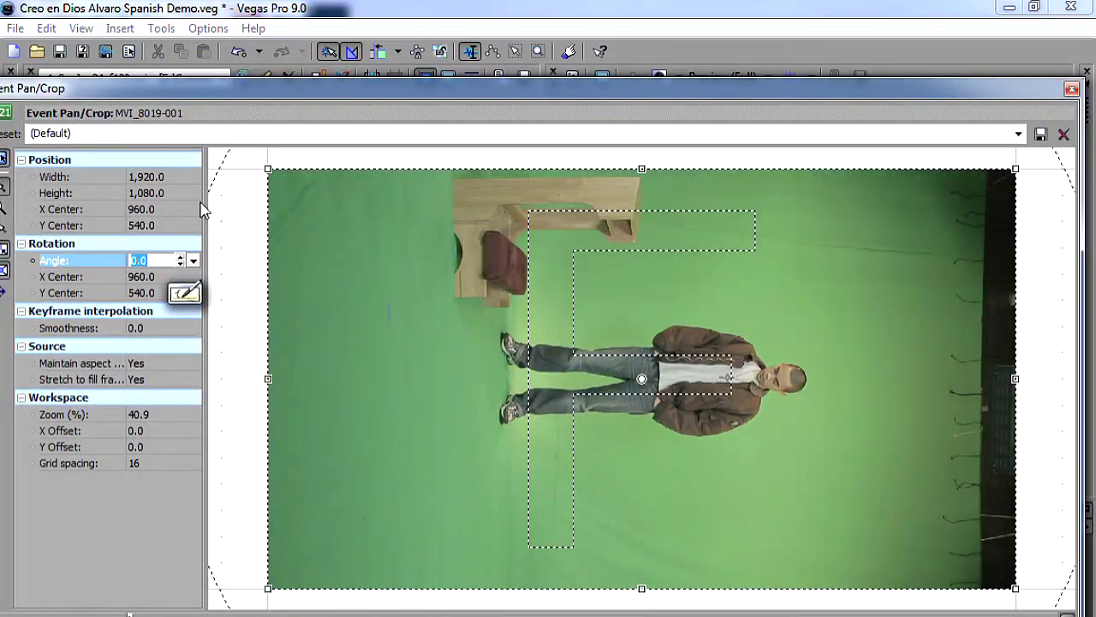
Rotate MVI_8019-001 to a 90° angle and widen its crop frame in Pan/Crop.
key(Tab)
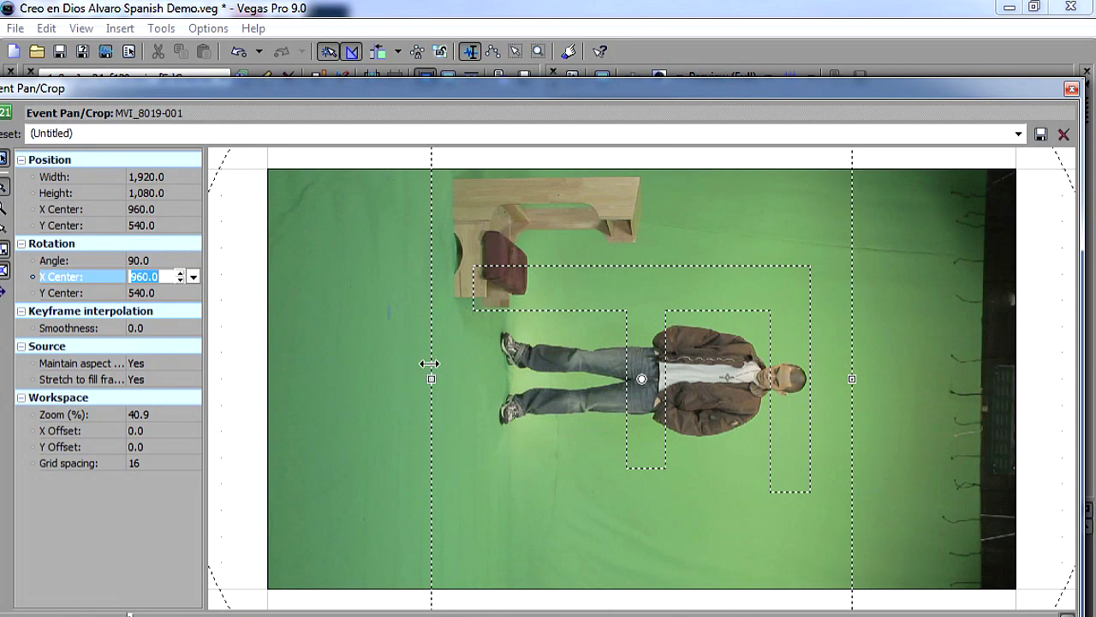
drag(429, 363, 401, 360)
click(1070, 84)
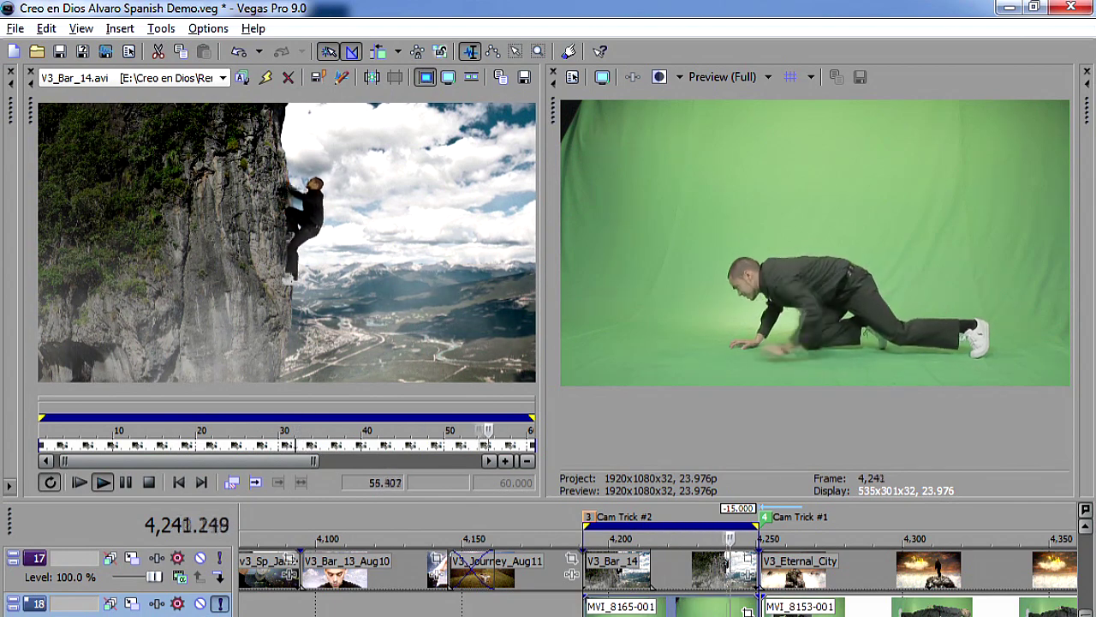
Set MVI_8165-001's Pan/Crop angle to -90°.
click(747, 610)
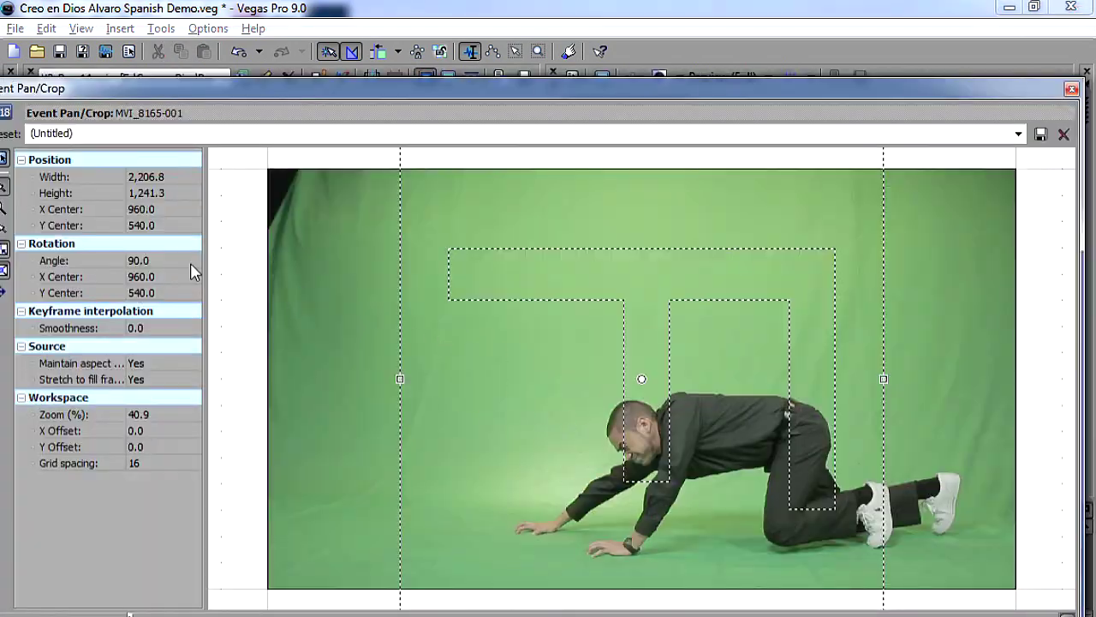
text(-90)
key(Return)
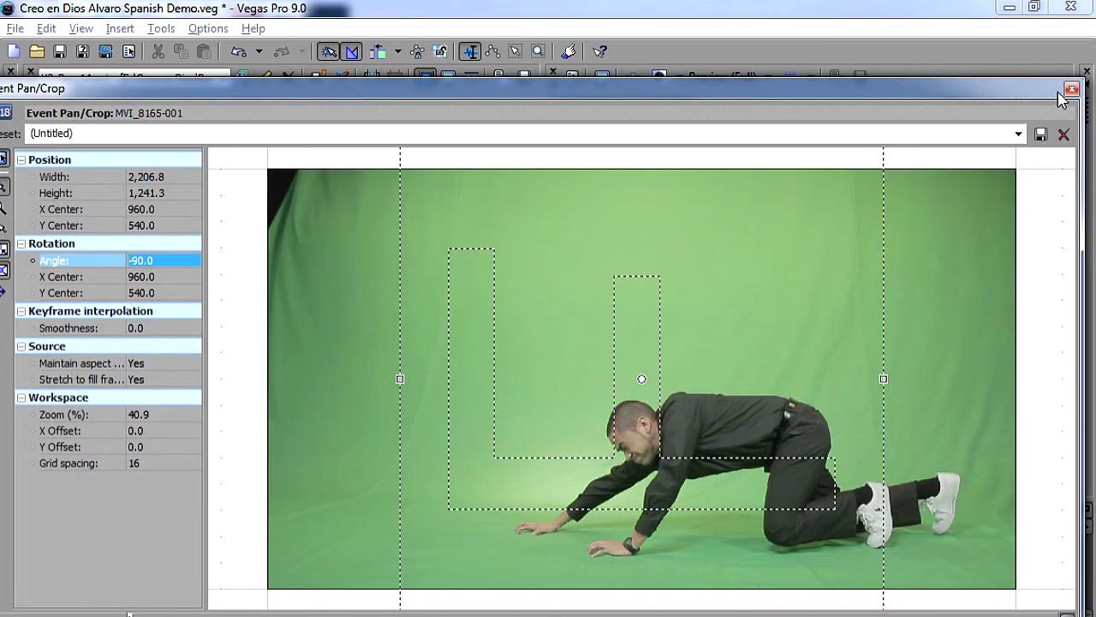
click(1071, 89)
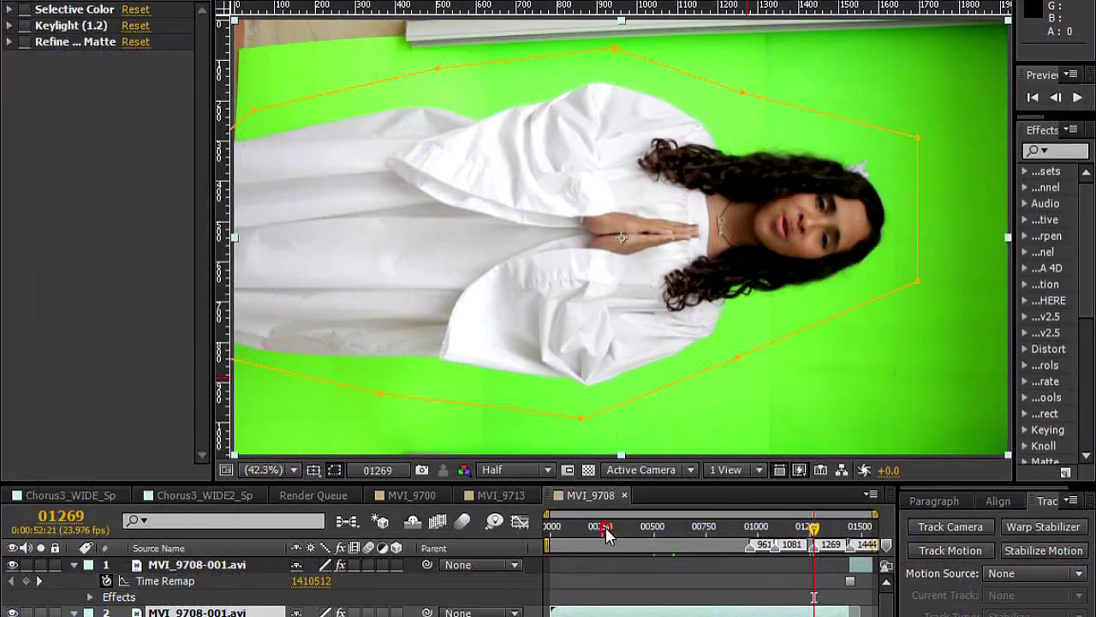
Scrub through the footage in the MVI_9708, MVI_9713 and MVI_9700 compositions.
mouse_move(813, 545)
mouse_down()
mouse_move(649, 545)
mouse_move(810, 555)
mouse_up()
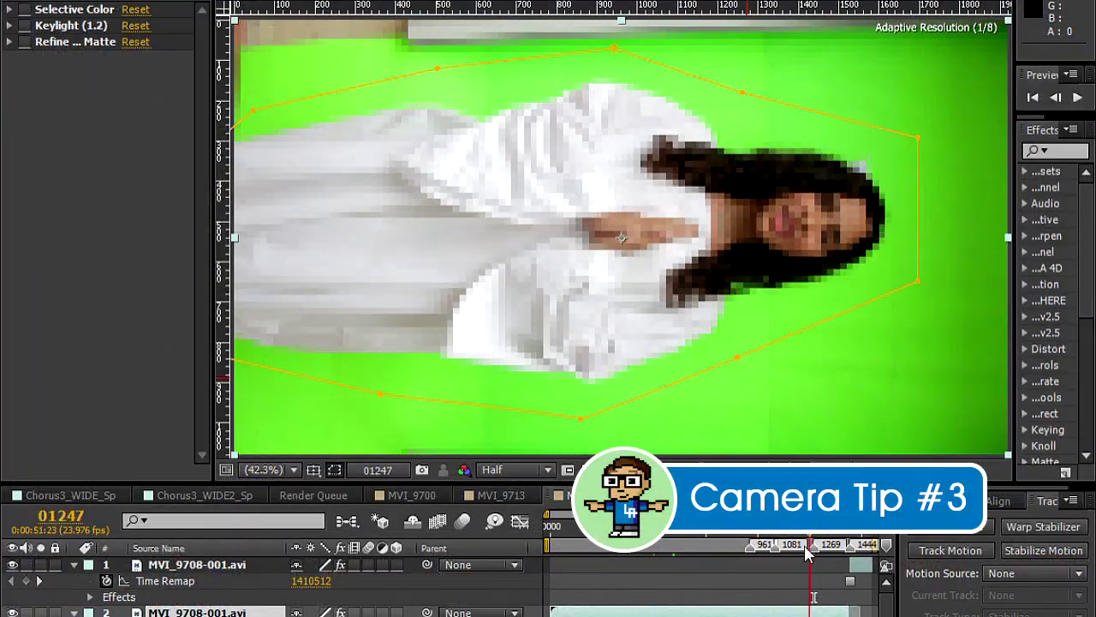
click(501, 495)
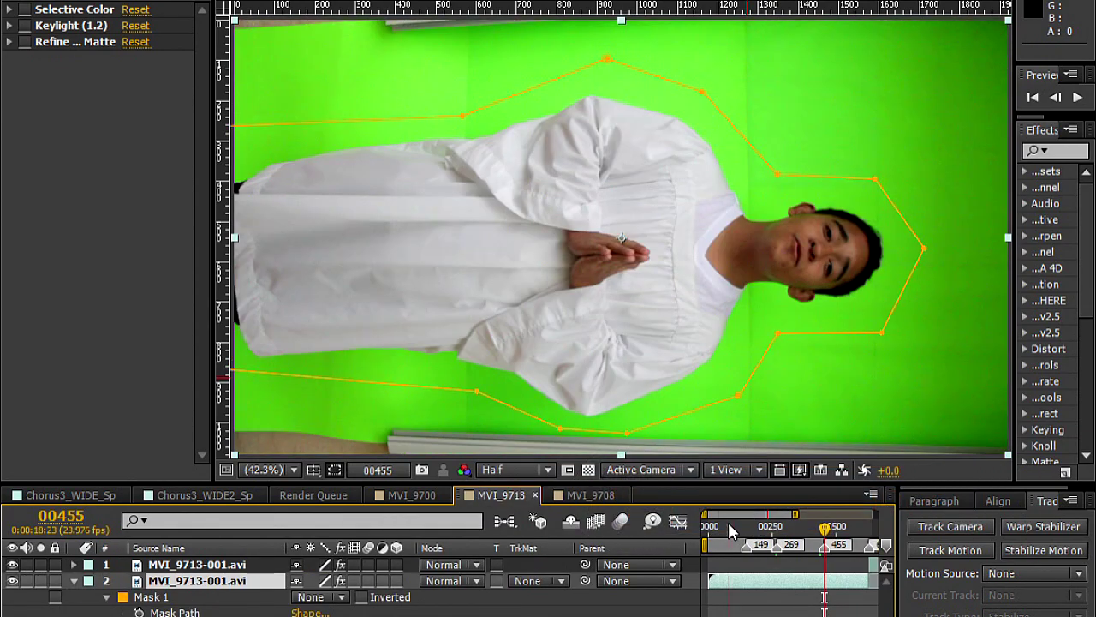
drag(731, 531, 847, 529)
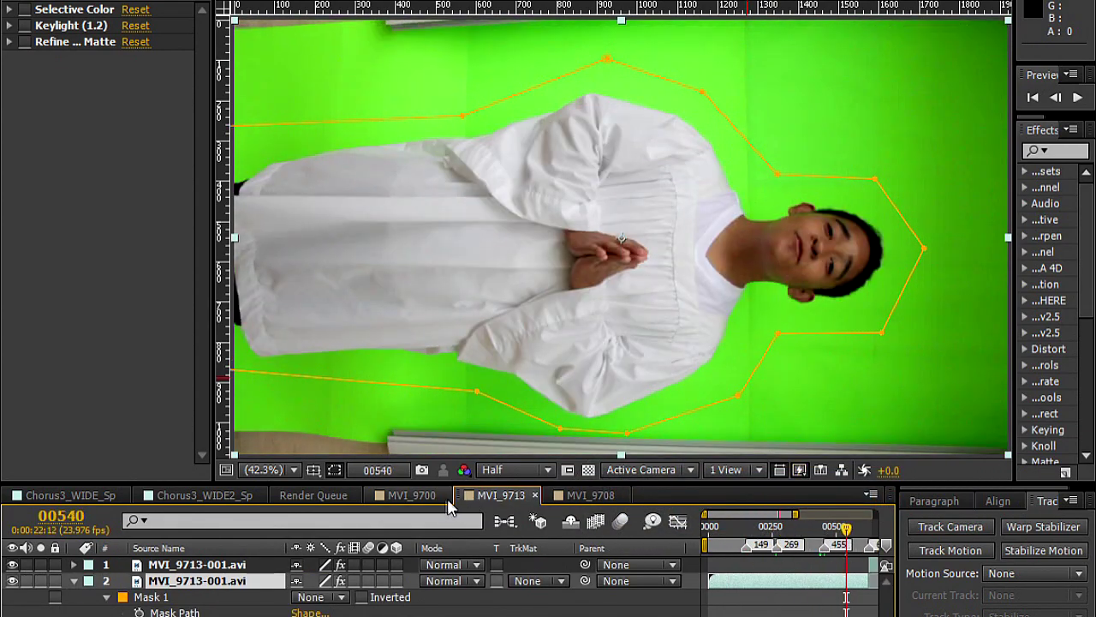
click(418, 496)
drag(733, 529, 792, 533)
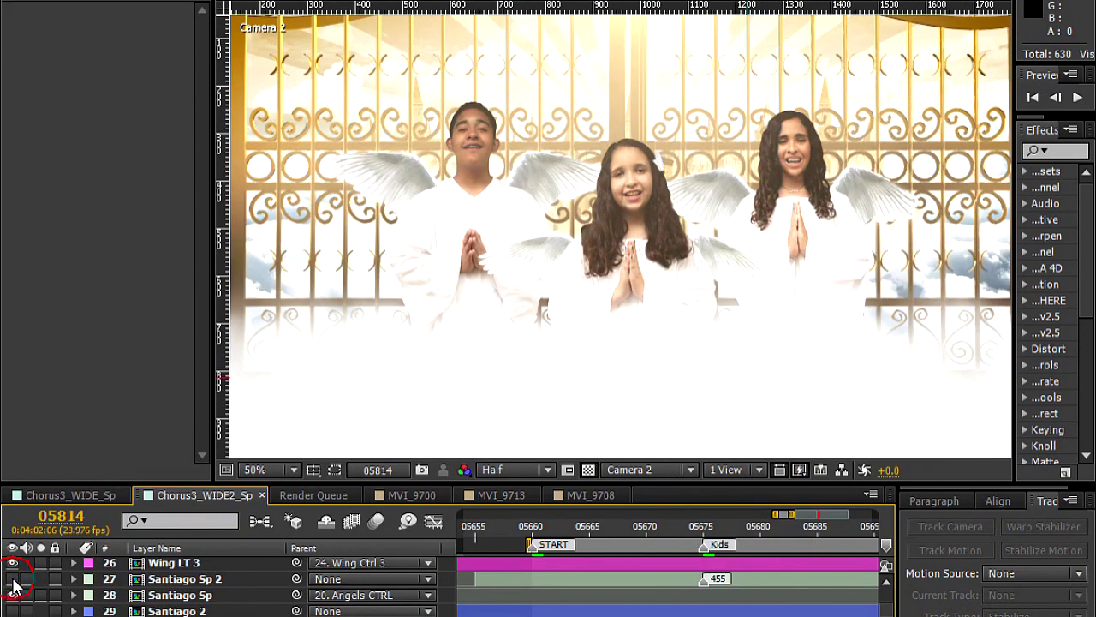
Hide and re-show the boy's, middle girl's and right girl's layers to check each child.
click(12, 579)
click(13, 579)
scroll(26, 591, up, 3)
click(13, 574)
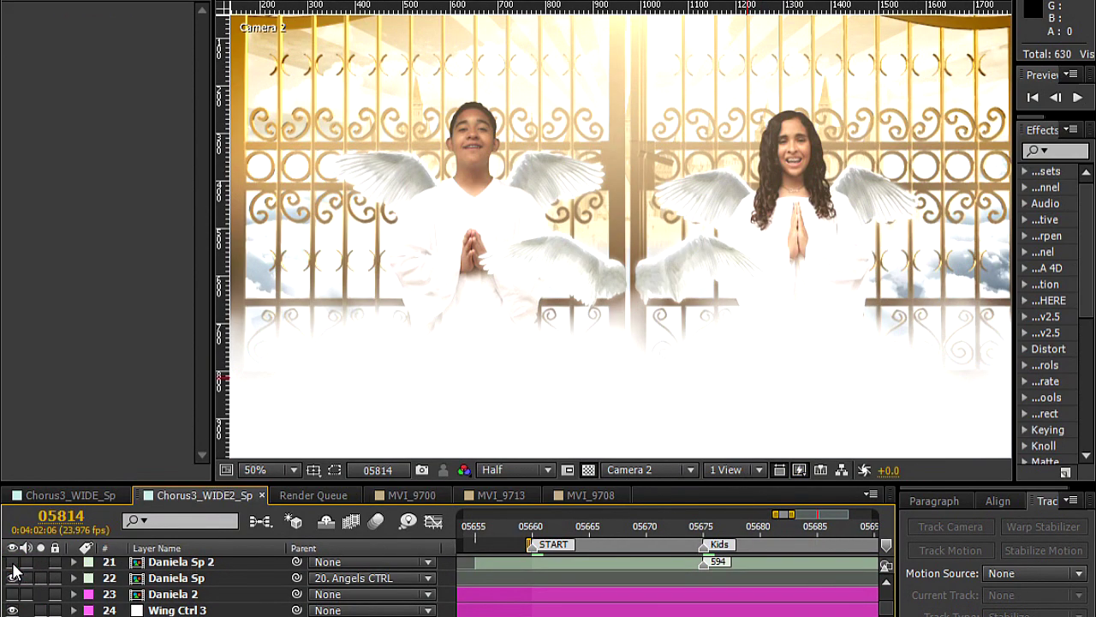
click(13, 572)
scroll(19, 575, up, 1)
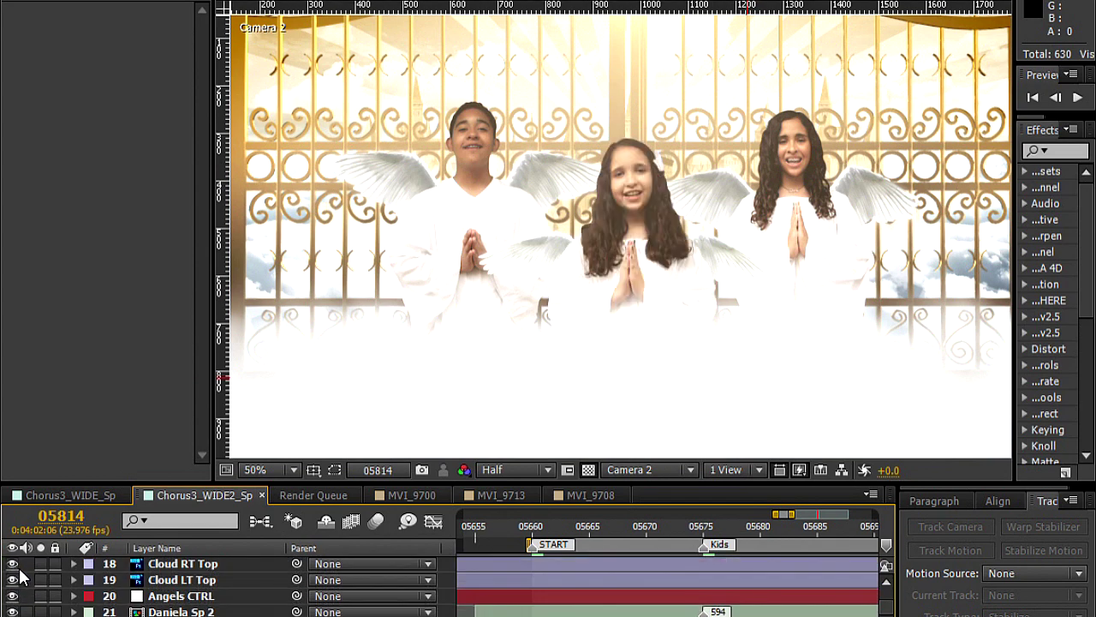
scroll(19, 580, down, 5)
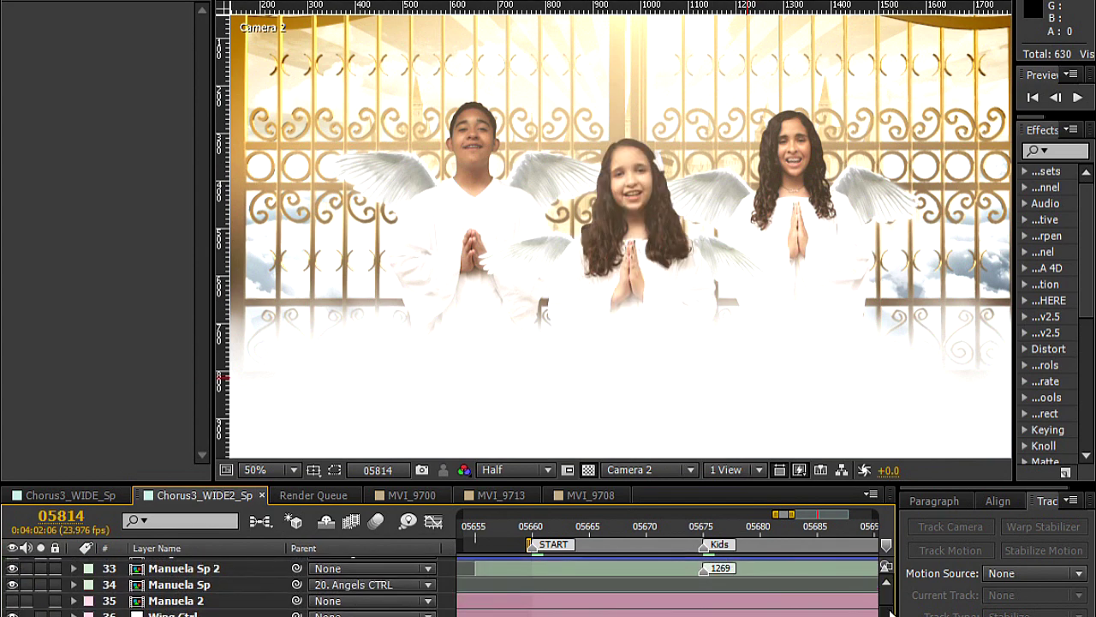
click(12, 570)
click(13, 570)
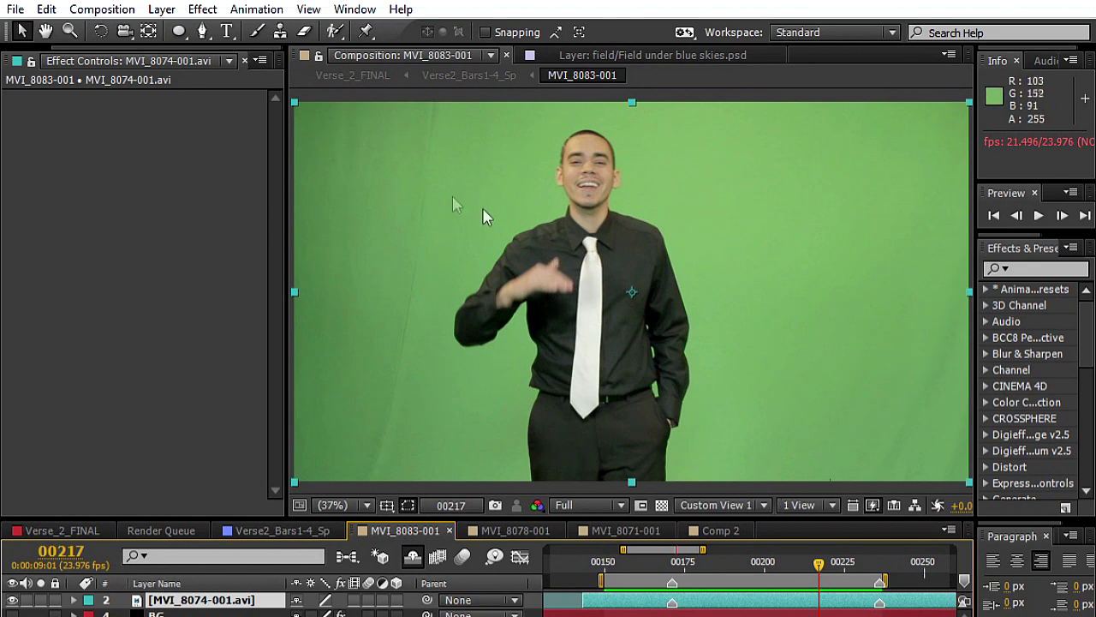
Apply Curves to MVI_8074-001, lowering the bottom point and raising the top into an S-curve.
click(202, 9)
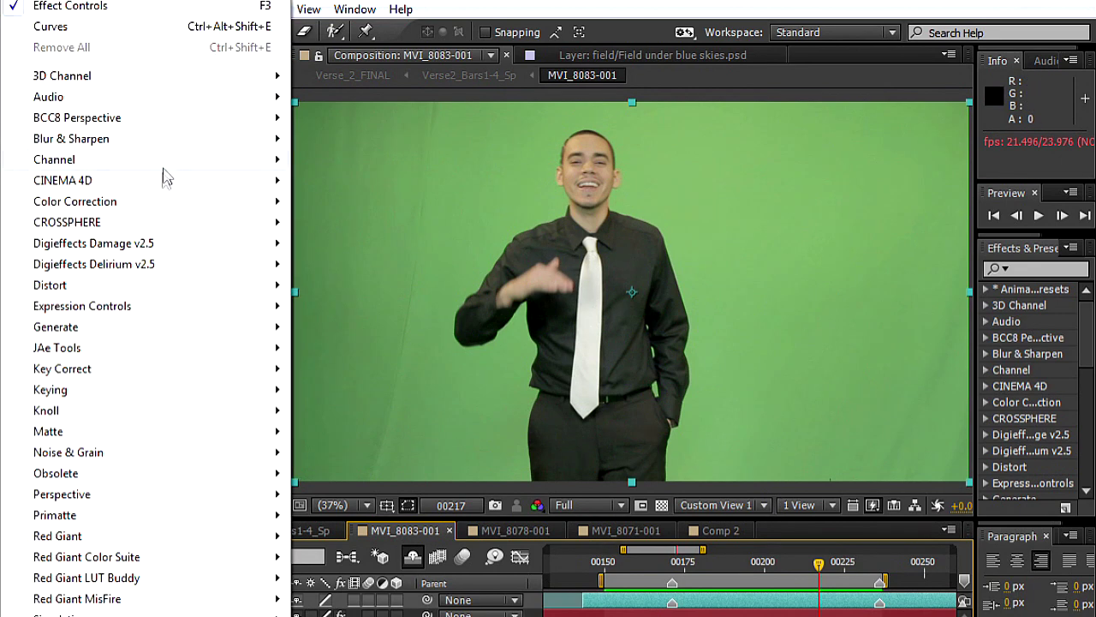
mouse_move(164, 206)
click(335, 494)
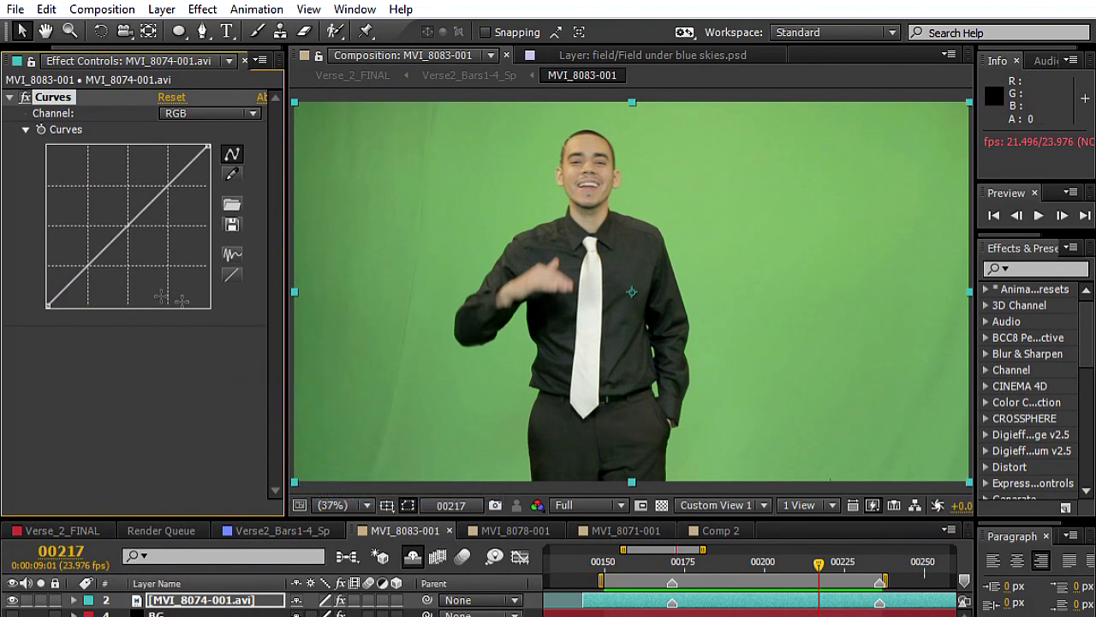
mouse_move(90, 269)
mouse_down()
mouse_move(92, 285)
mouse_move(91, 275)
mouse_up()
drag(163, 190, 165, 172)
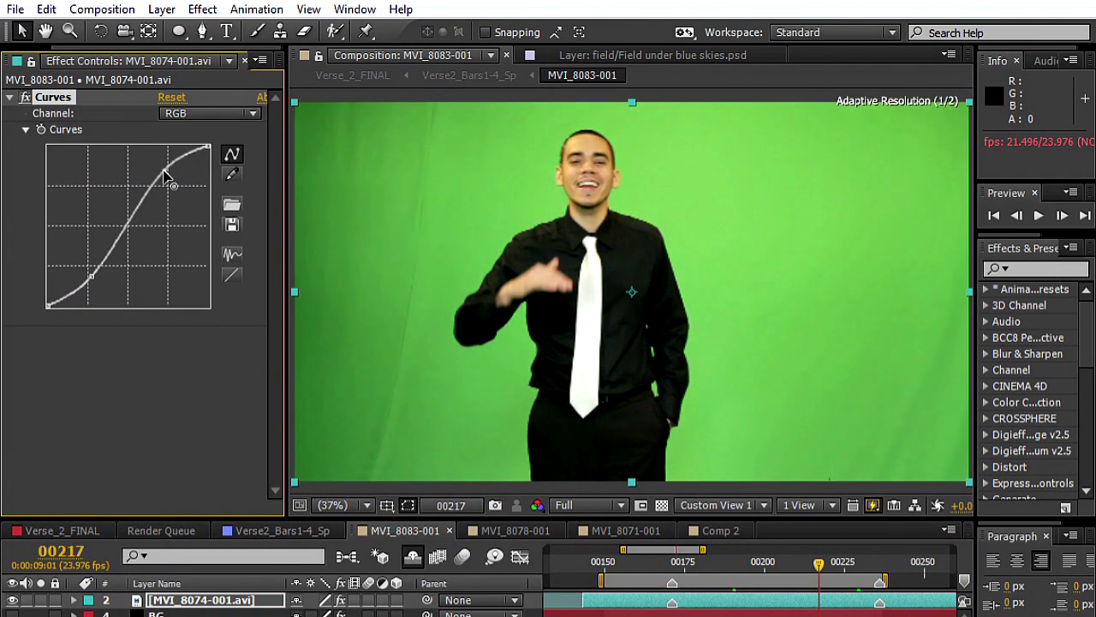
drag(655, 567, 724, 572)
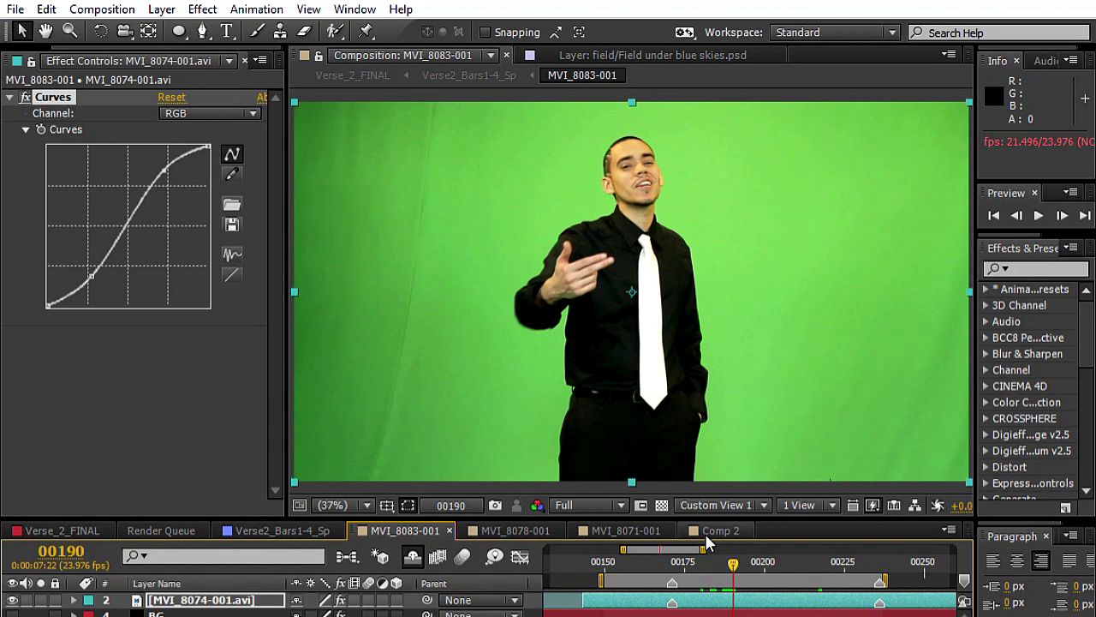
click(190, 349)
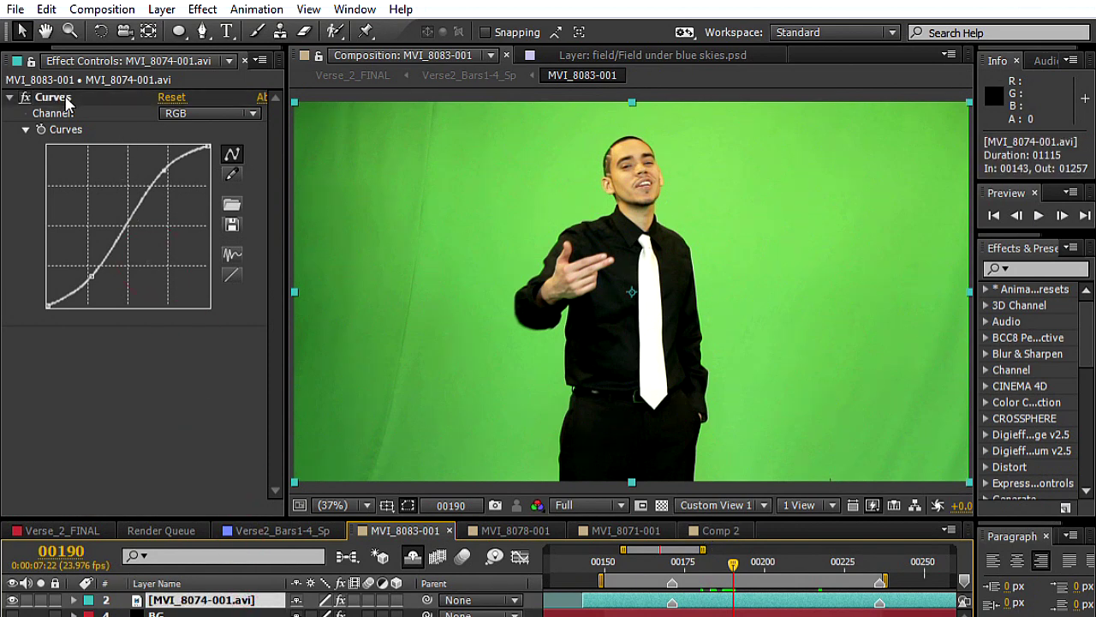
Replace the Curves effect with a Selective Color effect.
key(Delete)
click(215, 475)
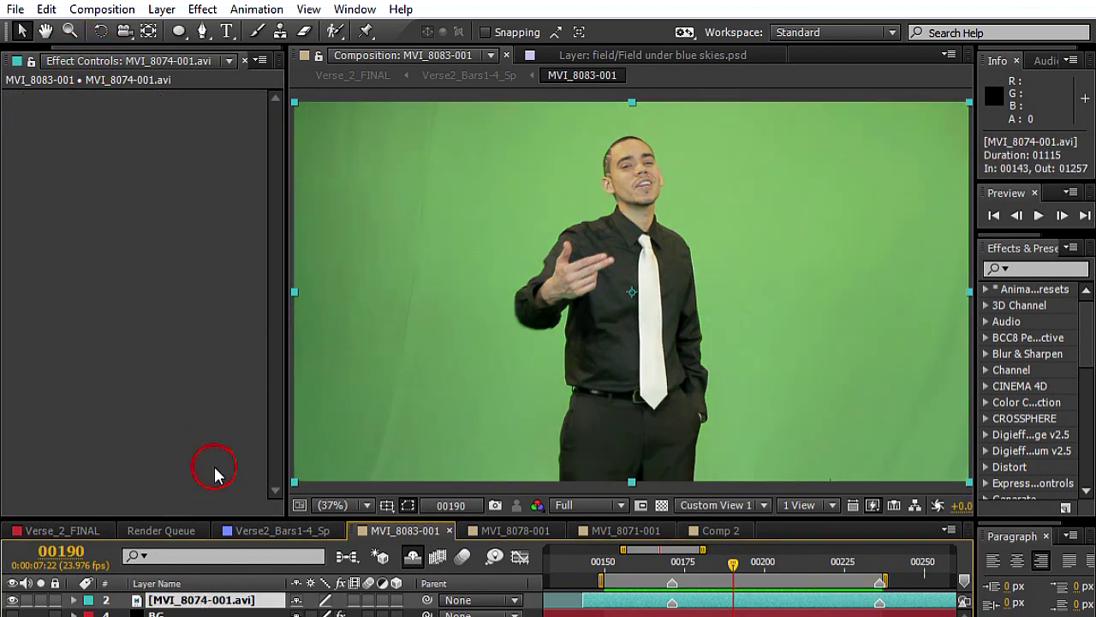
click(206, 9)
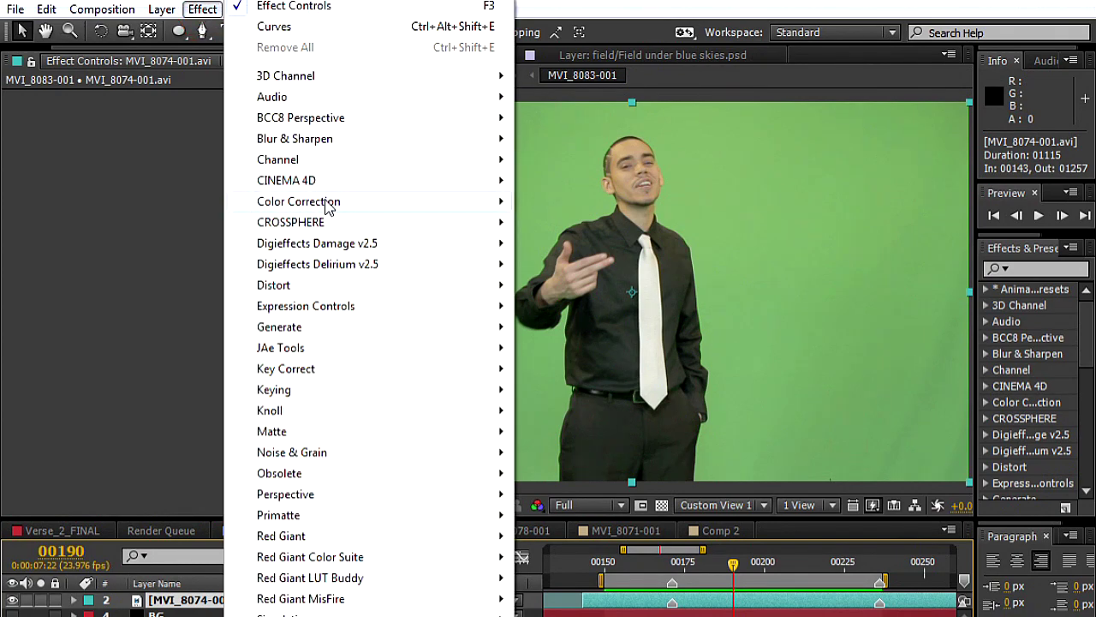
mouse_move(330, 209)
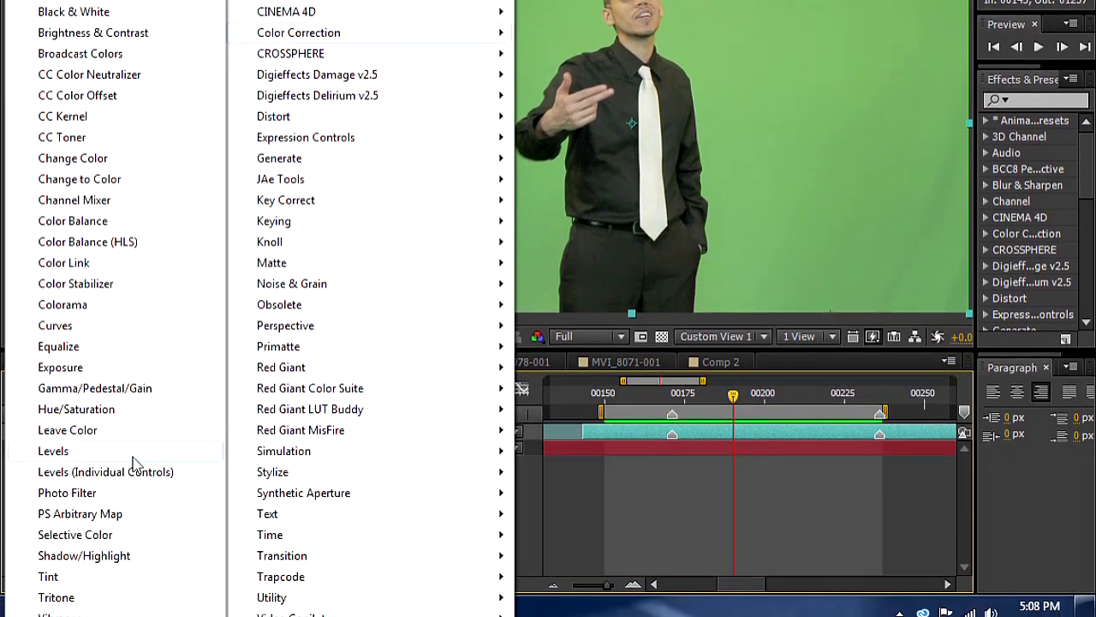
click(110, 535)
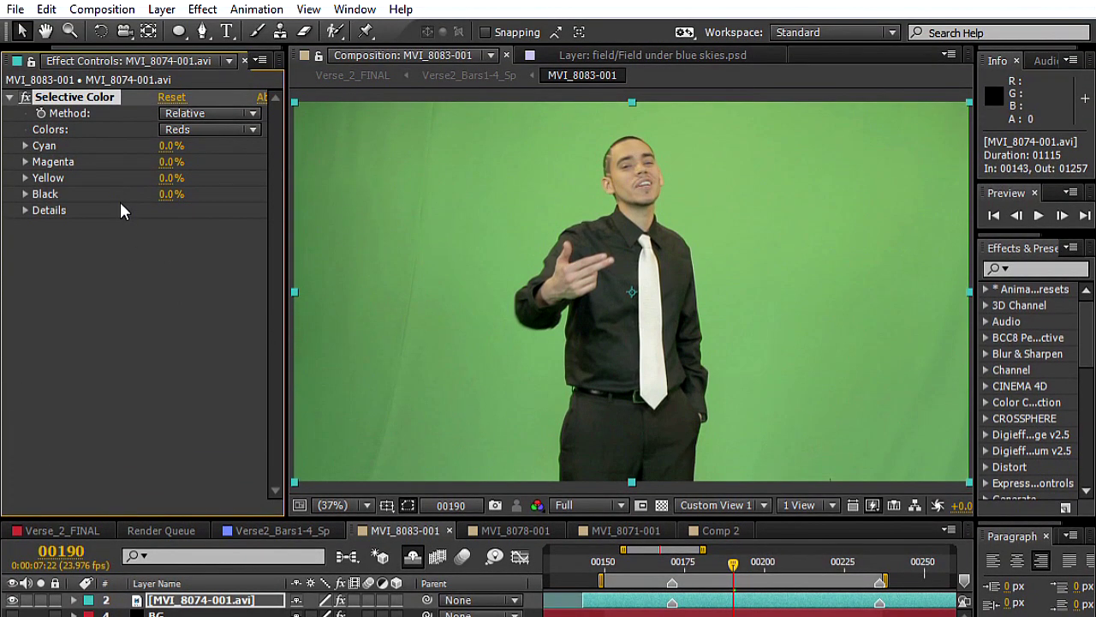
Target the Greens range and raise its Cyan to 100%.
click(196, 133)
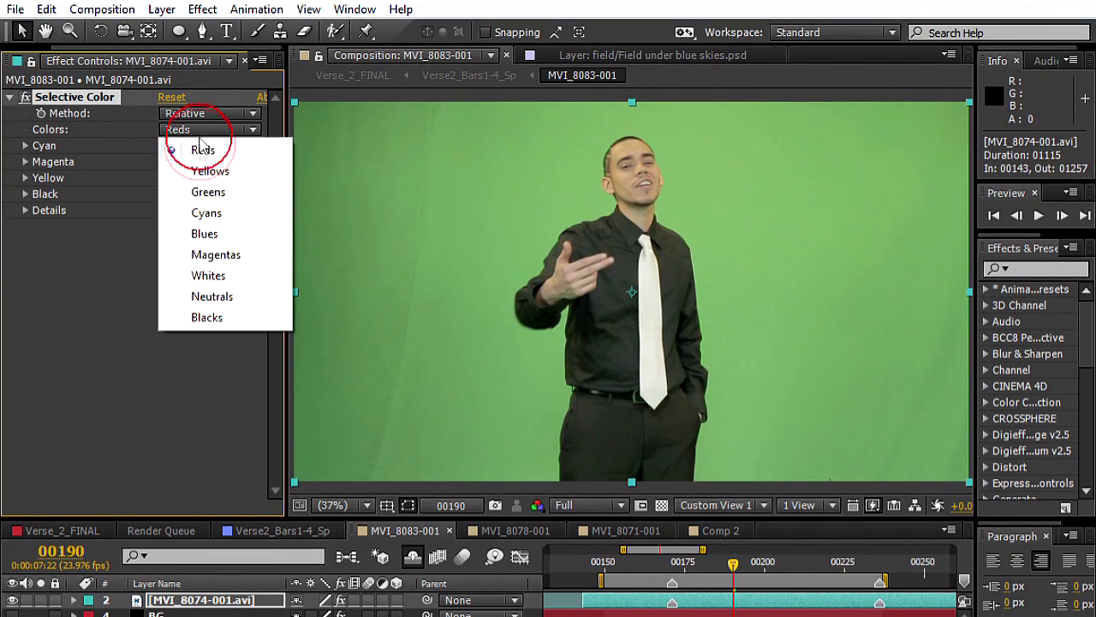
click(210, 196)
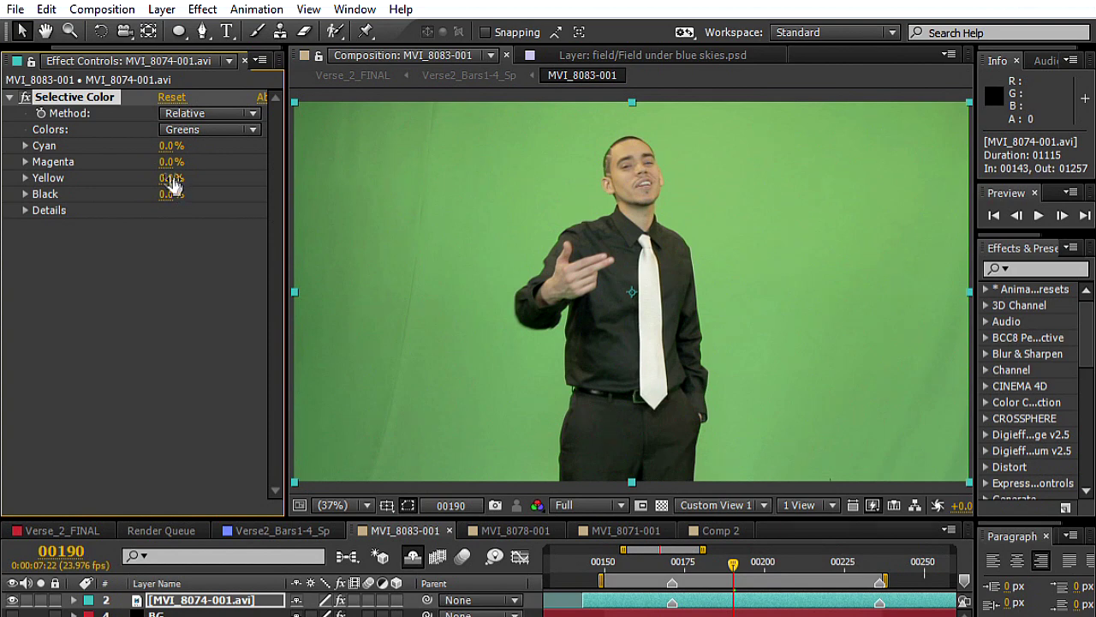
click(25, 146)
click(25, 187)
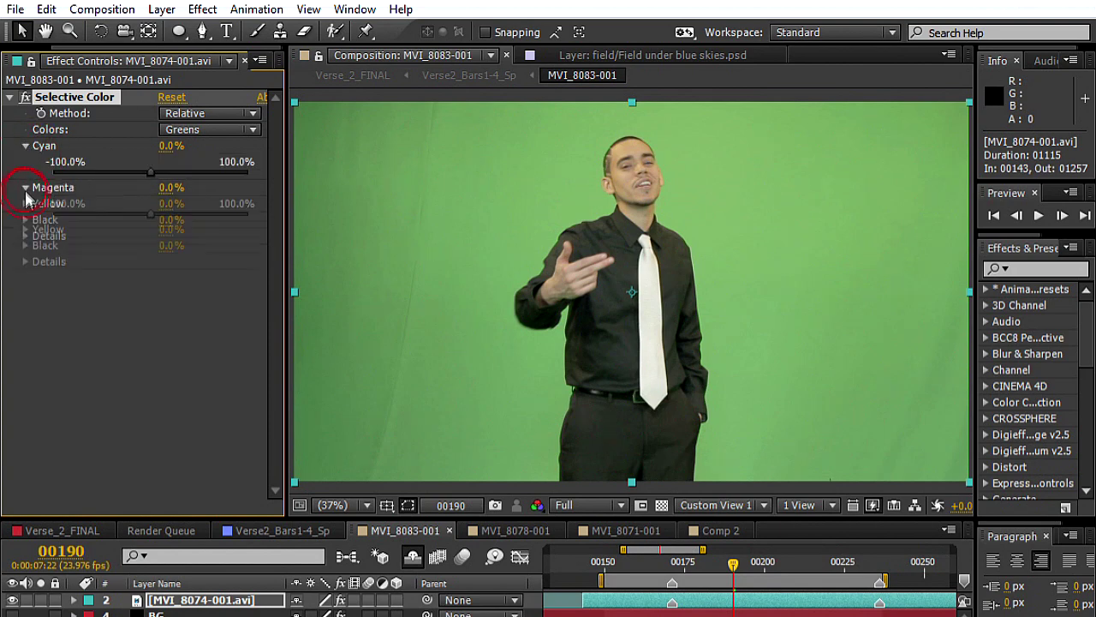
click(25, 228)
click(26, 271)
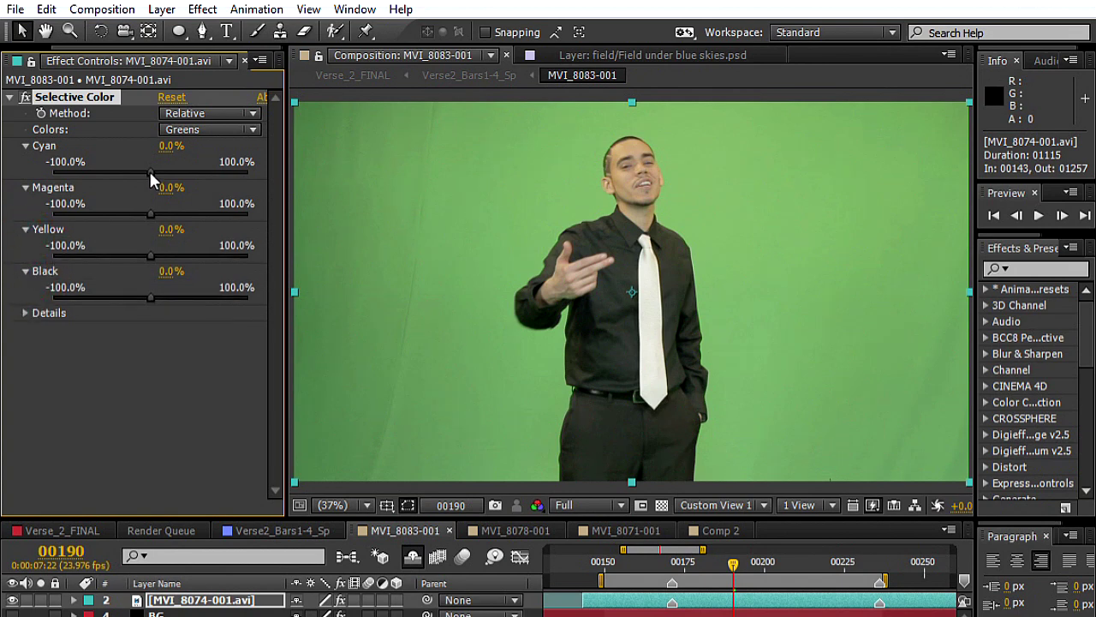
drag(150, 172, 228, 172)
Set Yellow in the Greens to 50% and toggle the effect to compare.
click(168, 232)
text(50)
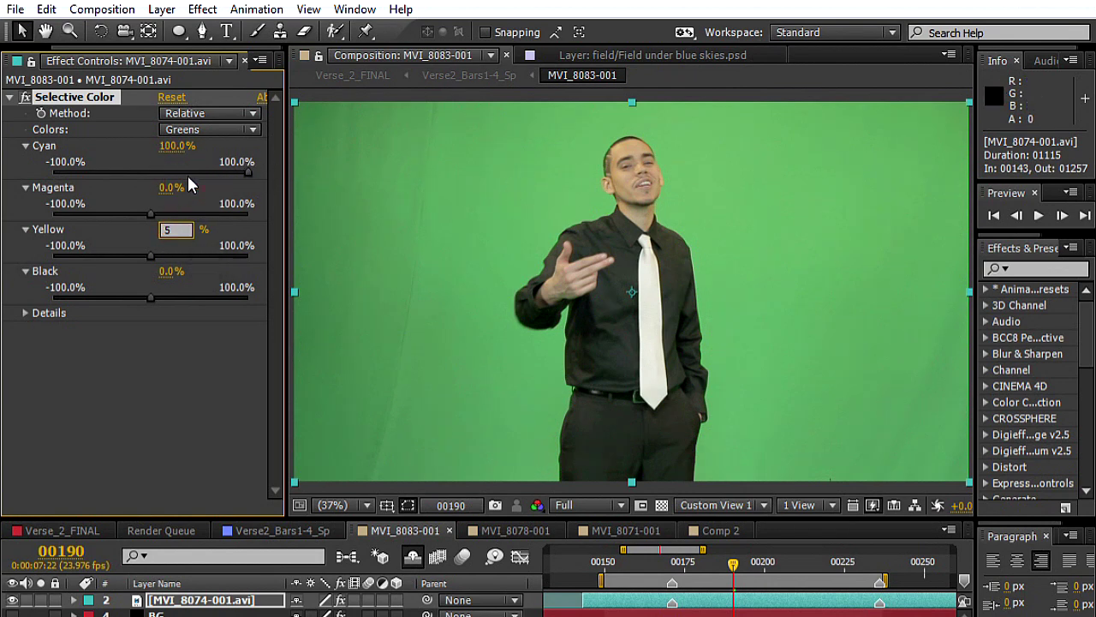
key(Return)
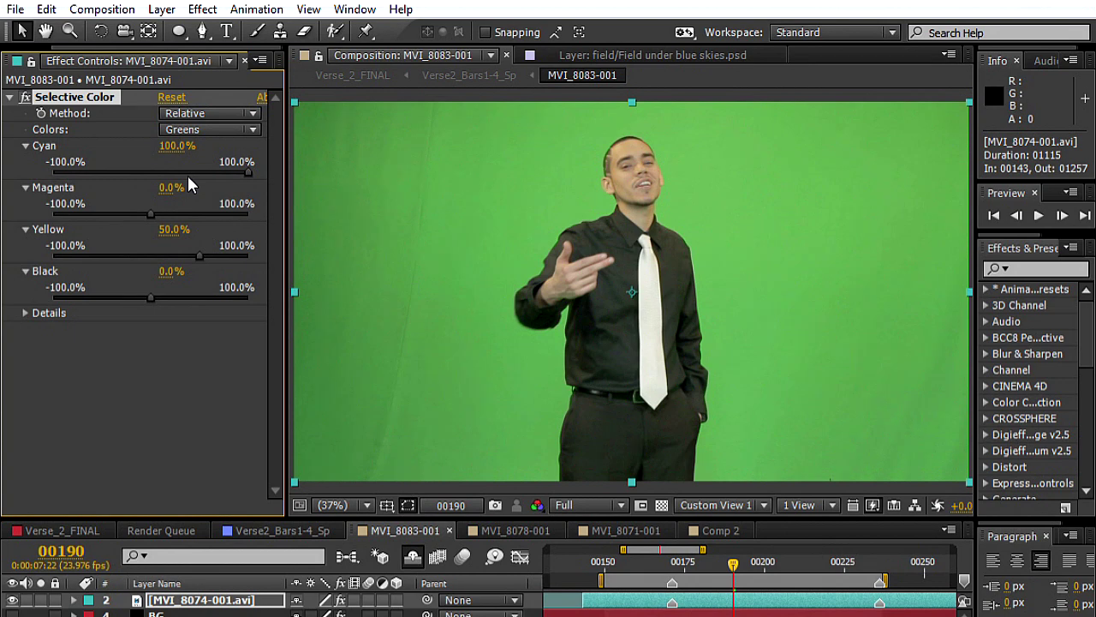
click(25, 98)
click(25, 98)
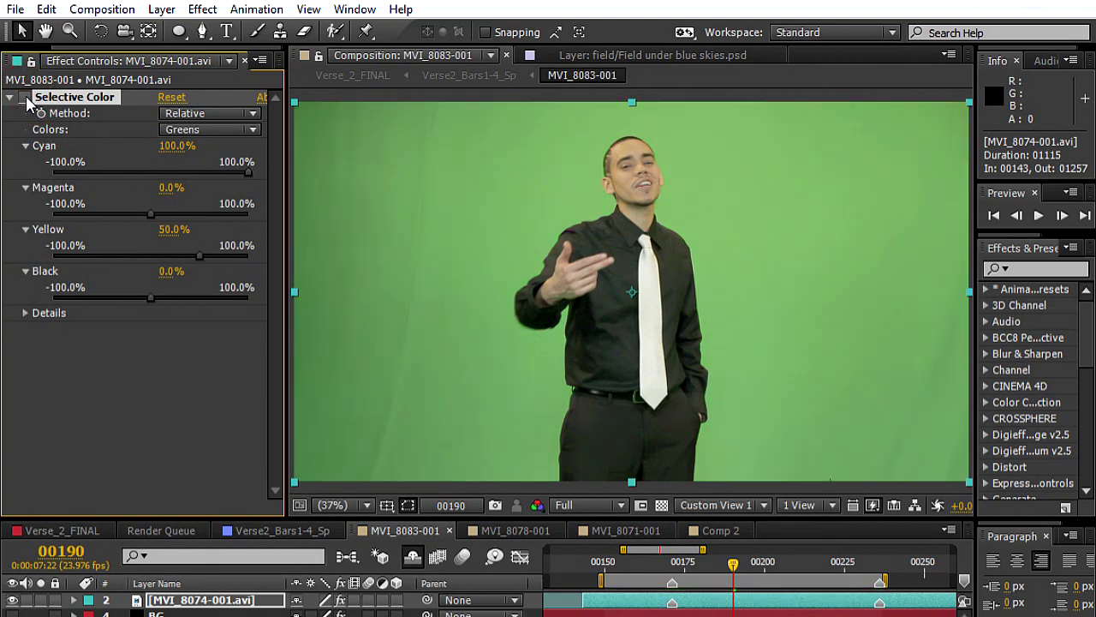
click(24, 97)
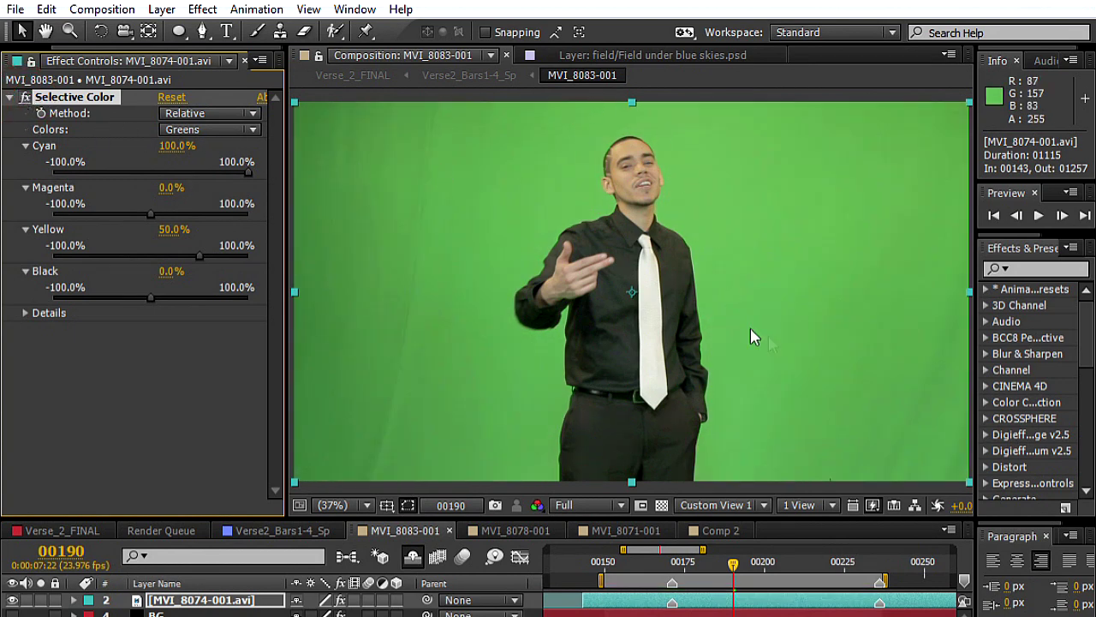
Switch to the Cyans range and push its Black to 100%.
click(195, 133)
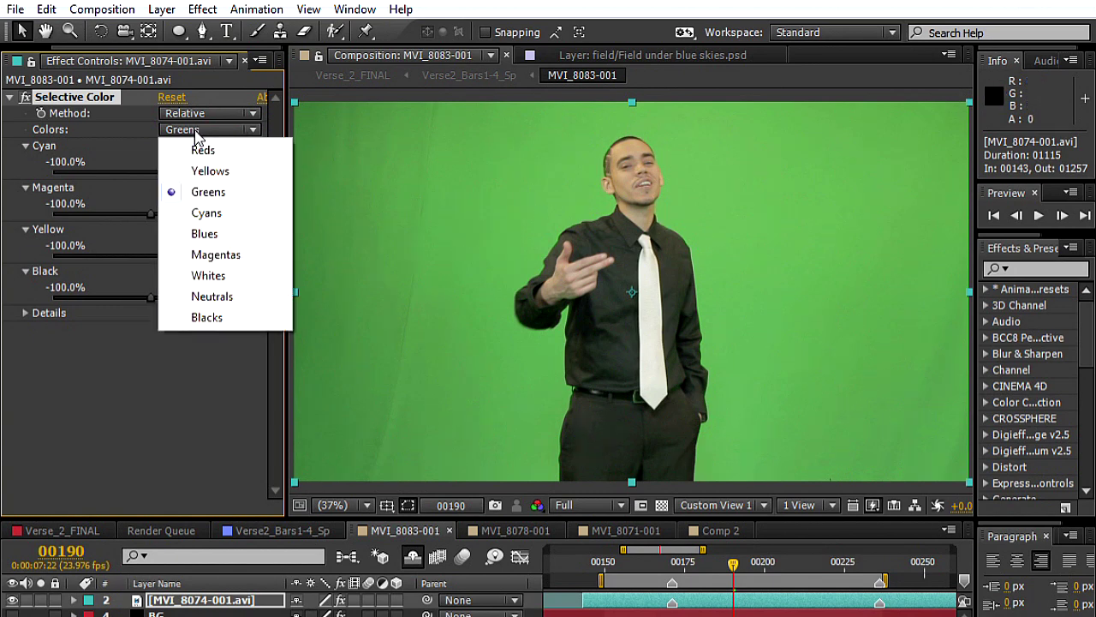
click(206, 213)
drag(153, 297, 203, 317)
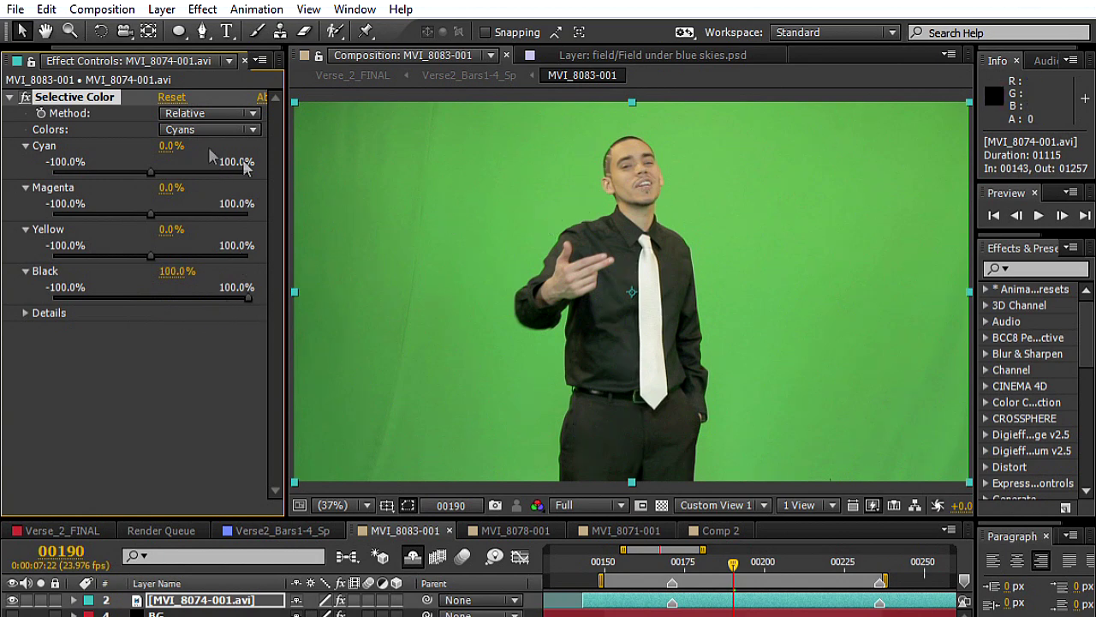
click(11, 98)
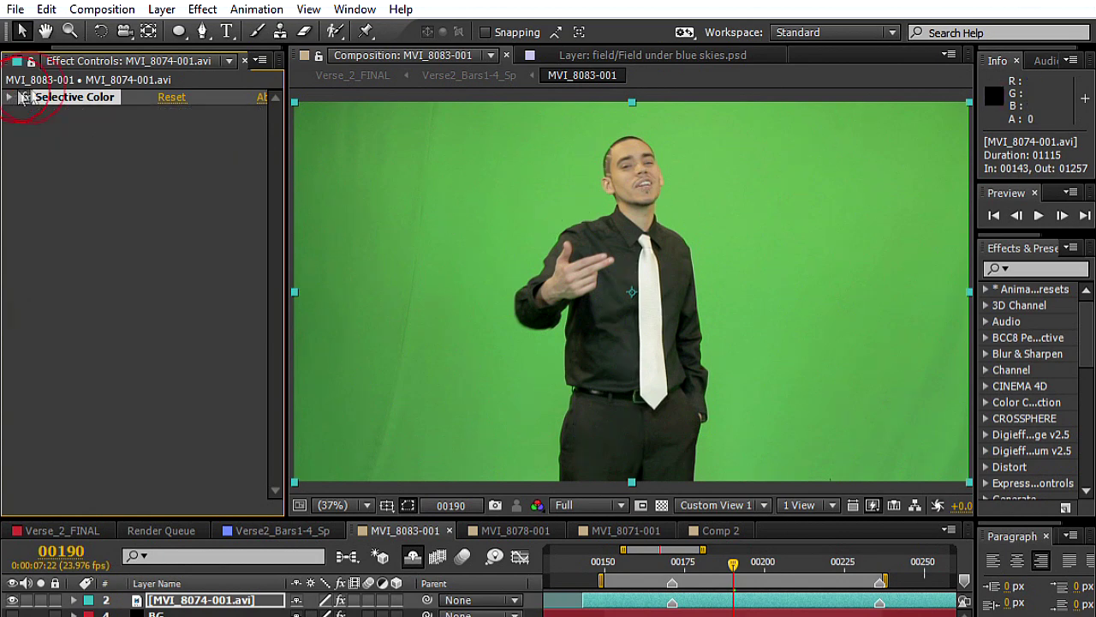
Add a second Selective Color targeting Greens and toggle it to compare.
click(206, 16)
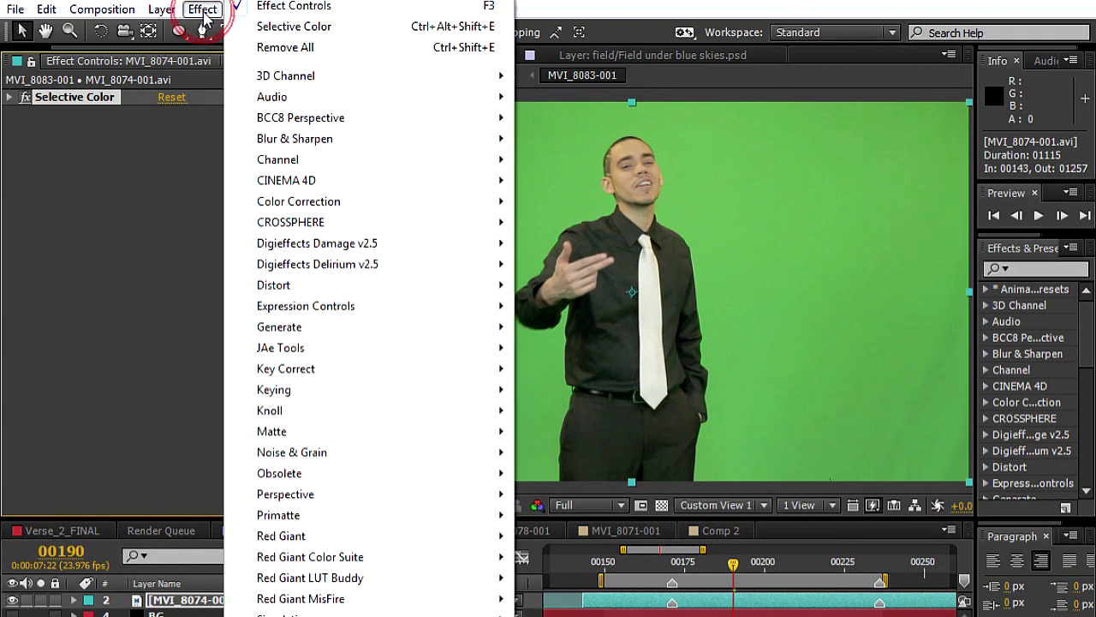
click(274, 29)
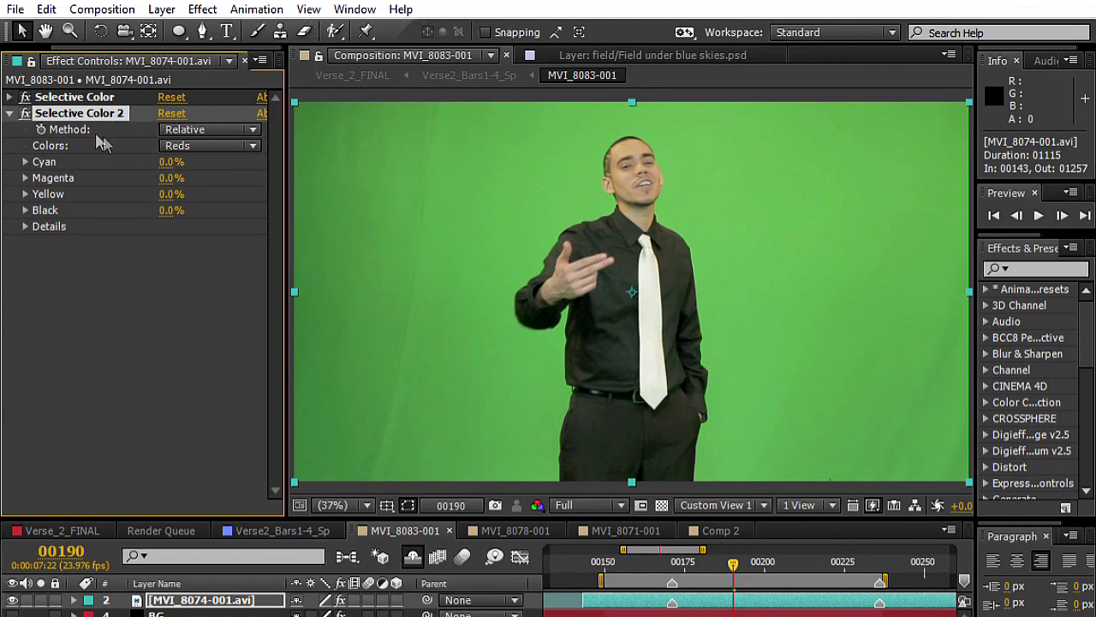
click(190, 147)
click(178, 207)
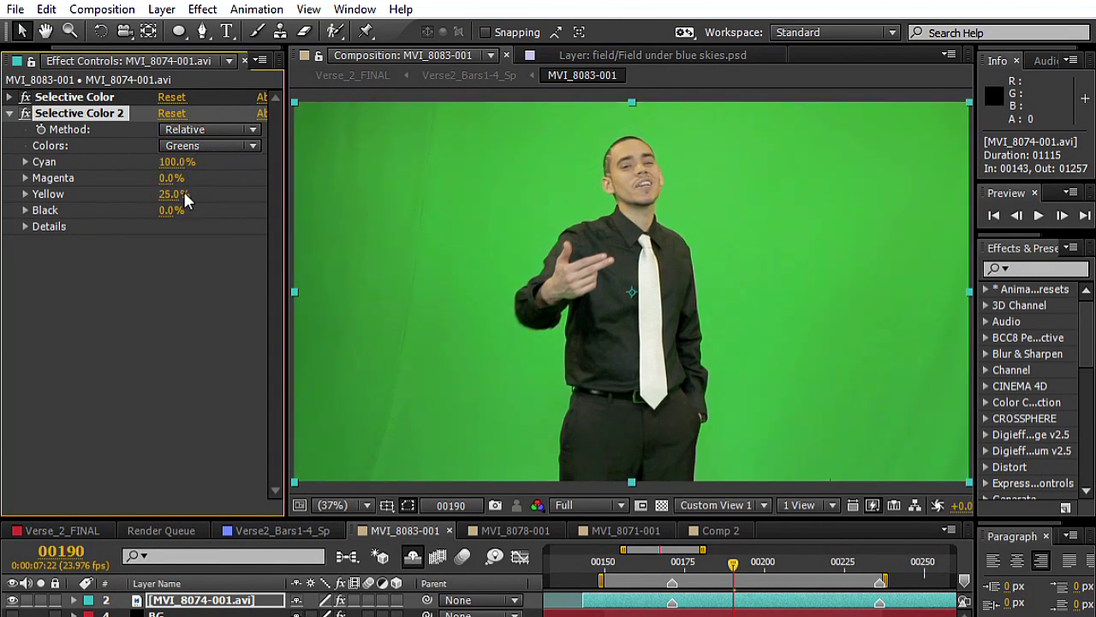
click(10, 113)
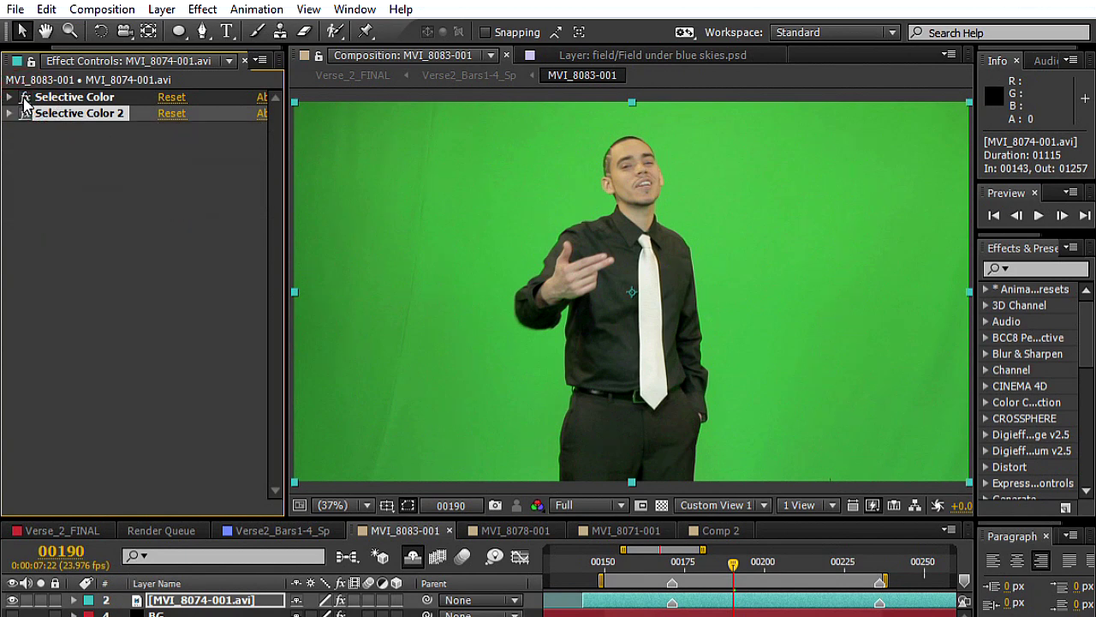
click(25, 113)
click(25, 113)
Compare the effect at 100% on the man's face, then fit the whole frame in view.
double_click(45, 31)
drag(574, 95, 574, 281)
key(v)
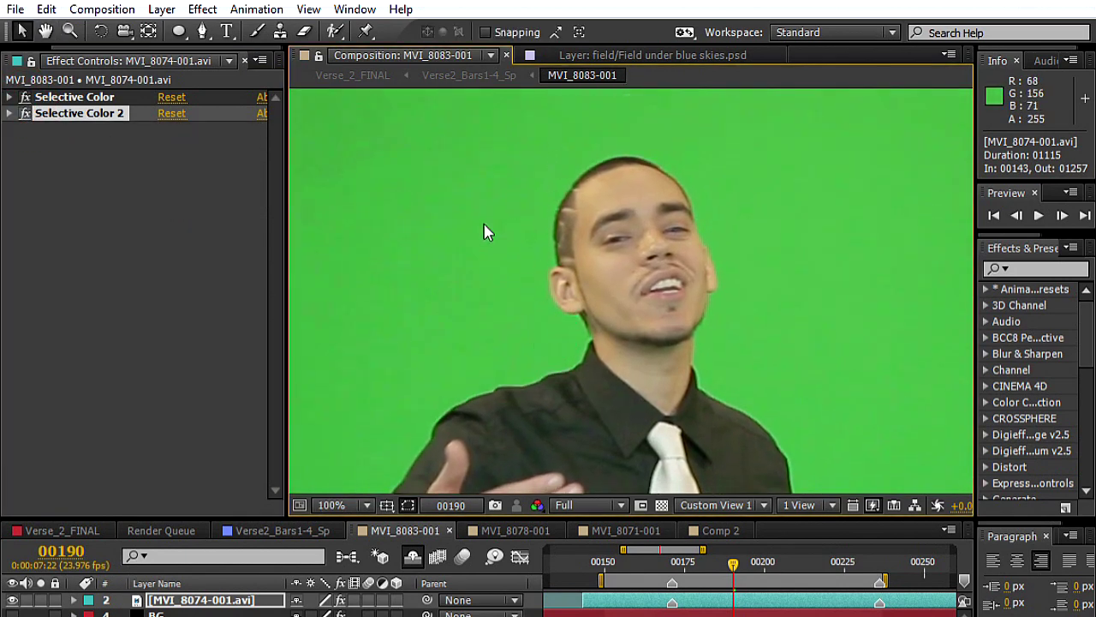
click(25, 114)
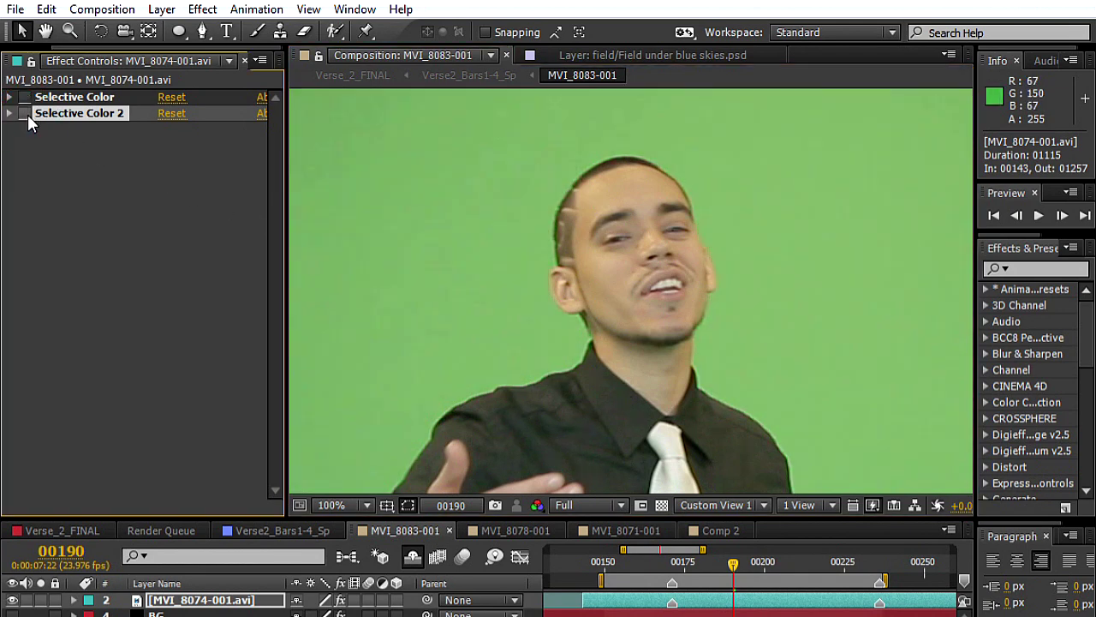
click(25, 113)
click(71, 32)
key(comma)
key(comma)
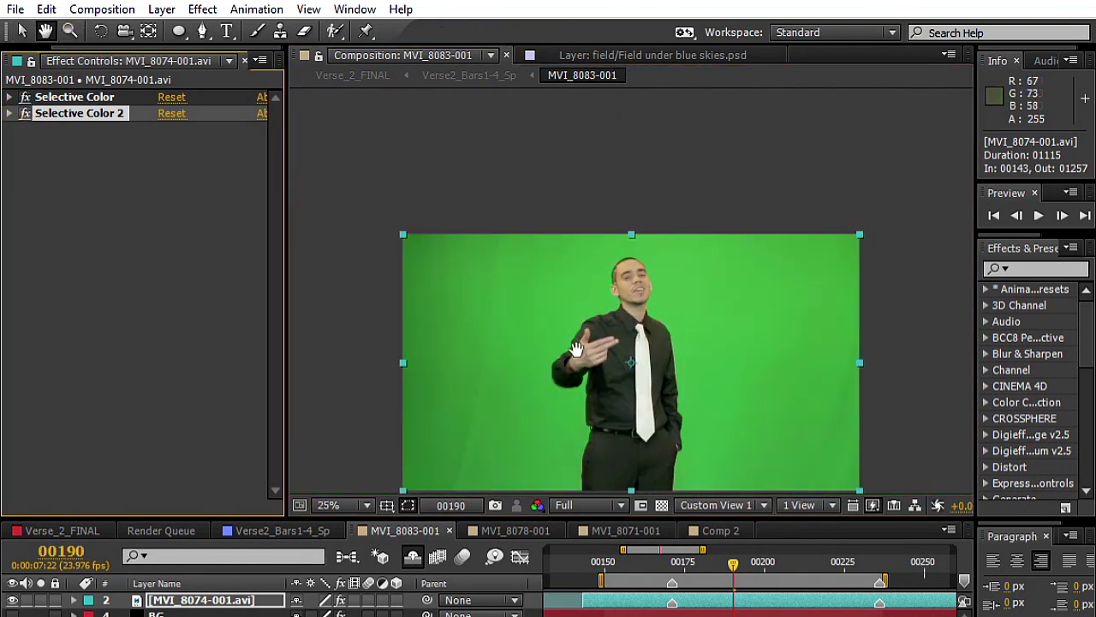
click(592, 134)
key(h)
drag(600, 206, 612, 224)
key(v)
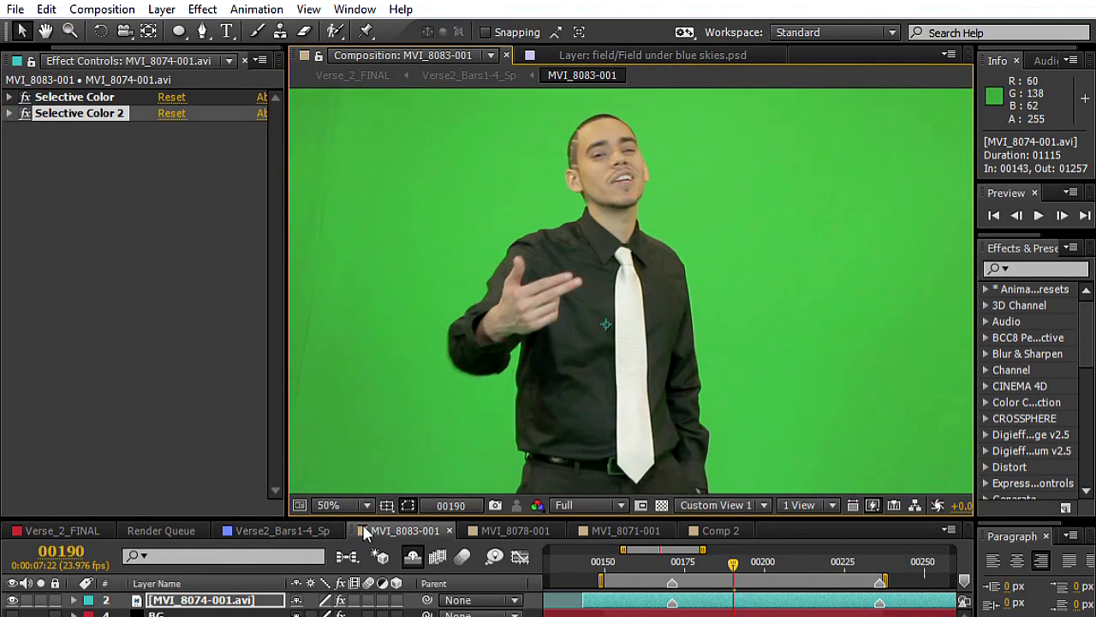
click(346, 505)
click(364, 179)
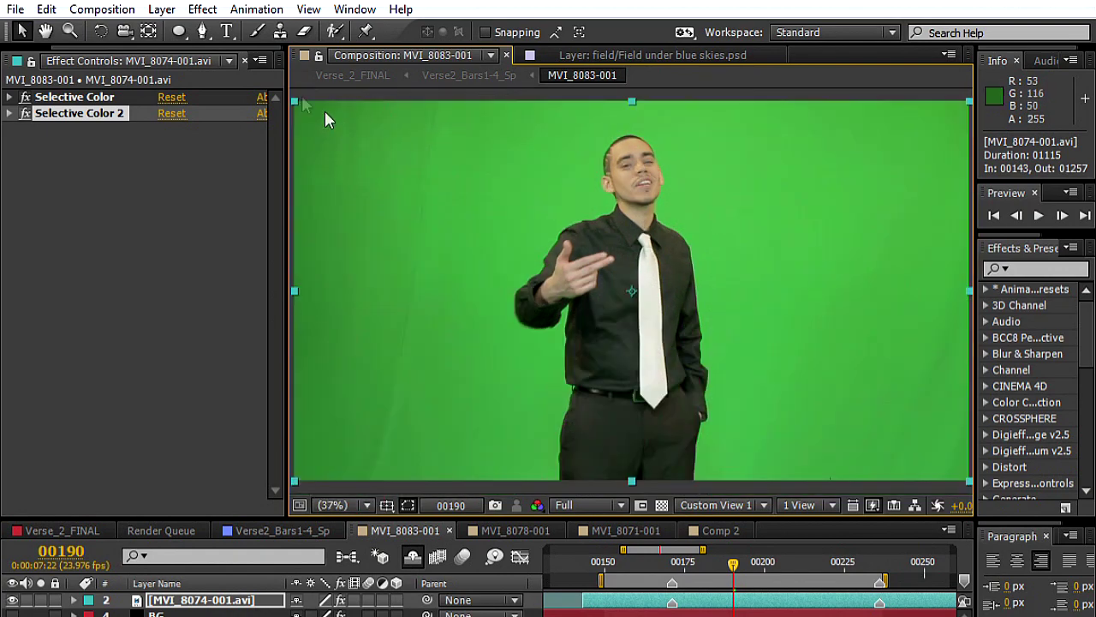
Apply Keylight, sample the green backdrop as Screen Colour, and view the Screen Matte.
click(203, 10)
mouse_move(310, 393)
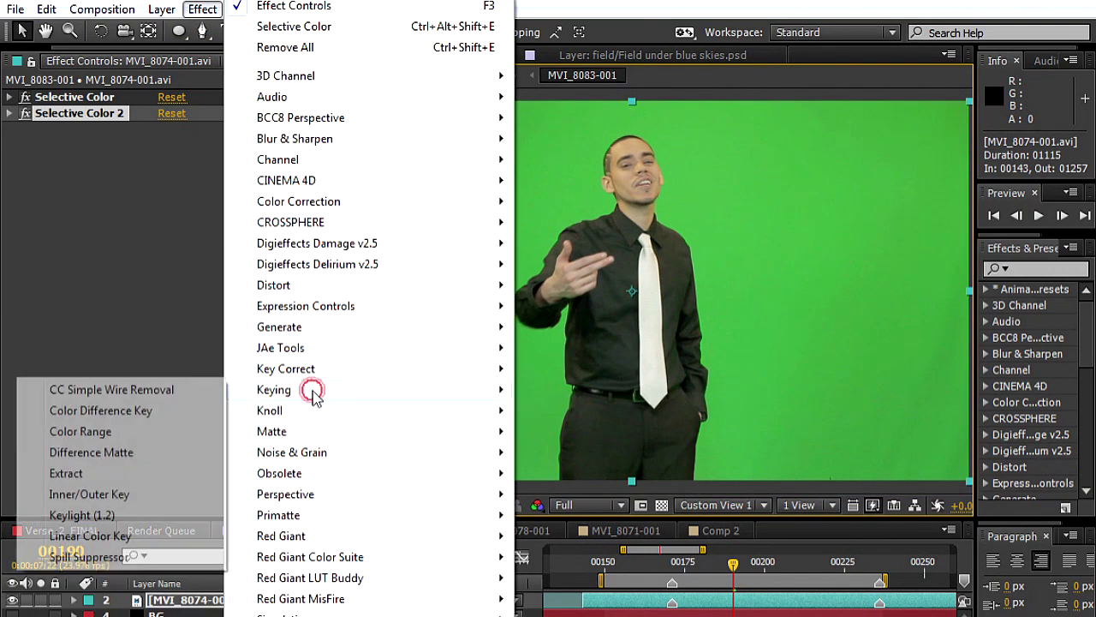
click(144, 514)
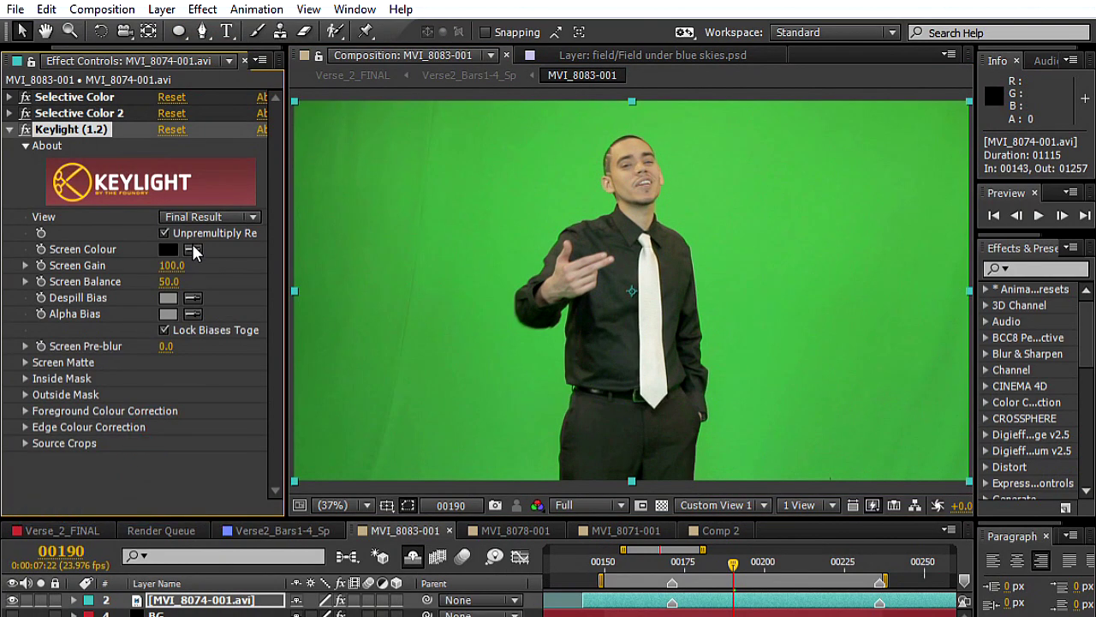
click(193, 249)
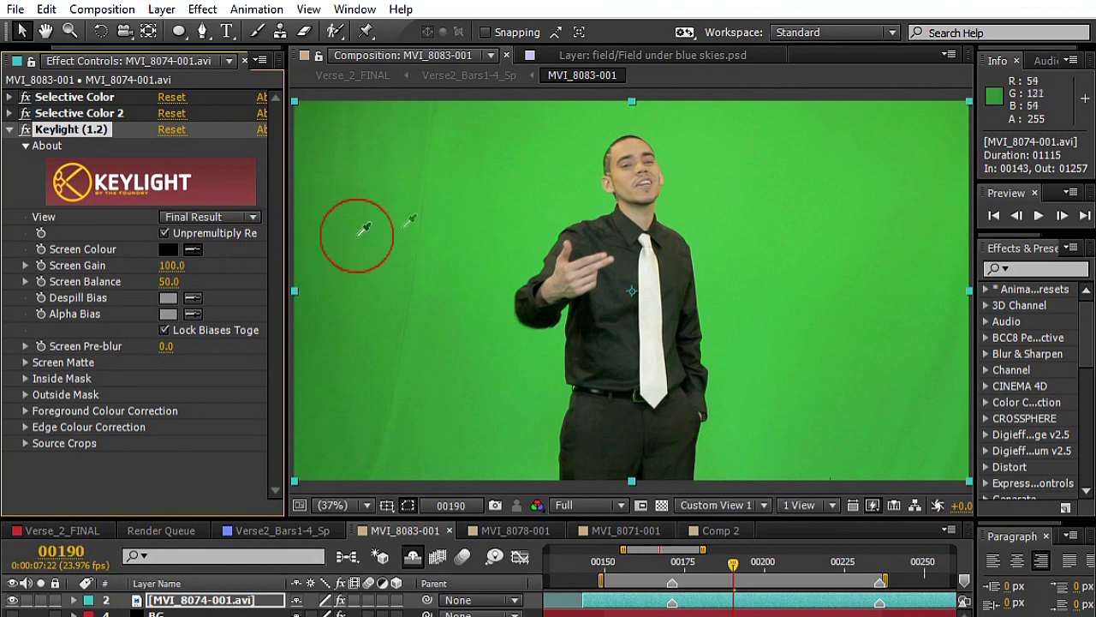
click(571, 179)
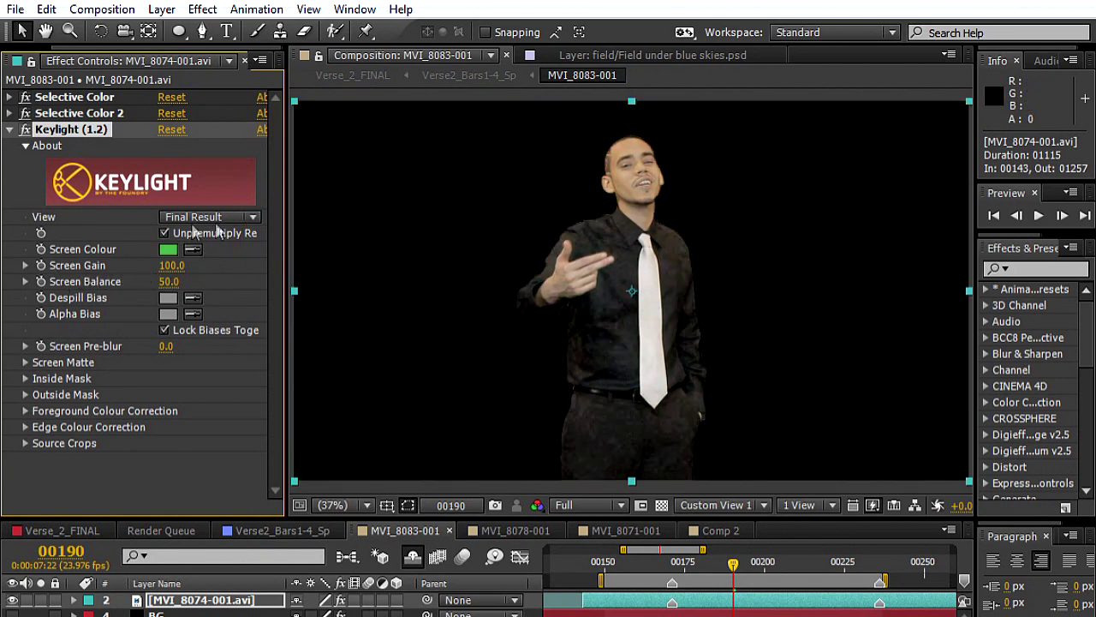
click(216, 219)
click(258, 323)
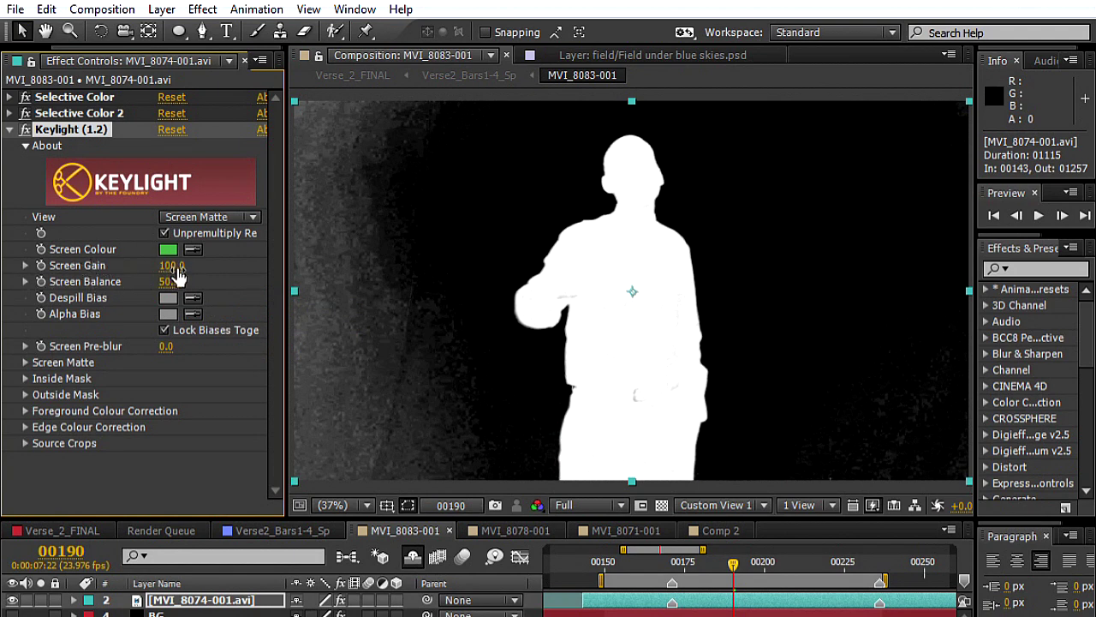
Set Keylight Screen Gain to 115 and Screen Pre-blur to 0.5.
click(172, 267)
text(115)
key(Return)
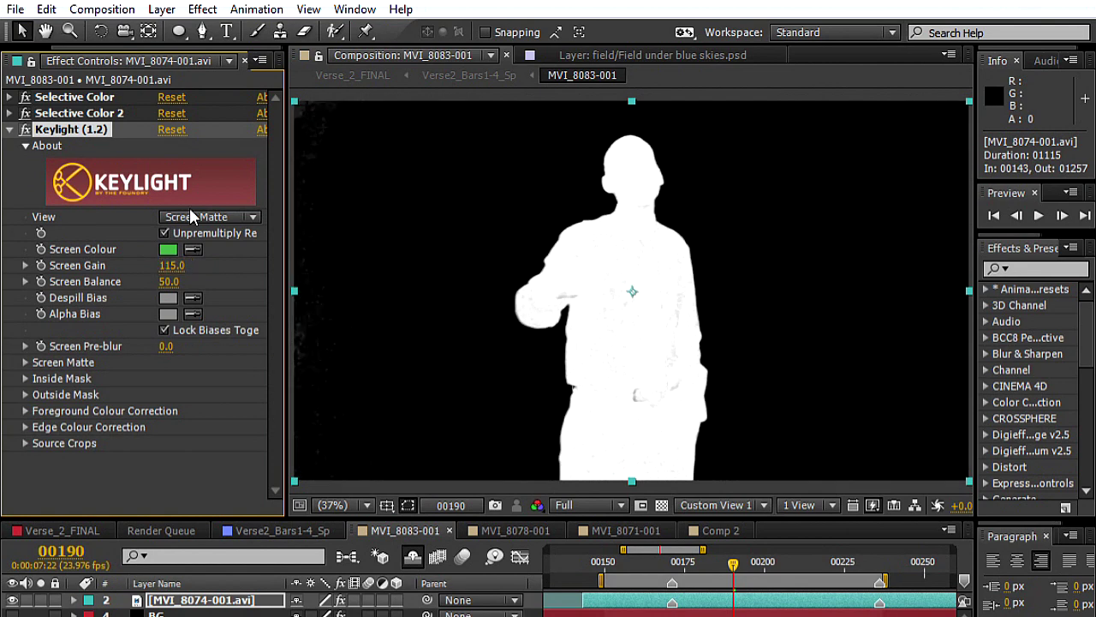
click(166, 347)
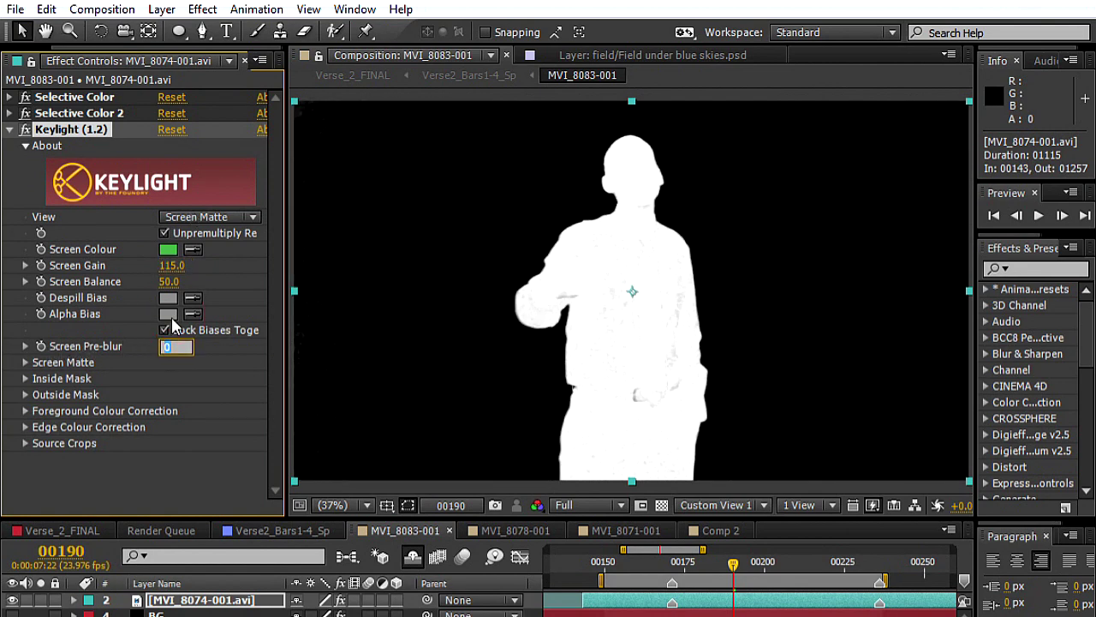
key(Return)
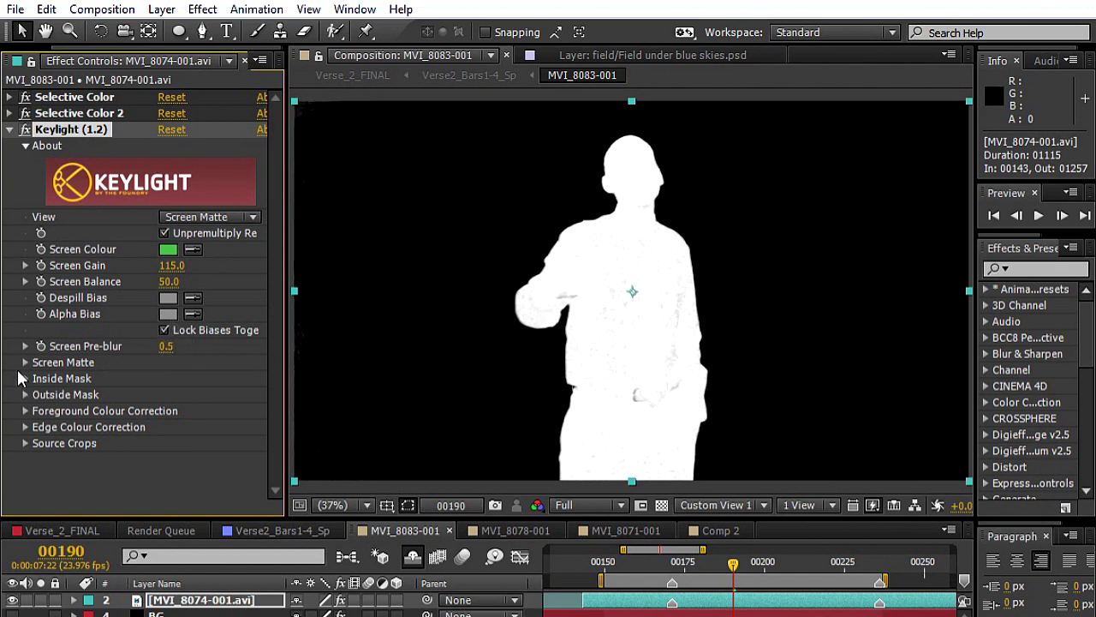
click(25, 363)
Set the Screen Matte's Clip Black to 15 and Clip White to 78.
drag(286, 366, 346, 363)
click(41, 378)
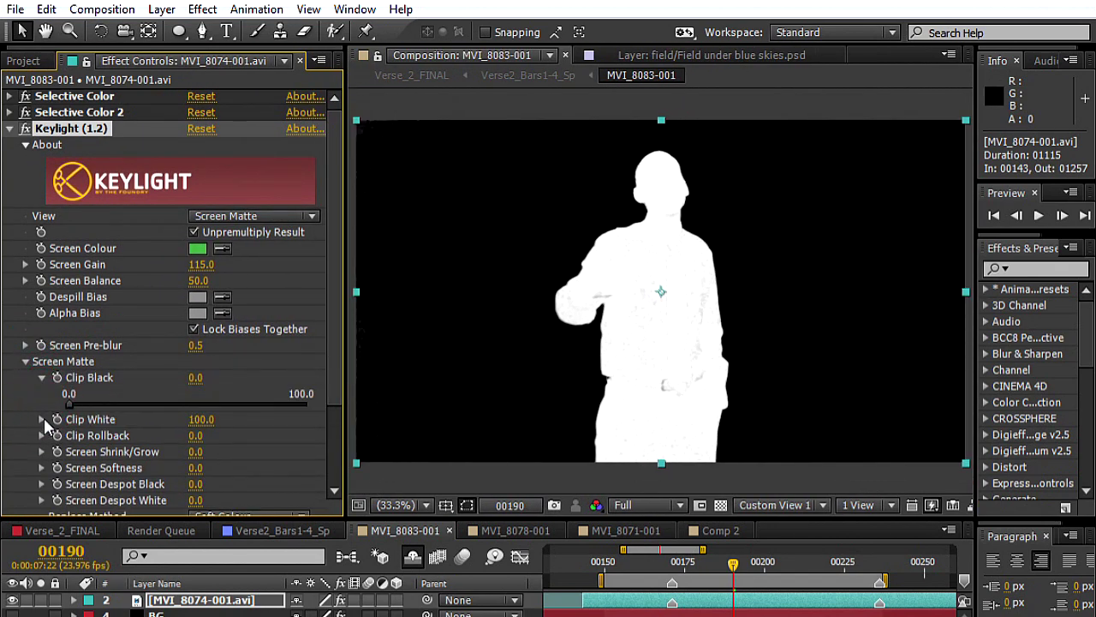
click(42, 419)
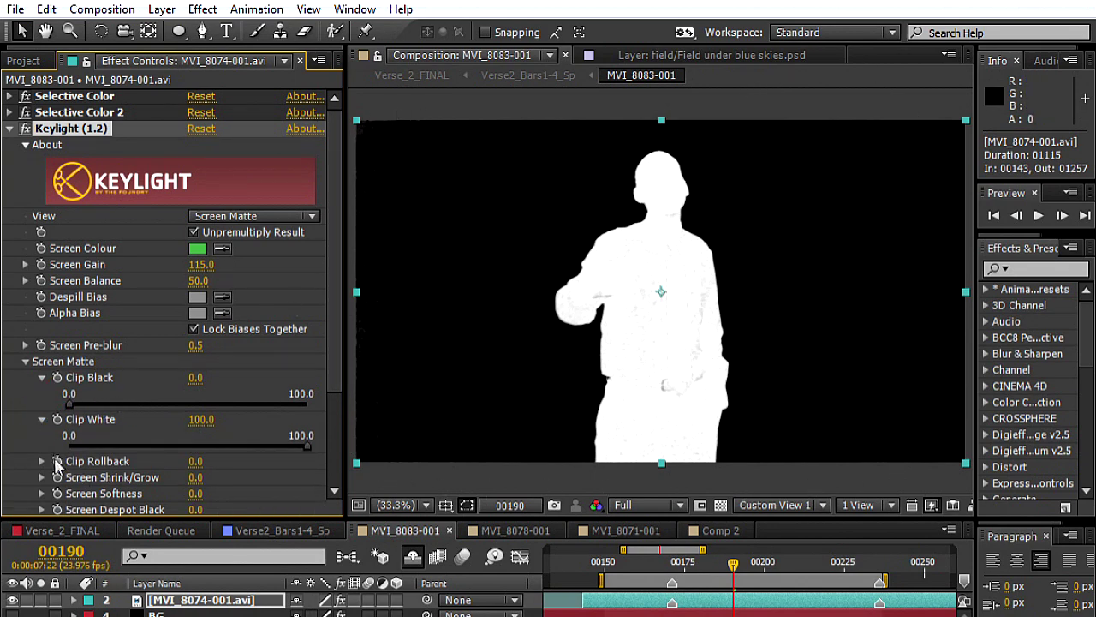
drag(74, 408, 109, 407)
click(198, 378)
text(15)
key(Return)
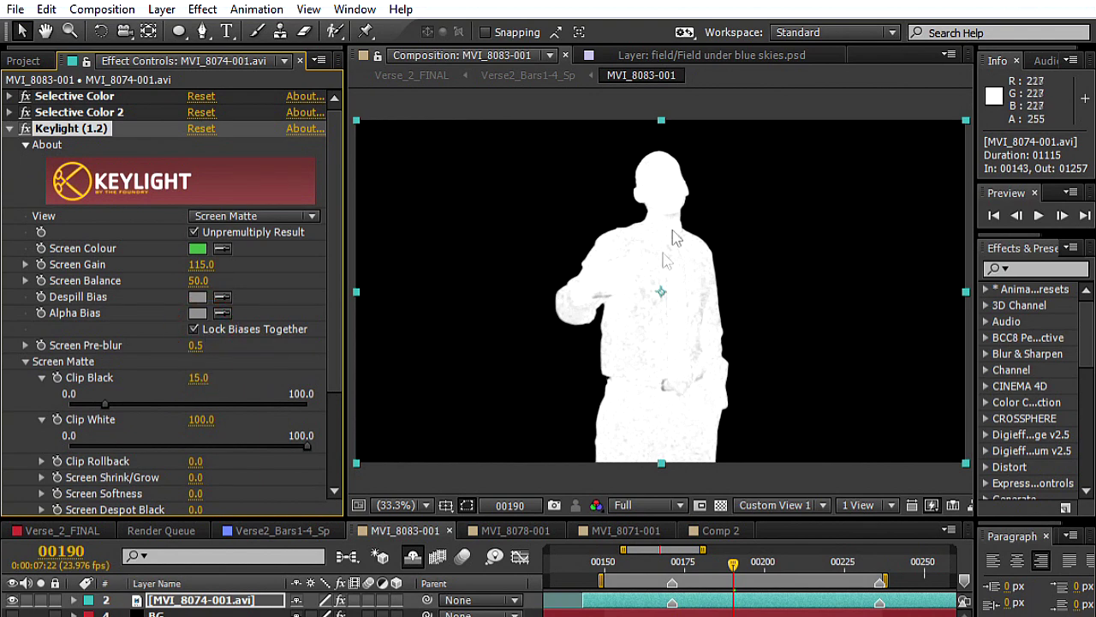
drag(307, 446, 274, 452)
click(198, 418)
text(78)
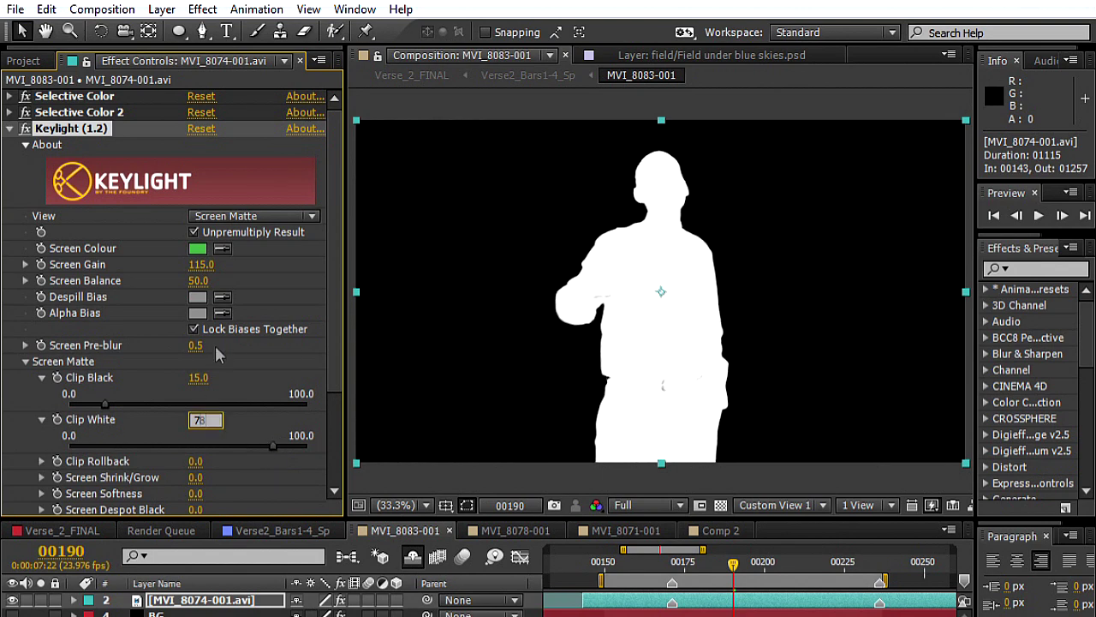
key(Return)
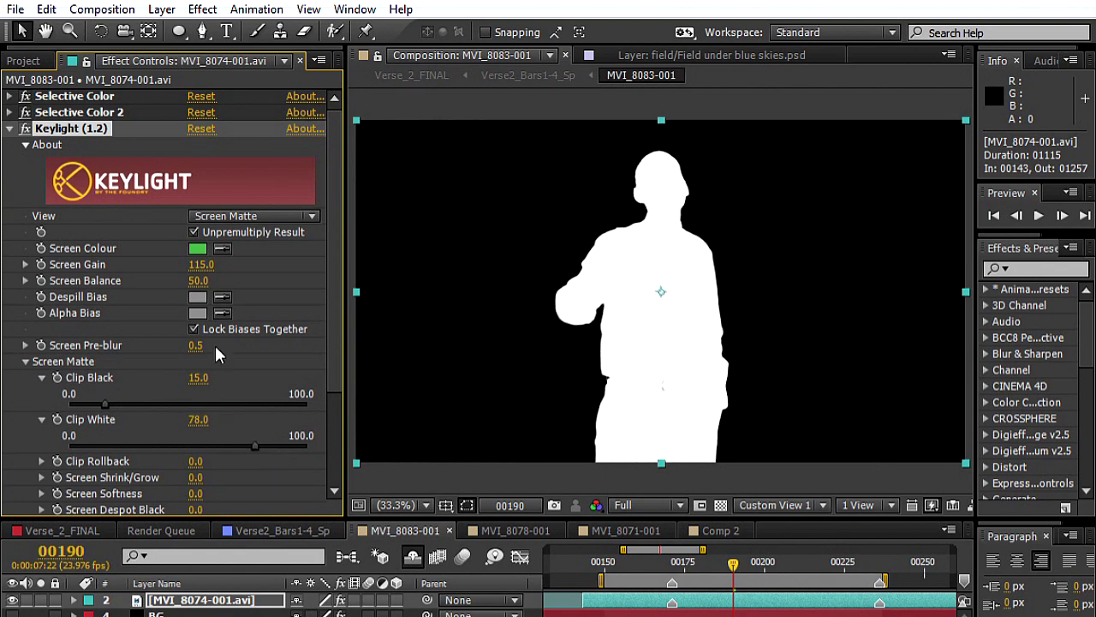
Set Screen Shrink/Grow to -1 and Screen Softness to 0.1.
click(43, 478)
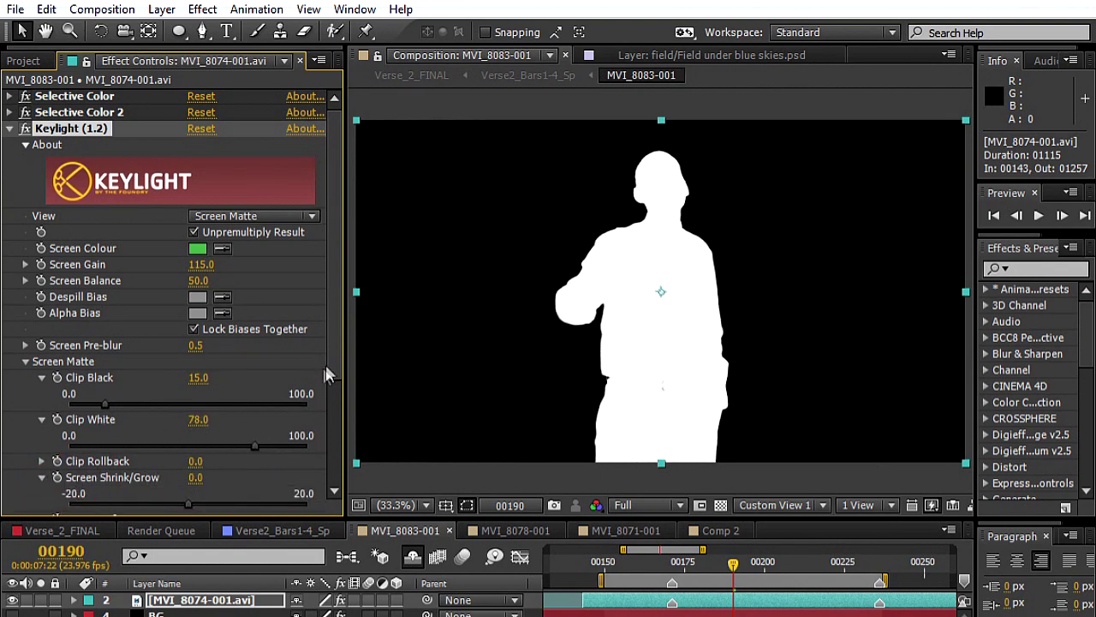
drag(328, 370, 328, 422)
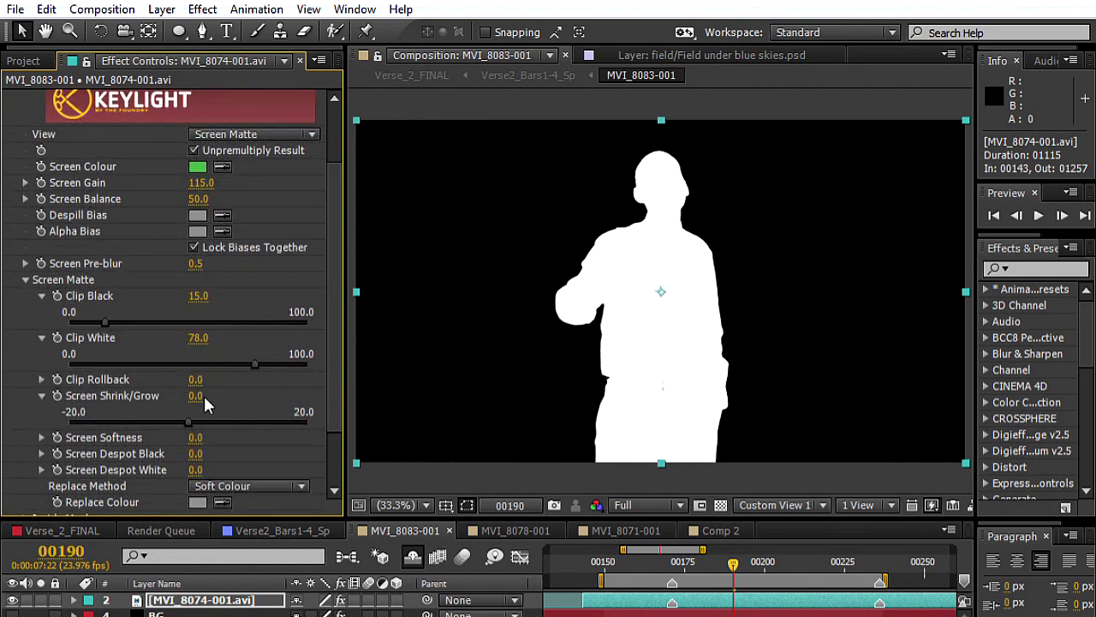
click(197, 397)
text(-1)
key(Return)
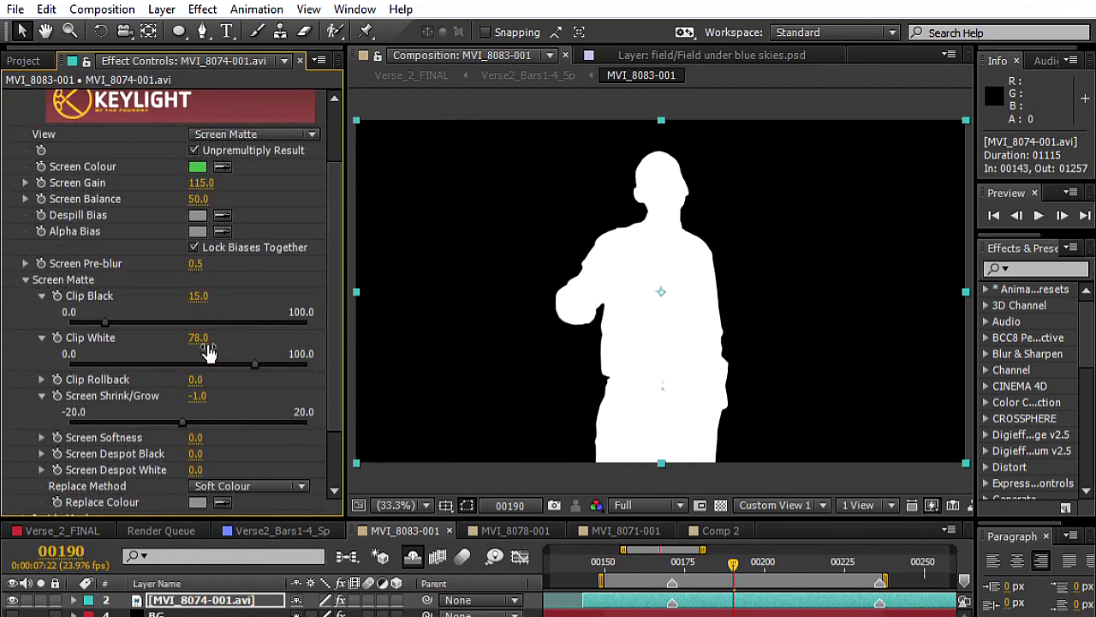
click(41, 437)
click(196, 437)
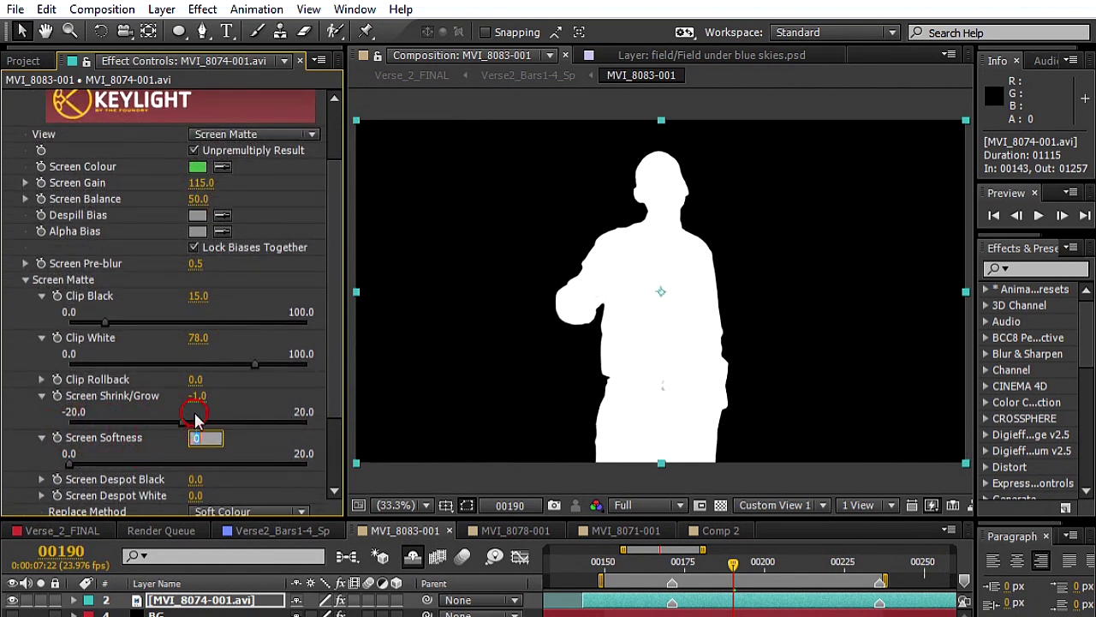
text(.1)
key(Return)
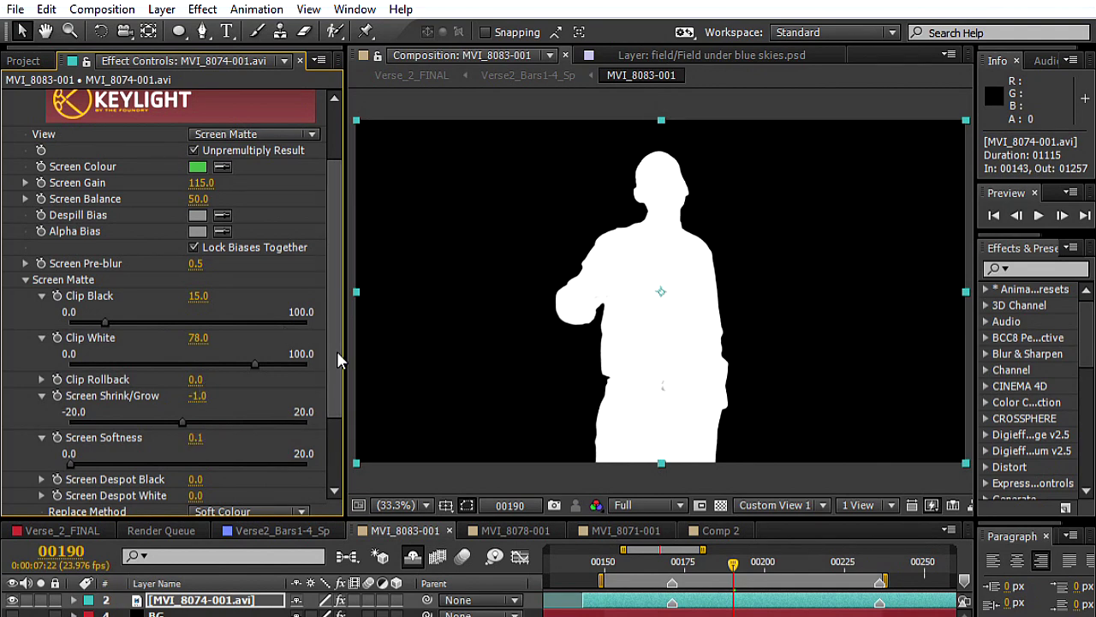
Change Keylight's Replace Method to Hard Colour.
scroll(337, 359, down, 3)
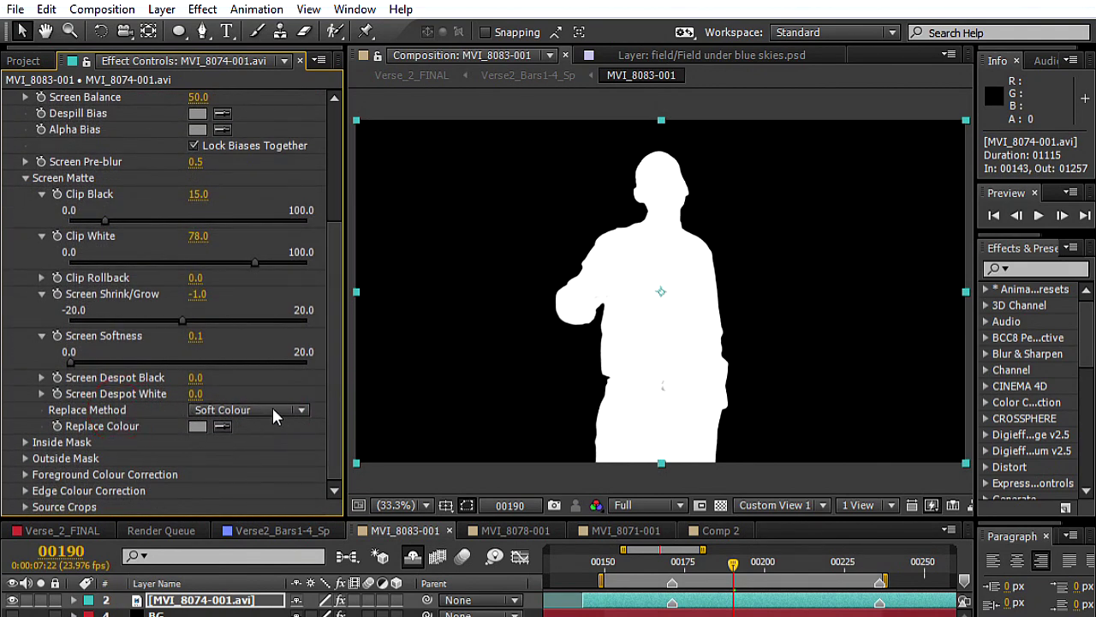
click(298, 411)
click(257, 472)
drag(333, 263, 333, 171)
Inspect Keylight's Final Result over the transparency grid at full size.
click(219, 218)
click(250, 446)
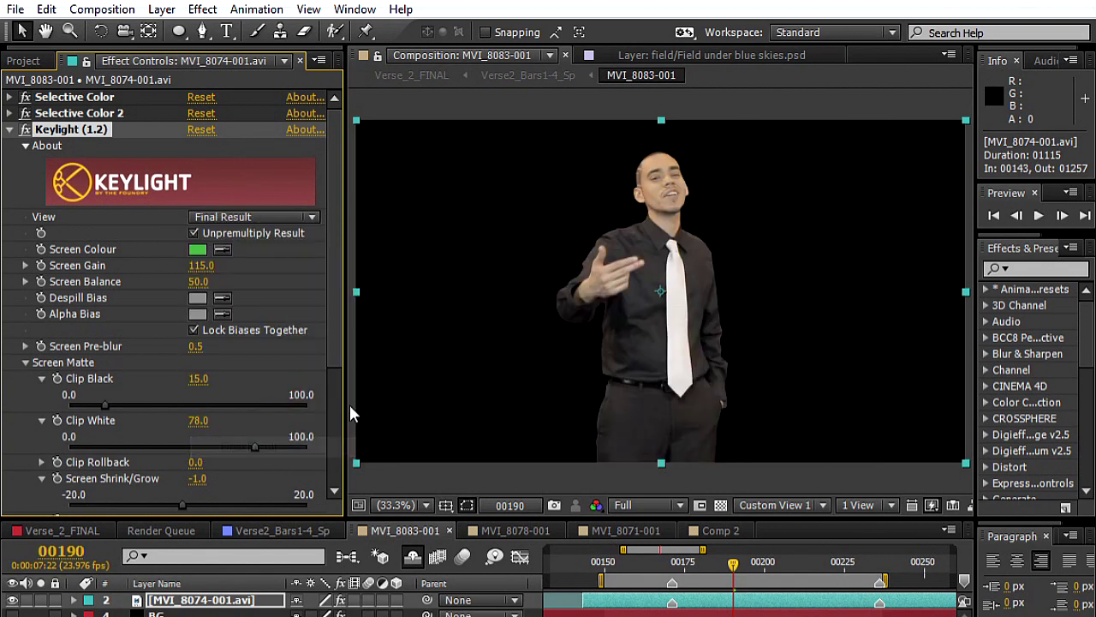
click(719, 502)
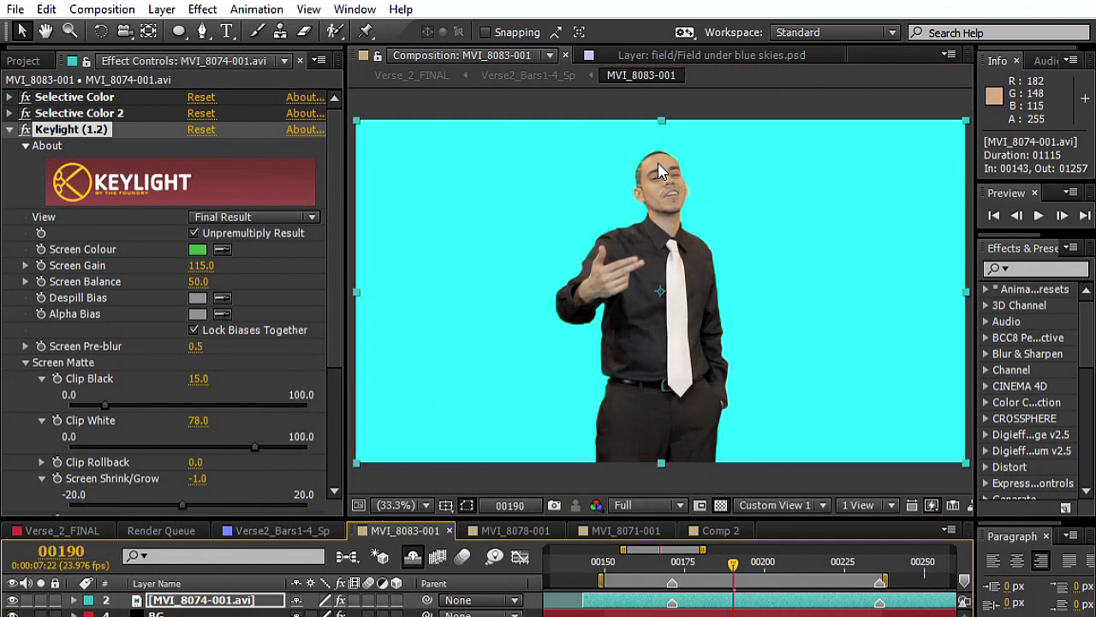
key(slash)
key(grave)
scroll(599, 345, down, 3)
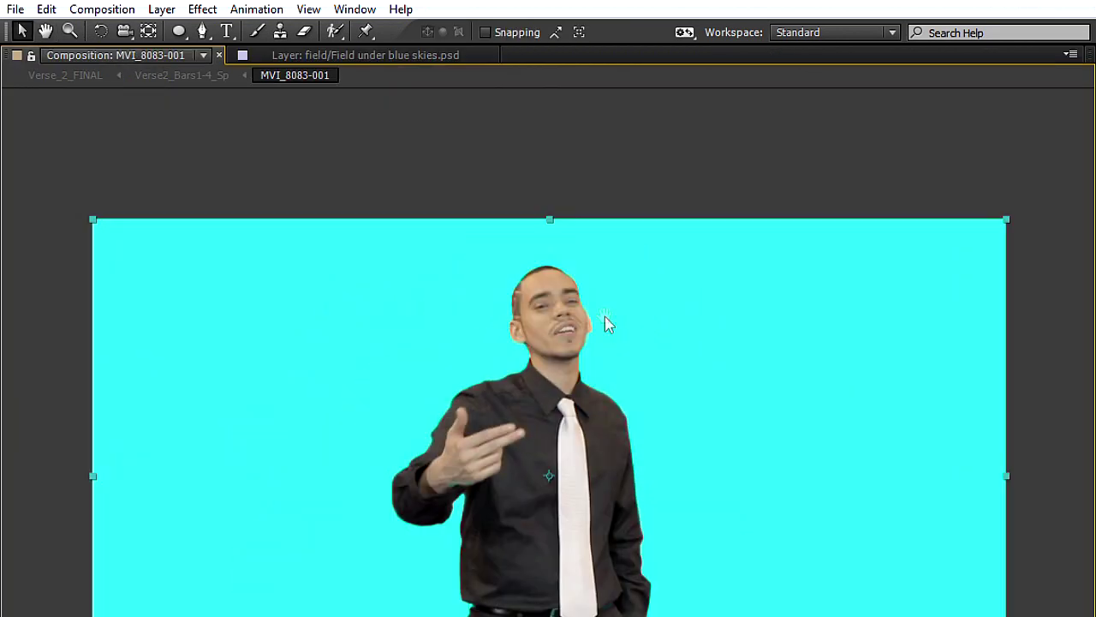
drag(548, 442, 559, 363)
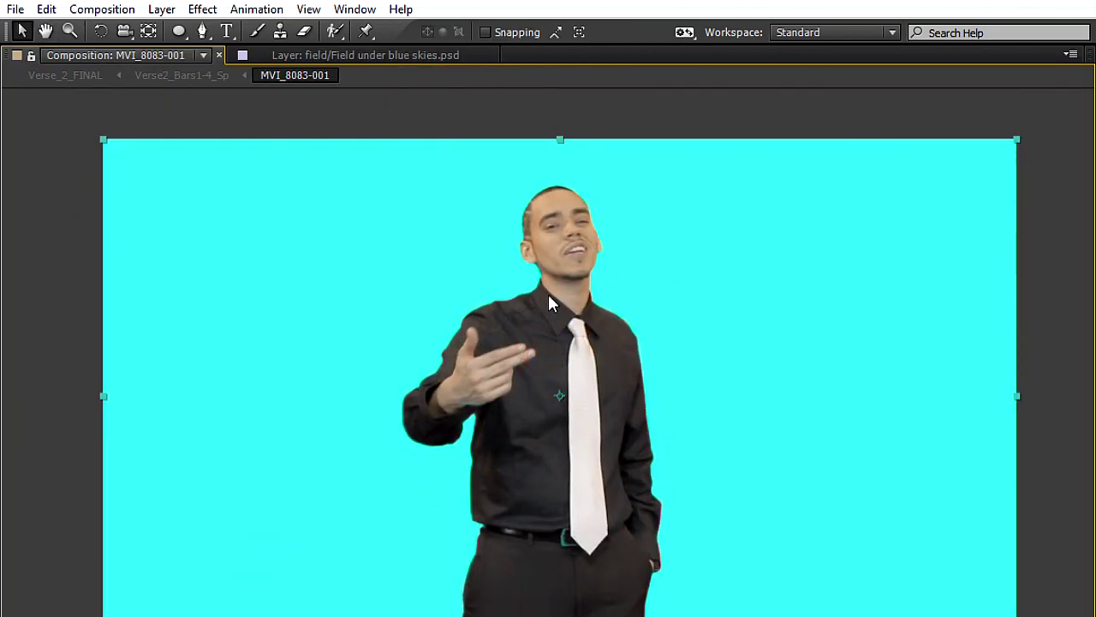
key(grave)
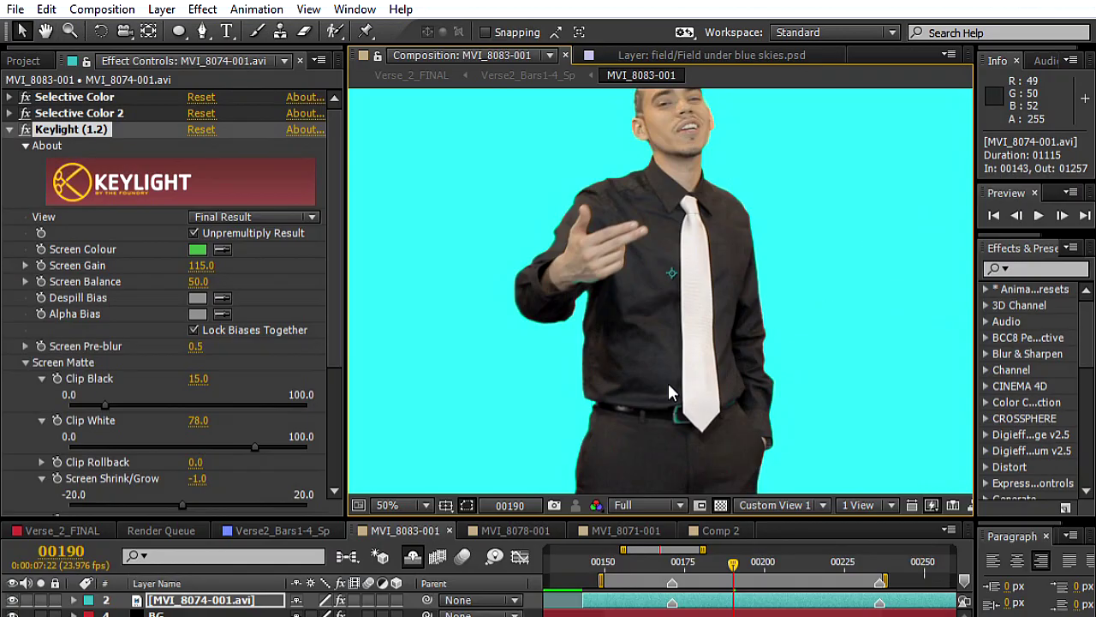
scroll(657, 265, down, 2)
Switch Keylight to Screen Matte and pan around the figure checking for holes.
click(251, 217)
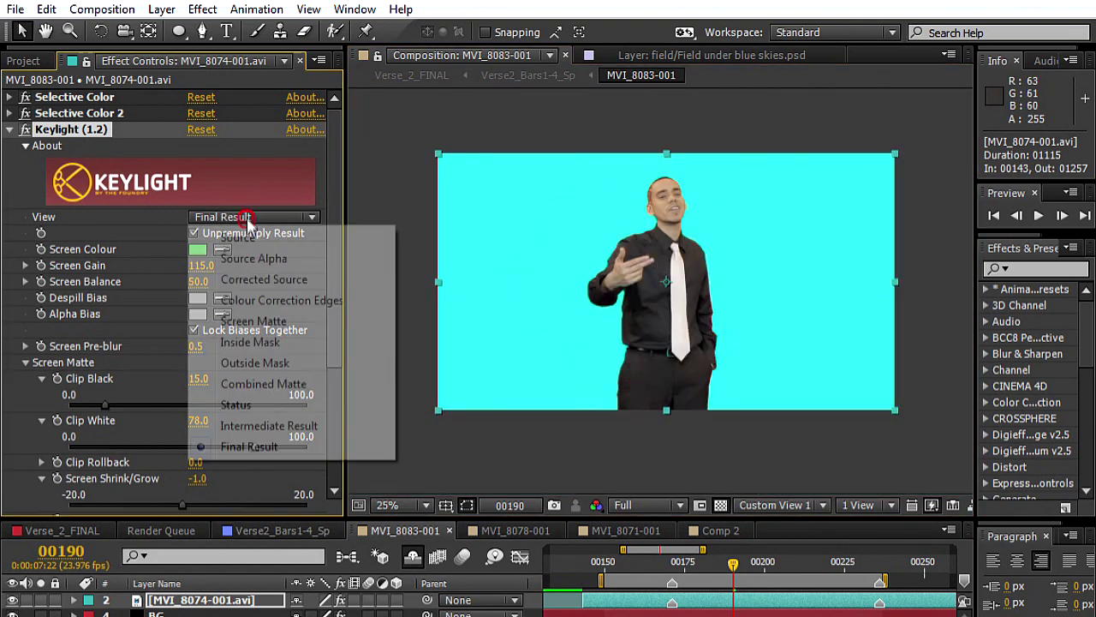
click(254, 321)
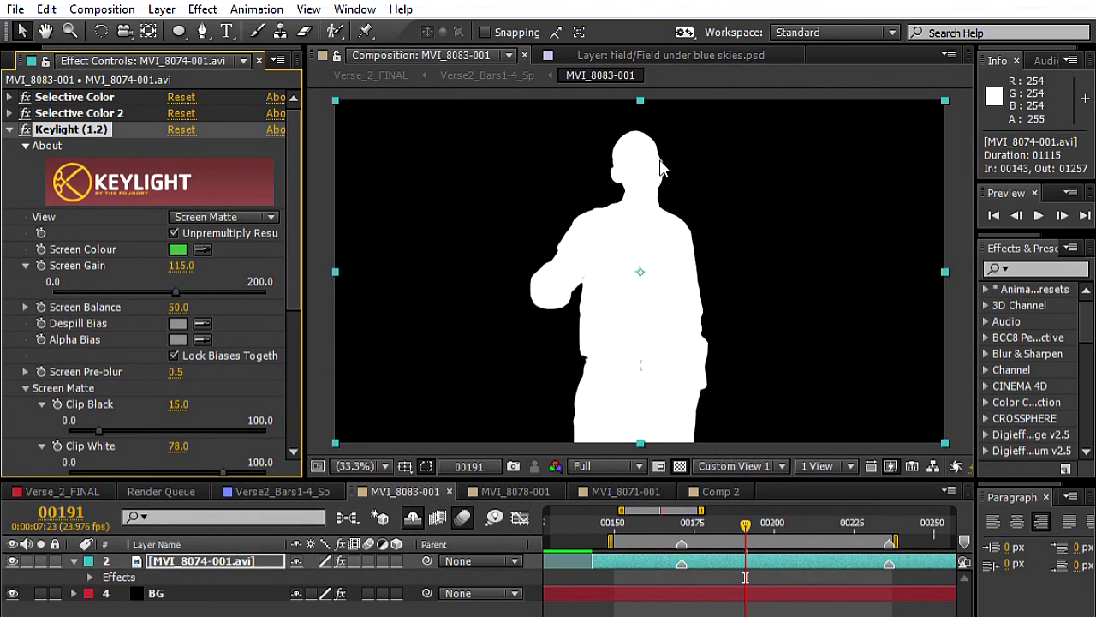
scroll(658, 159, up, 4)
drag(503, 244, 483, 185)
drag(667, 319, 592, 350)
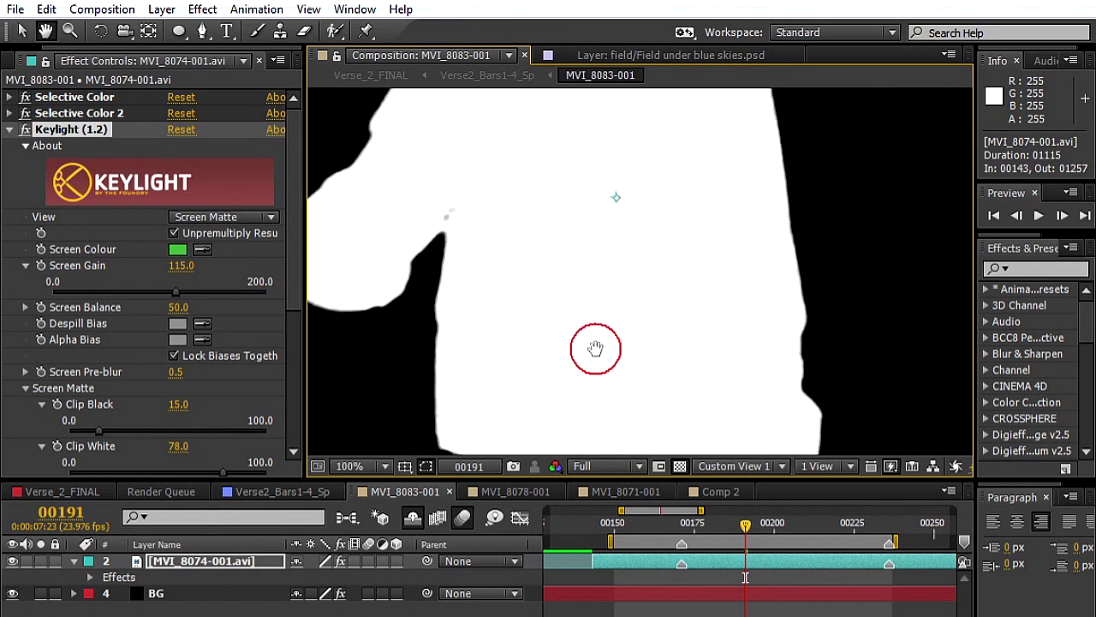
drag(617, 196, 597, 304)
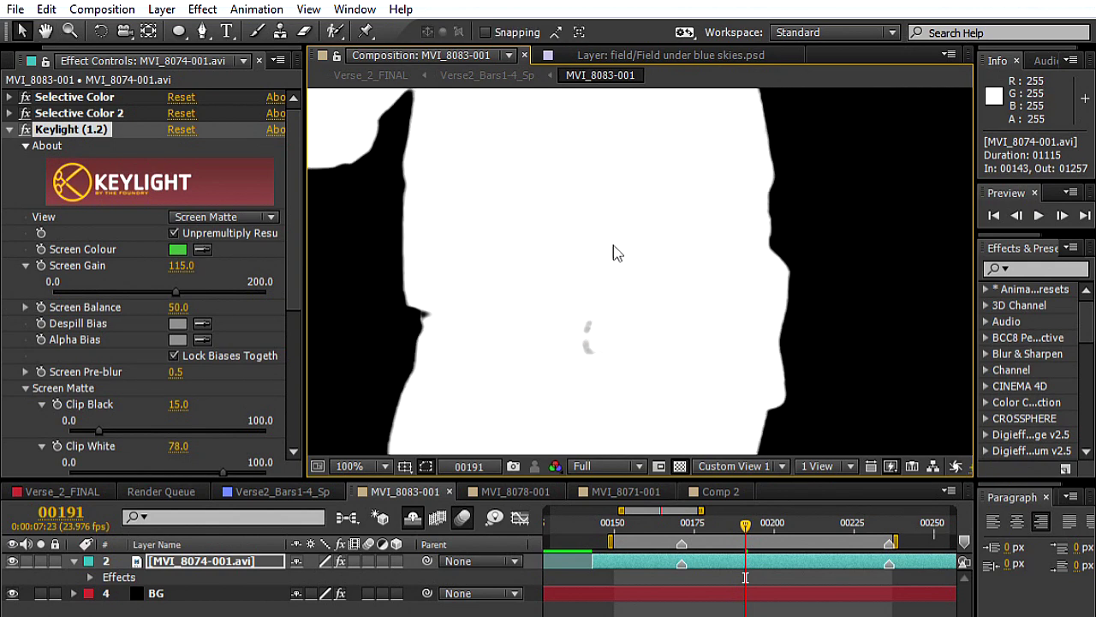
scroll(611, 231, down, 3)
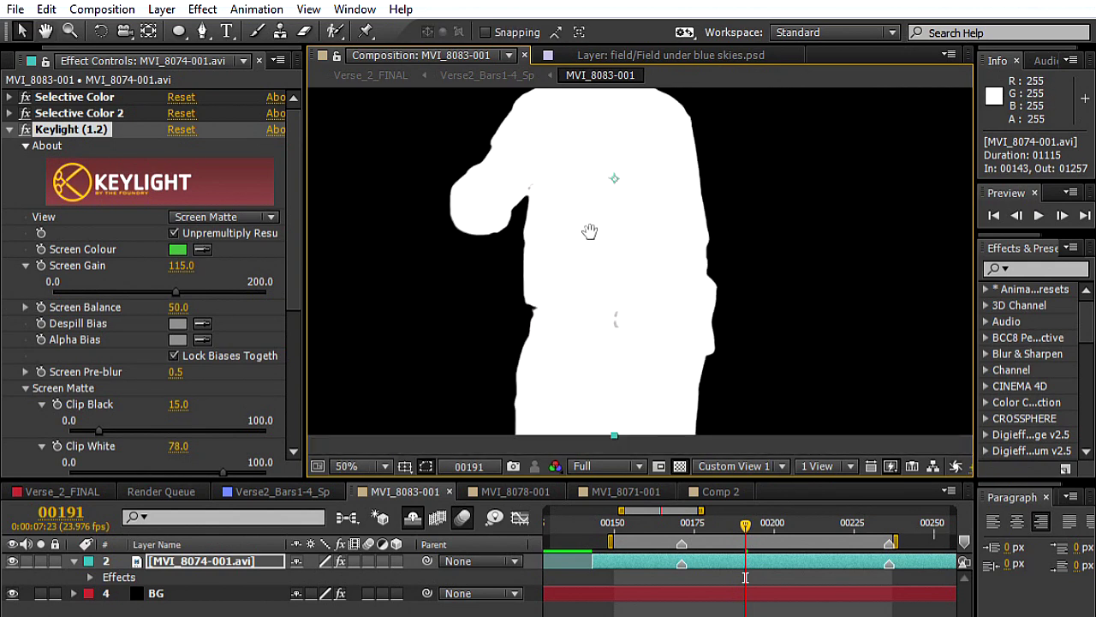
drag(589, 231, 594, 272)
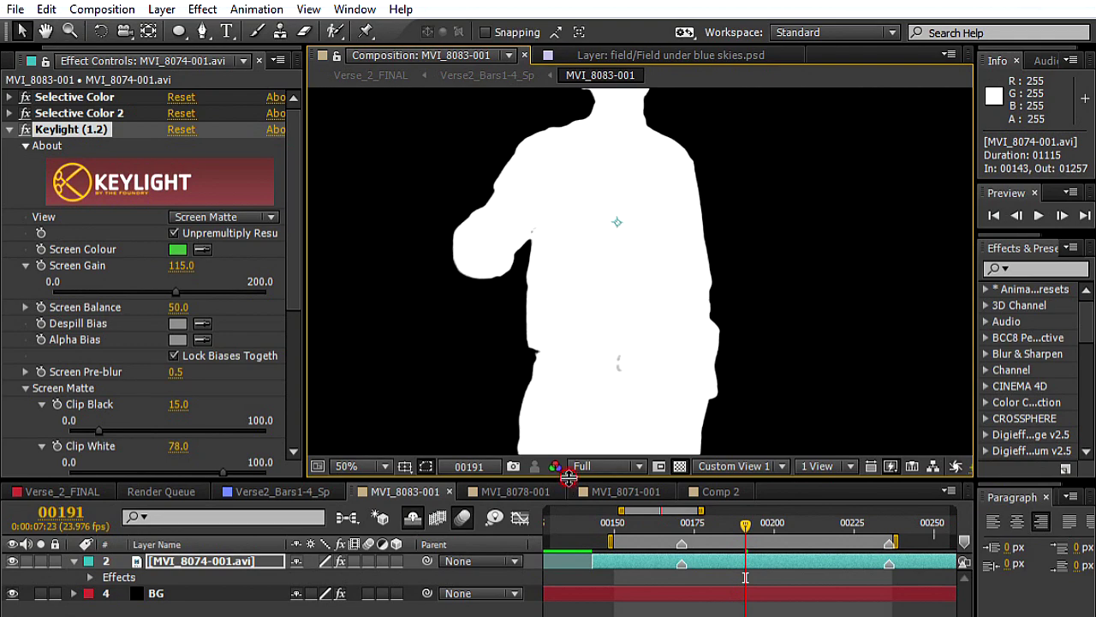
drag(568, 478, 569, 512)
scroll(563, 436, down, 1)
drag(532, 254, 555, 282)
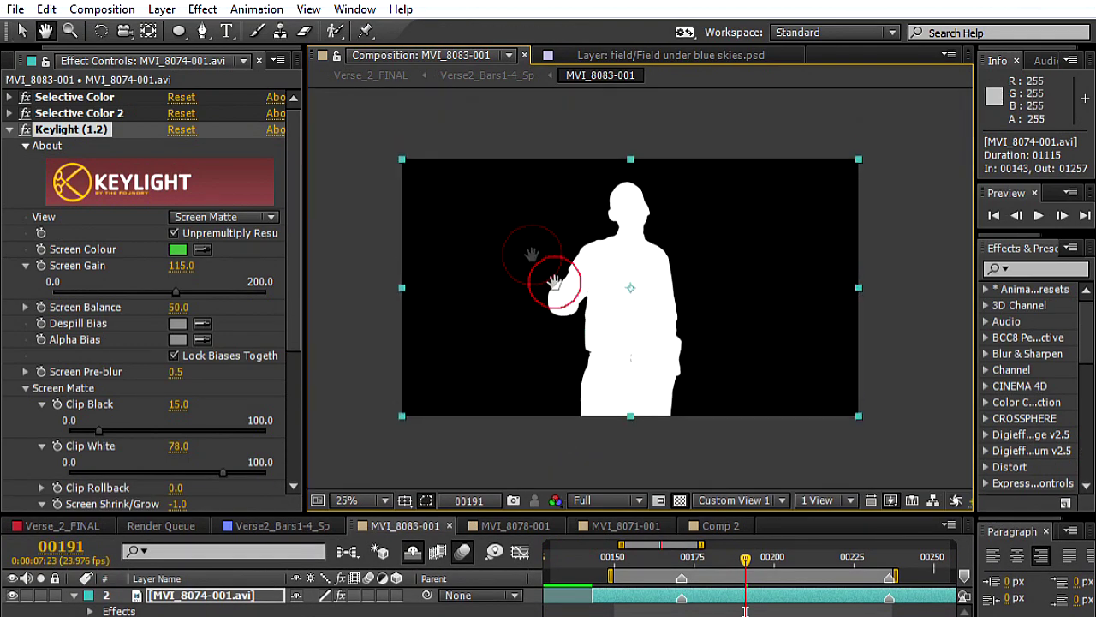
click(9, 130)
Duplicate the keyed clip layer and rename the copy 'Fix Holes'.
click(220, 597)
key(ctrl+d)
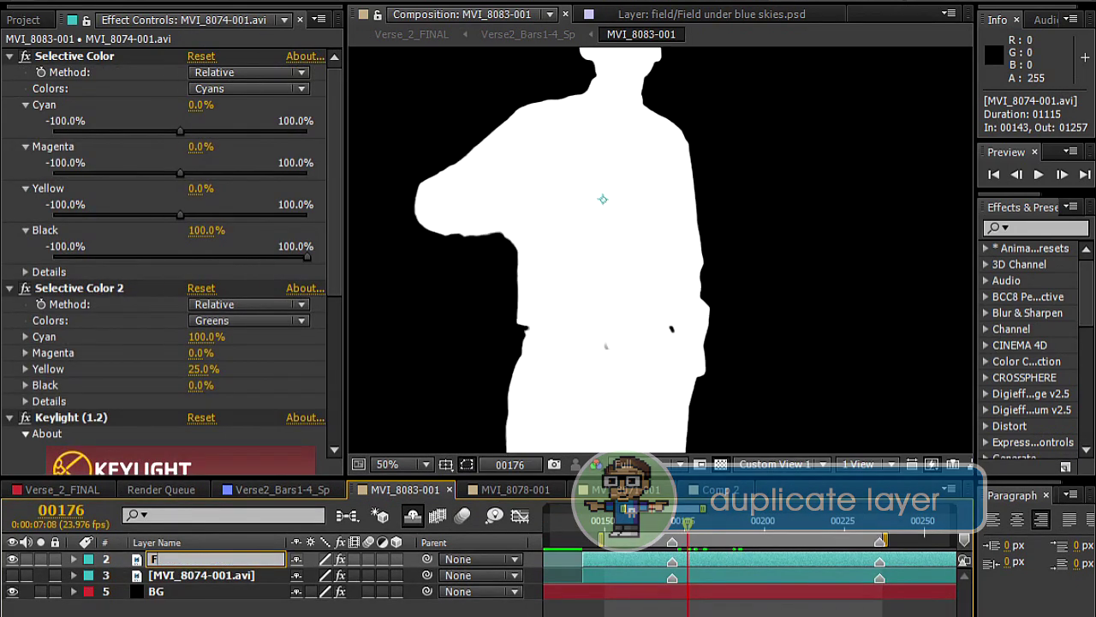
text(ix H)
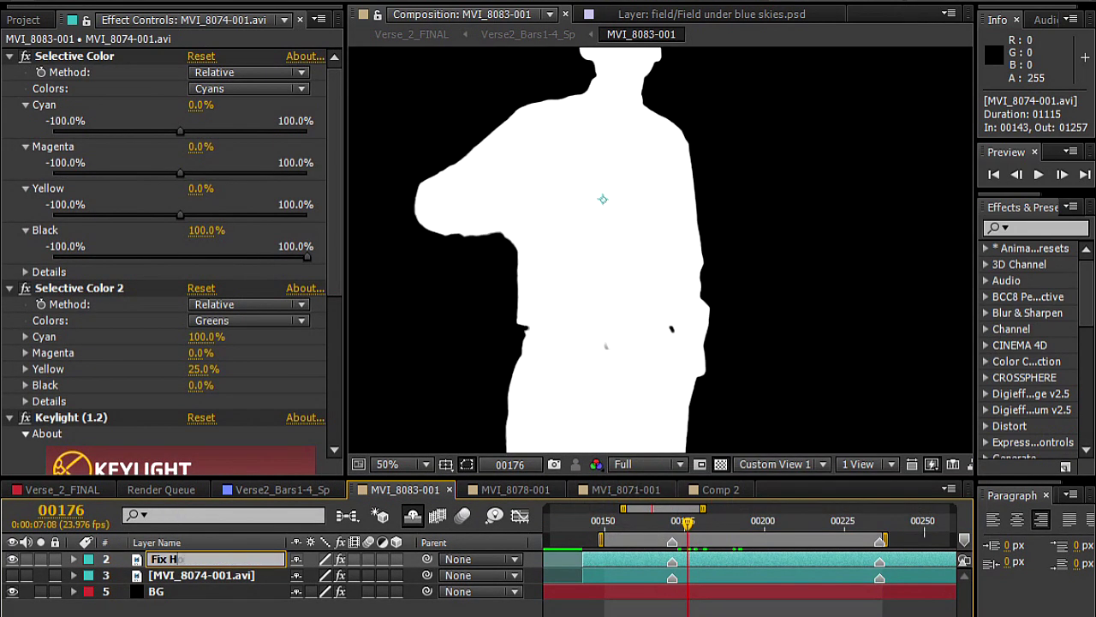
text(oles)
key(Return)
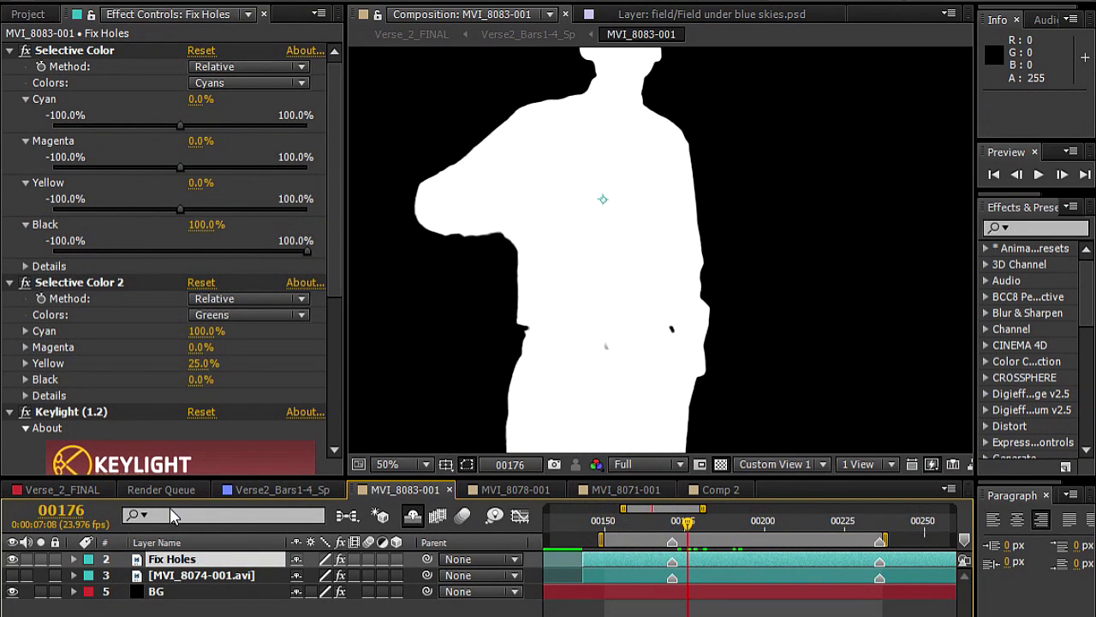
In Keylight's Screen Matte, set Clip Black to 0 and Clip White to 5.0.
click(9, 53)
click(9, 66)
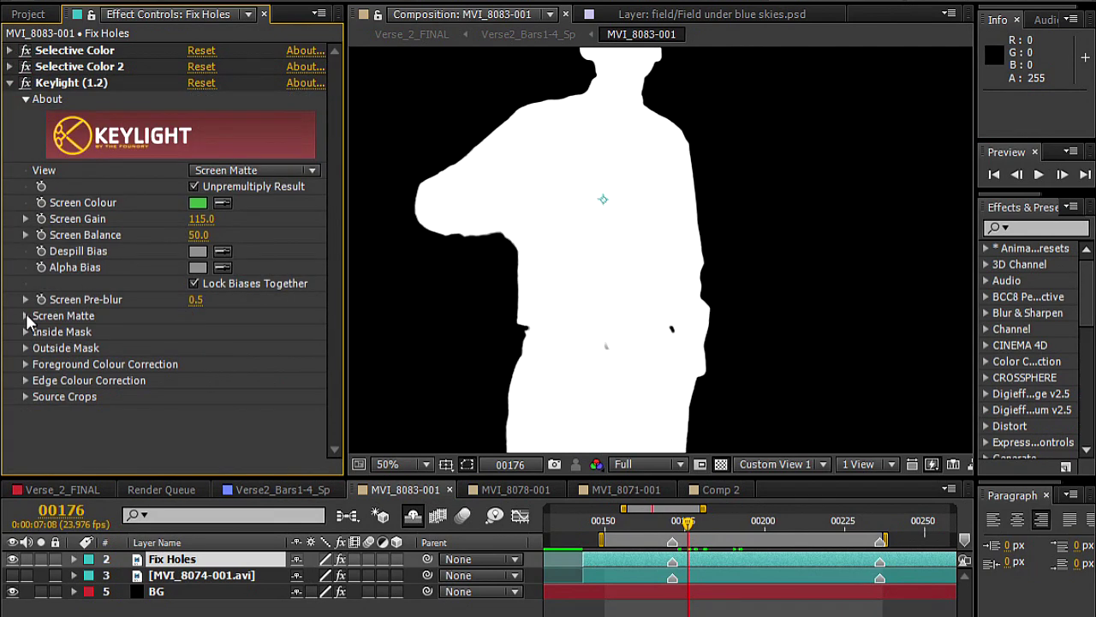
click(25, 316)
click(199, 332)
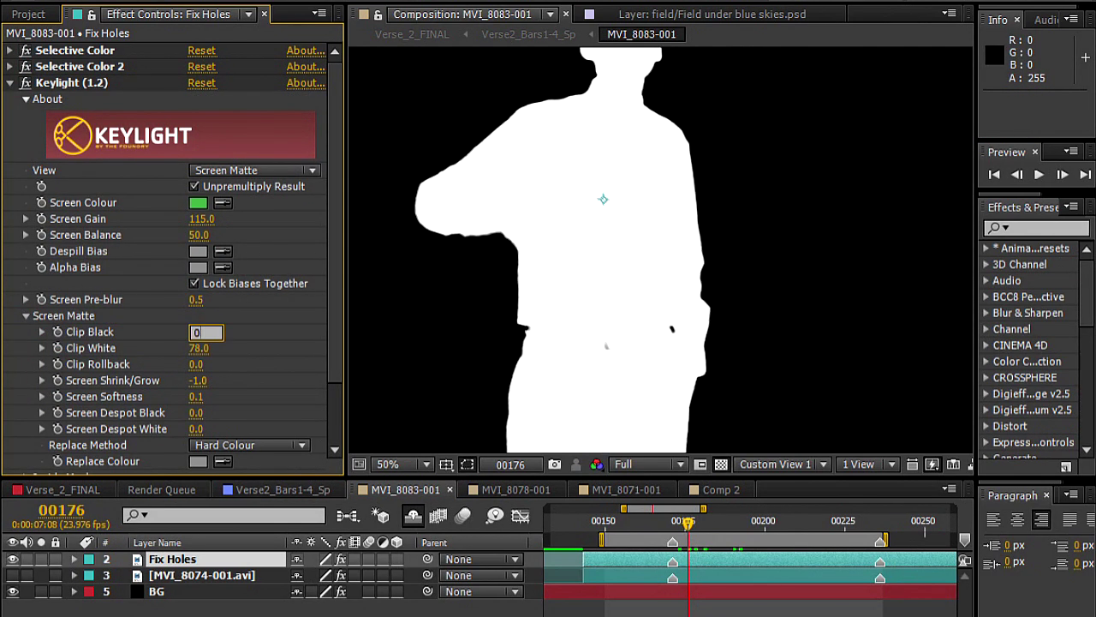
text(0)
click(197, 347)
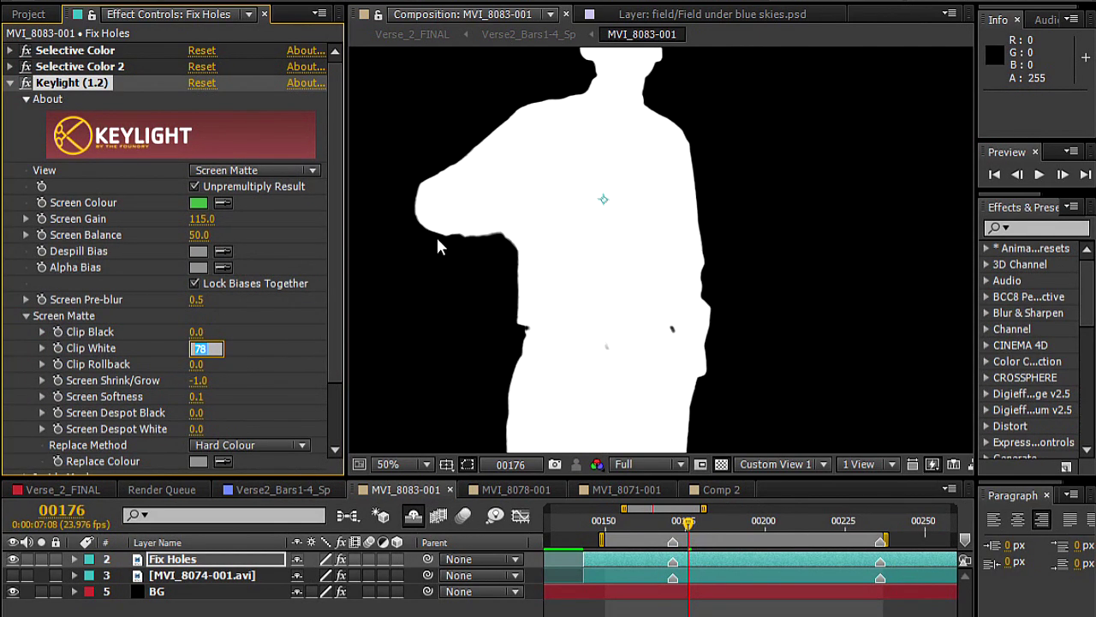
text(5)
key(Return)
key(comma)
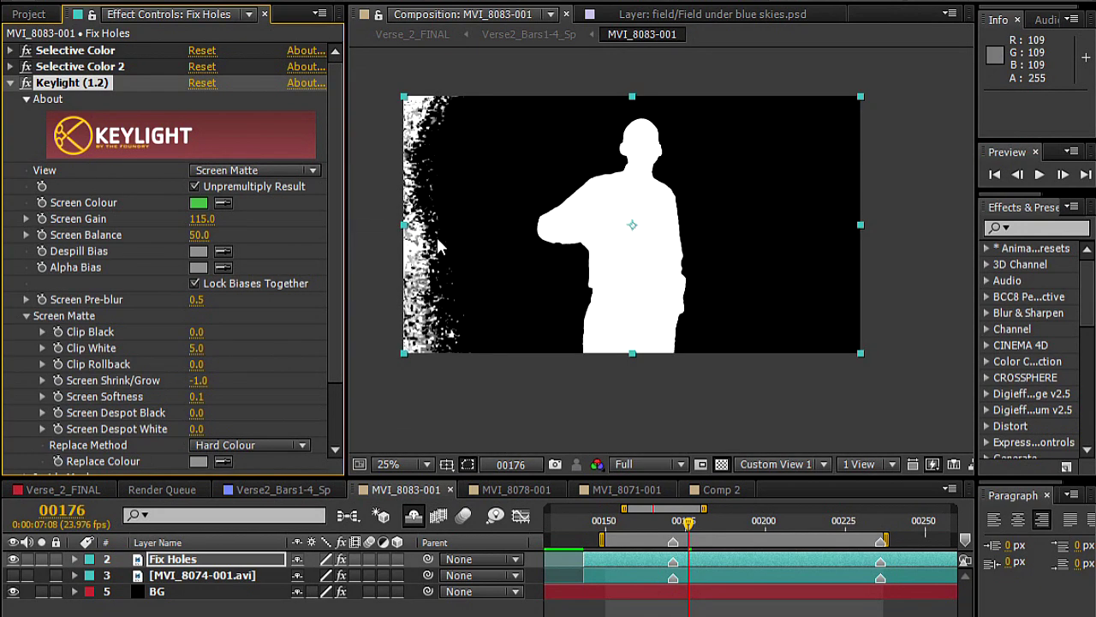
key(period)
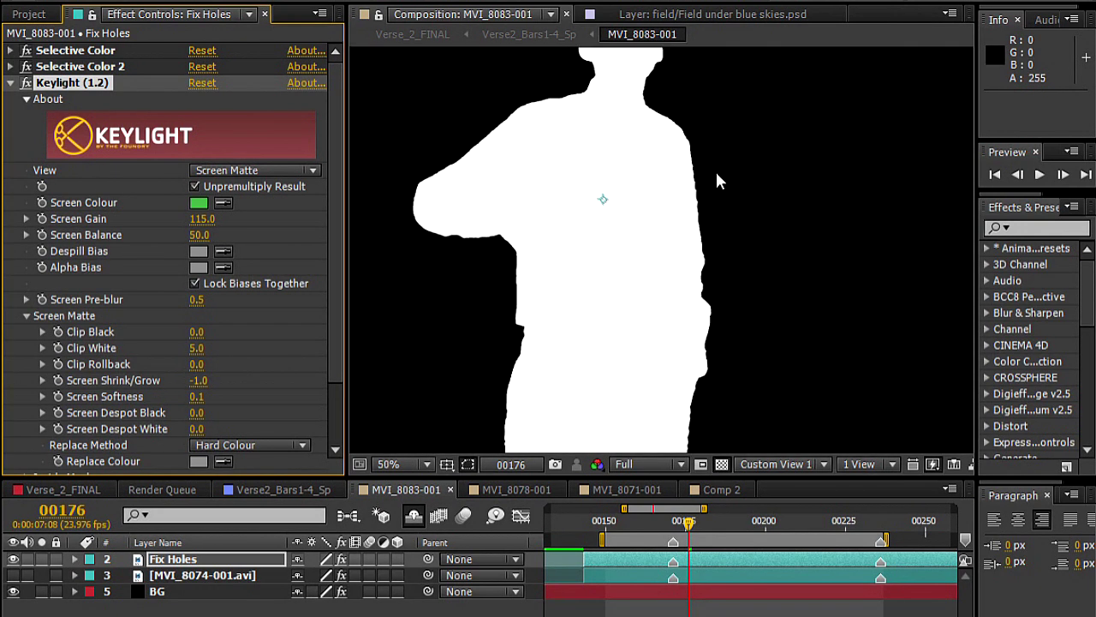
Show the keyed final result and draw an elliptical mask over the belt area.
click(229, 171)
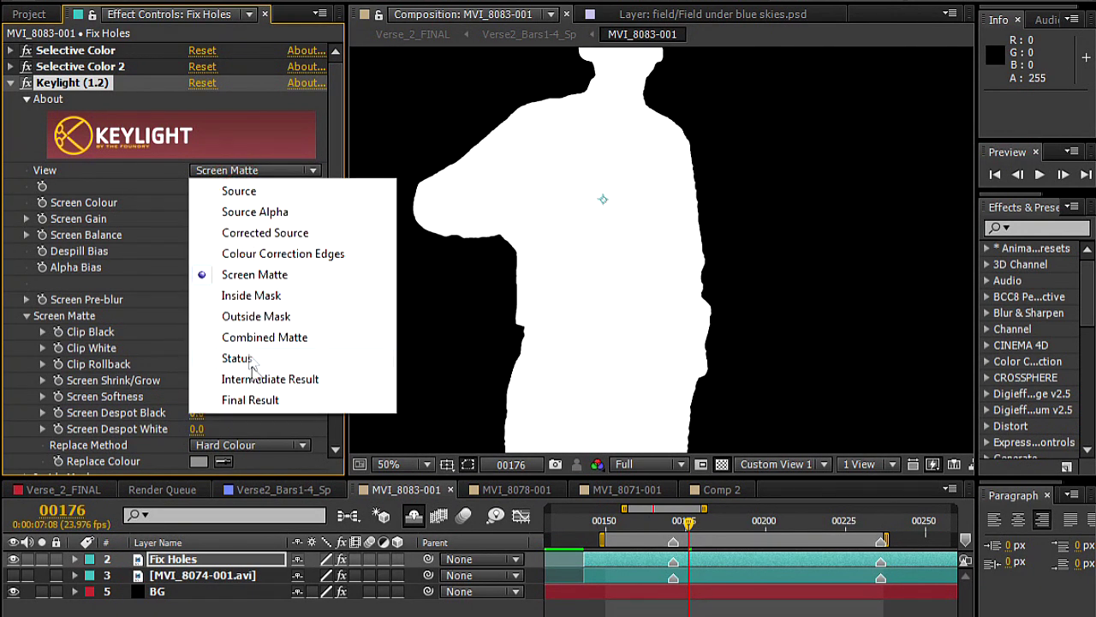
click(265, 401)
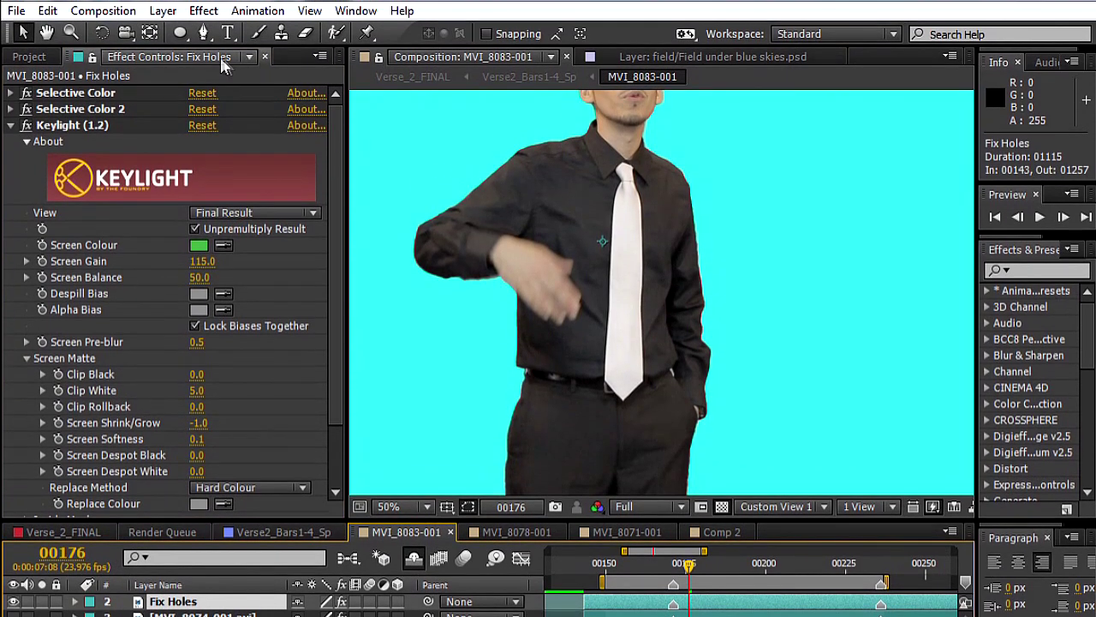
click(203, 32)
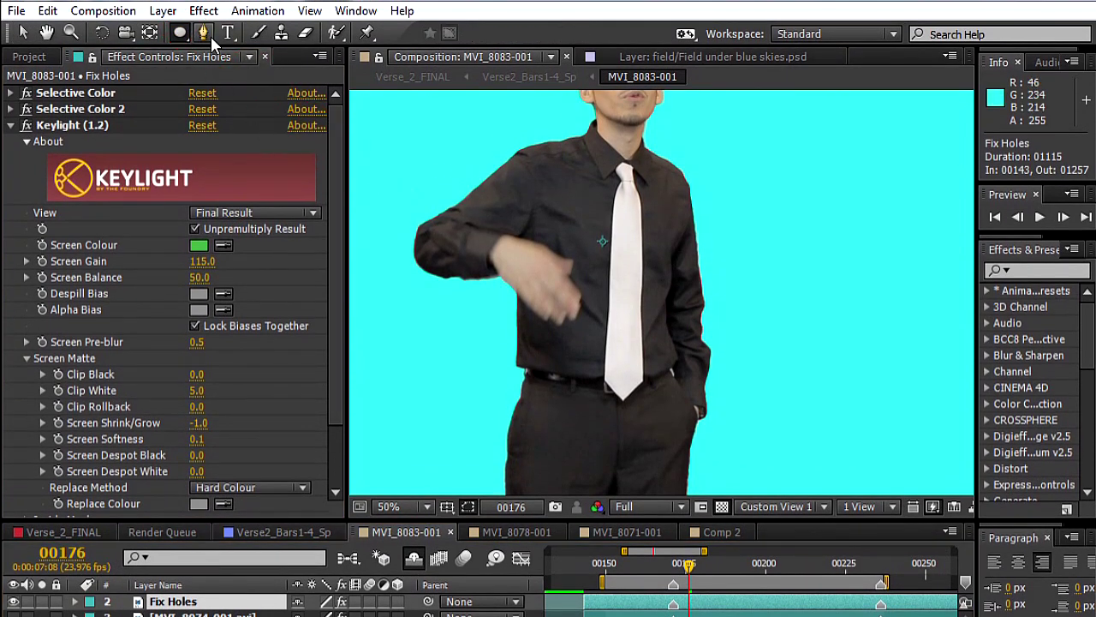
drag(180, 32, 269, 68)
drag(612, 386, 639, 412)
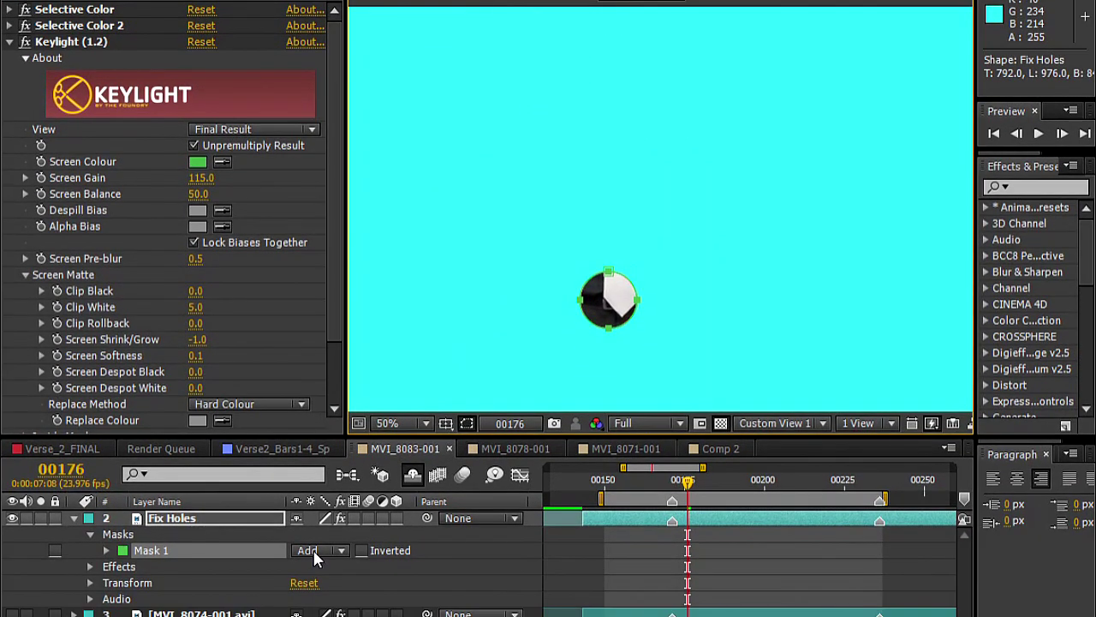
click(317, 587)
click(342, 440)
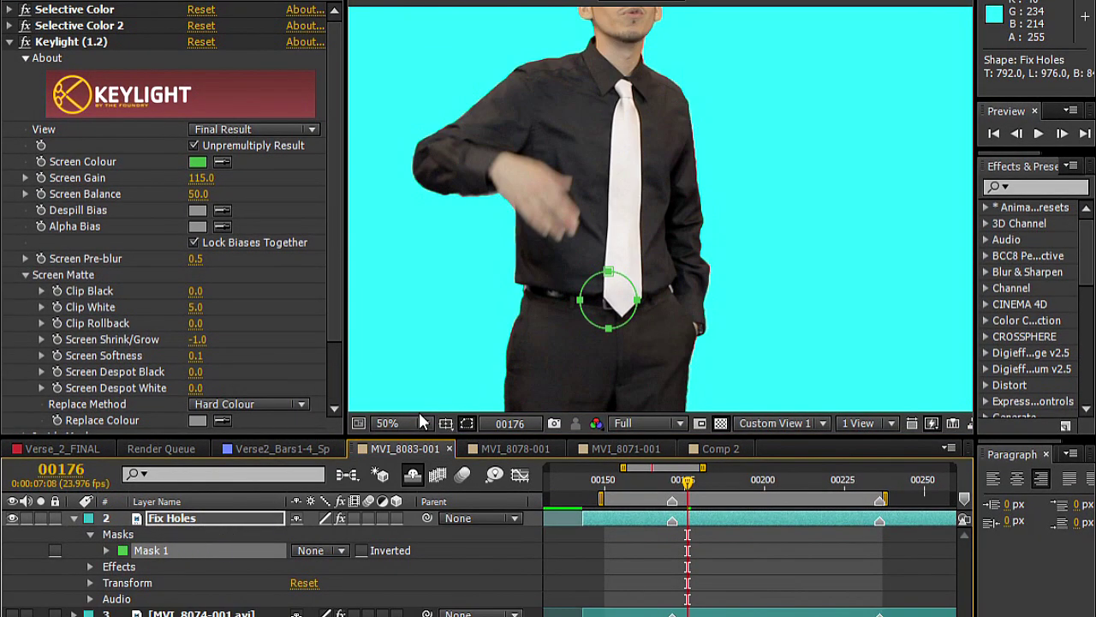
Keyframe Mask 1's path at the current frame and play back to check it.
click(108, 551)
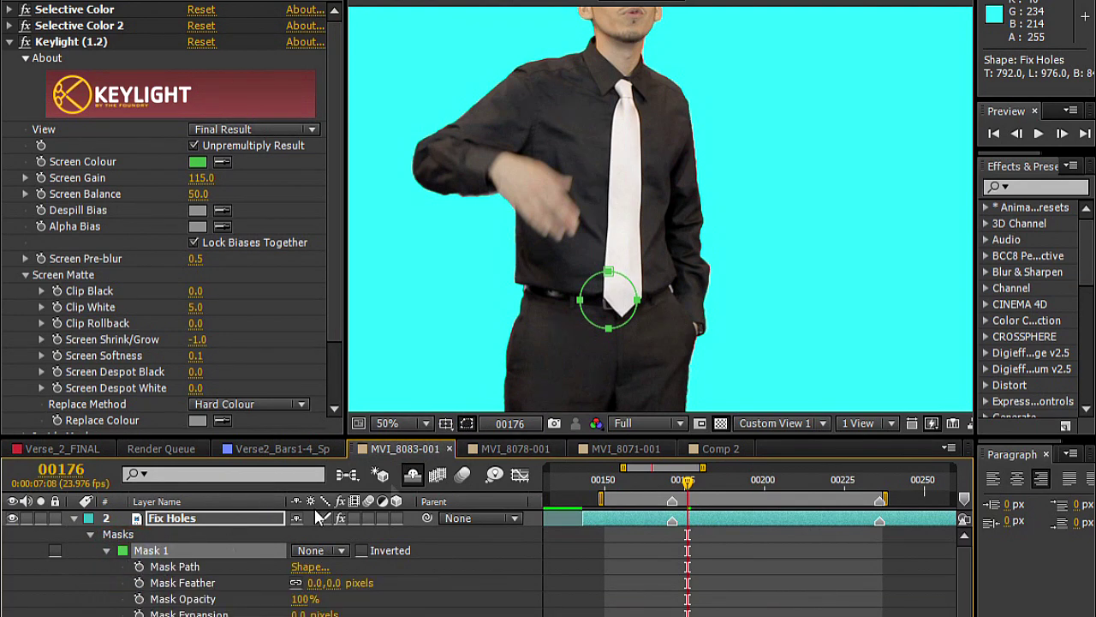
click(158, 568)
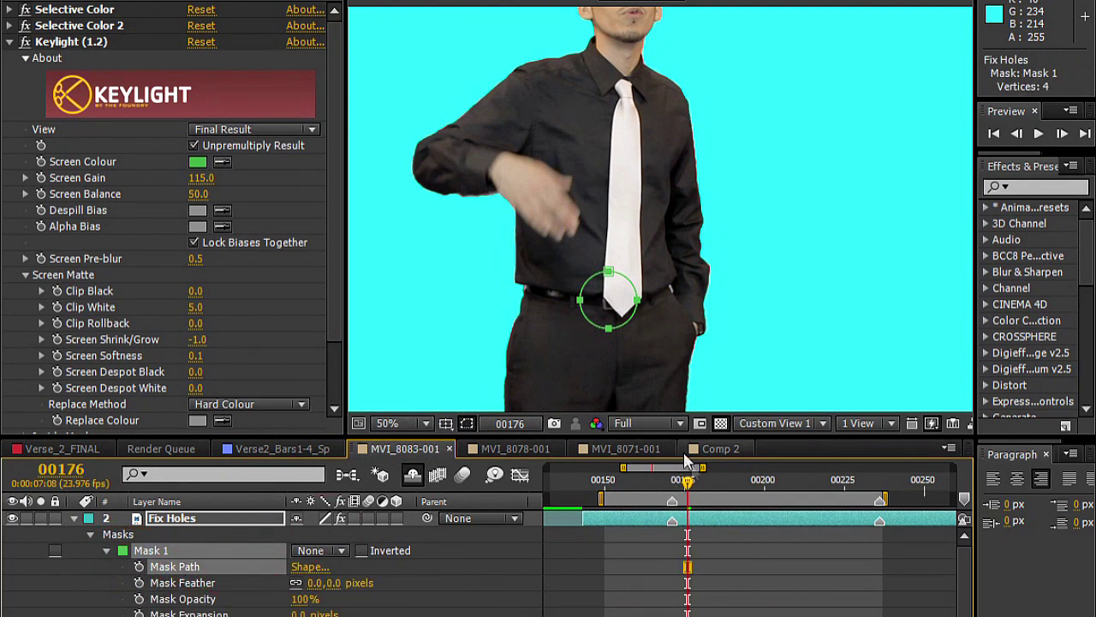
click(672, 480)
key(space)
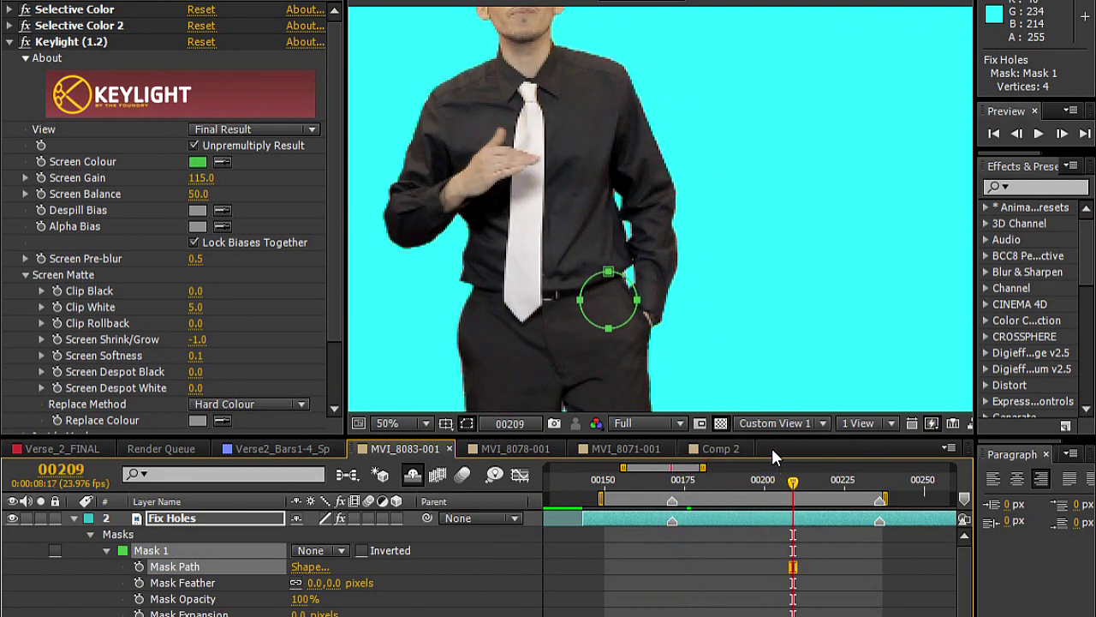
Delete the Fix Holes layer from the composition.
click(73, 518)
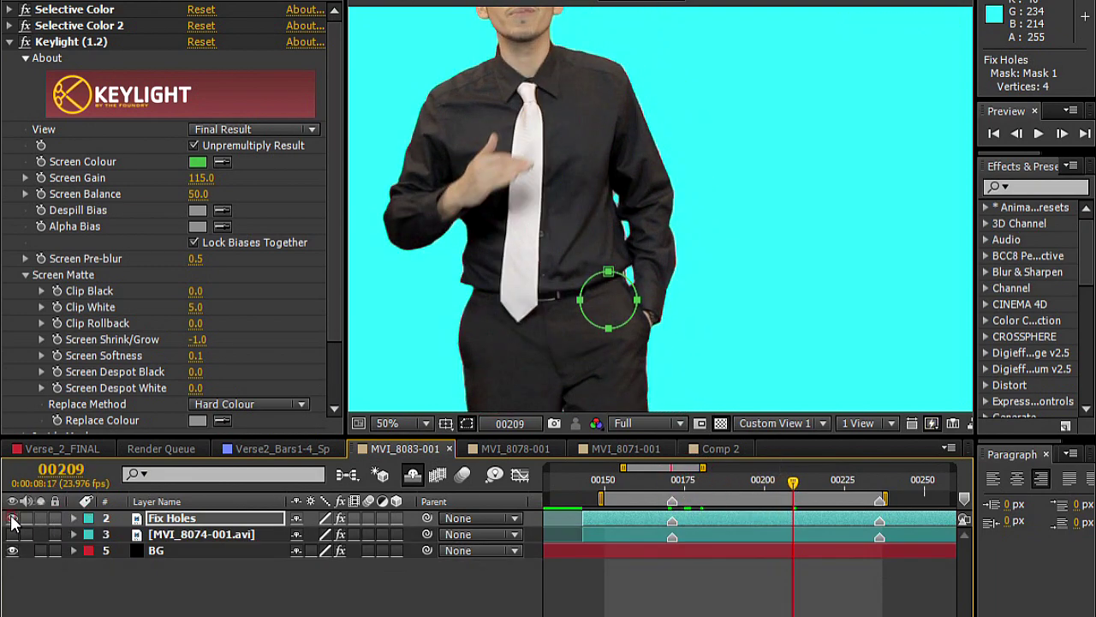
drag(12, 518, 12, 534)
click(413, 476)
click(184, 534)
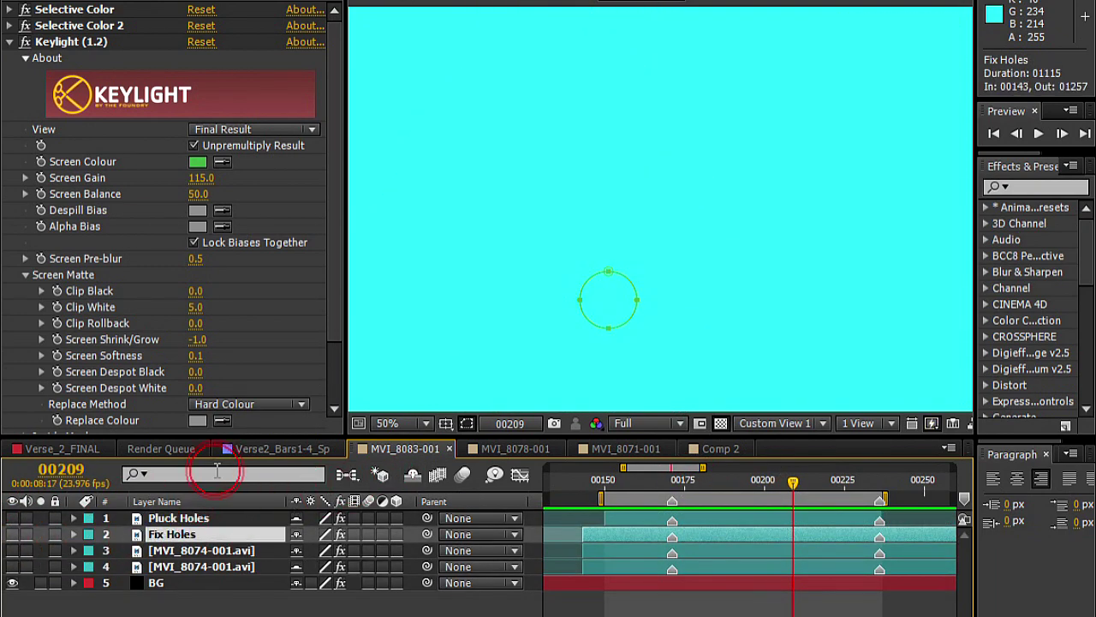
key(Delete)
Show the Pluck Holes layer's masks and scrub the timeline to check their motion.
click(12, 518)
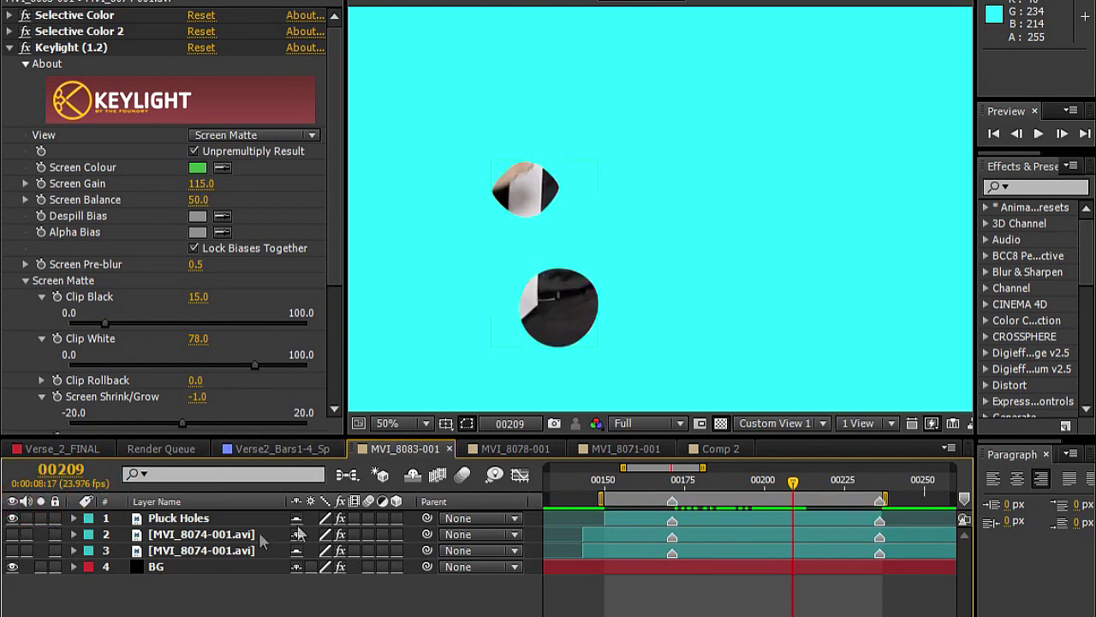
click(192, 518)
key(m)
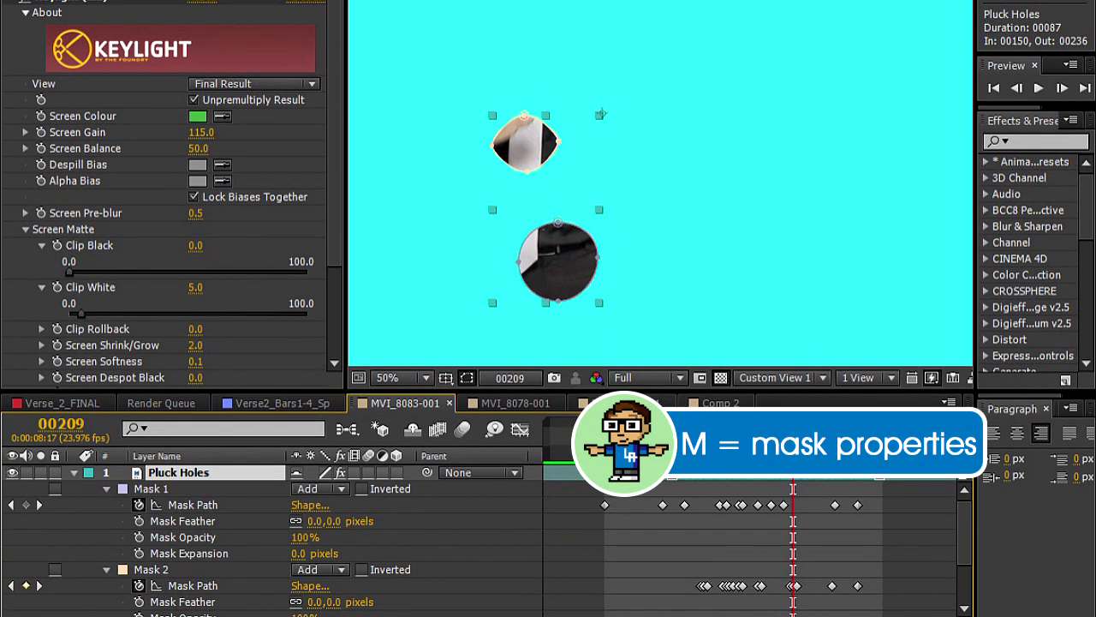
drag(673, 454, 837, 454)
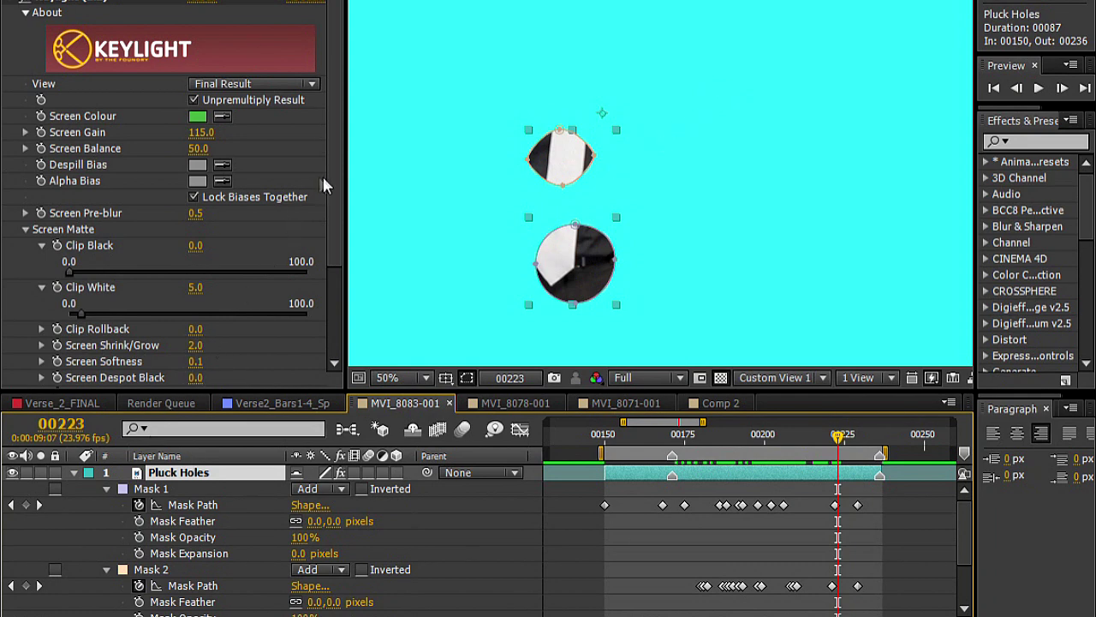
scroll(337, 232, down, 3)
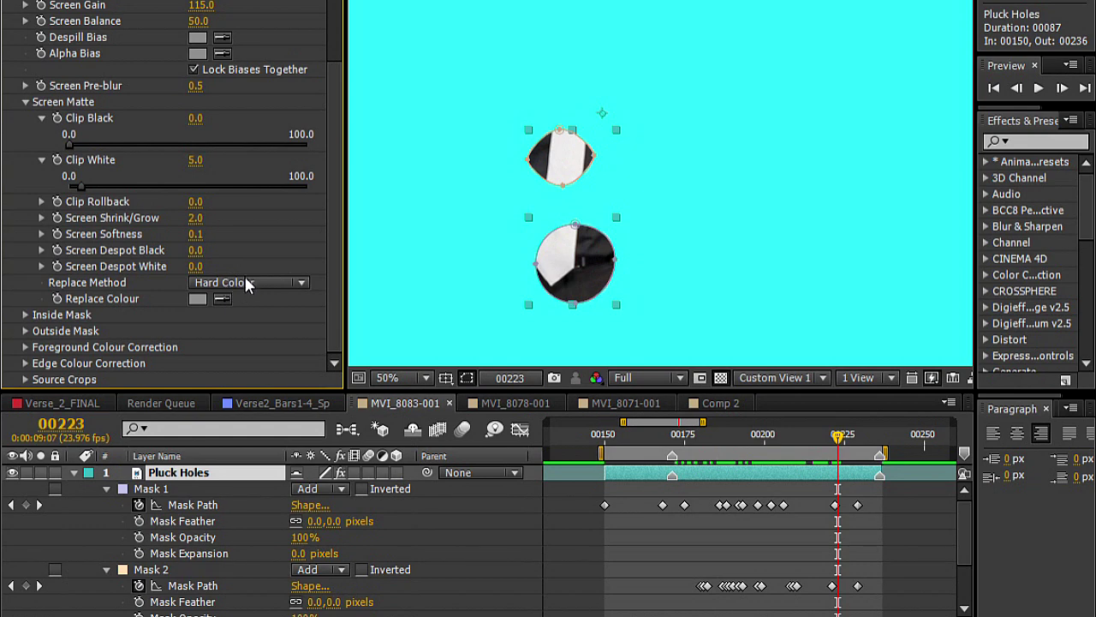
drag(337, 245, 215, 49)
Hide the Pluck Holes layer and show and select the second MVI_8074-001 layer.
click(10, 8)
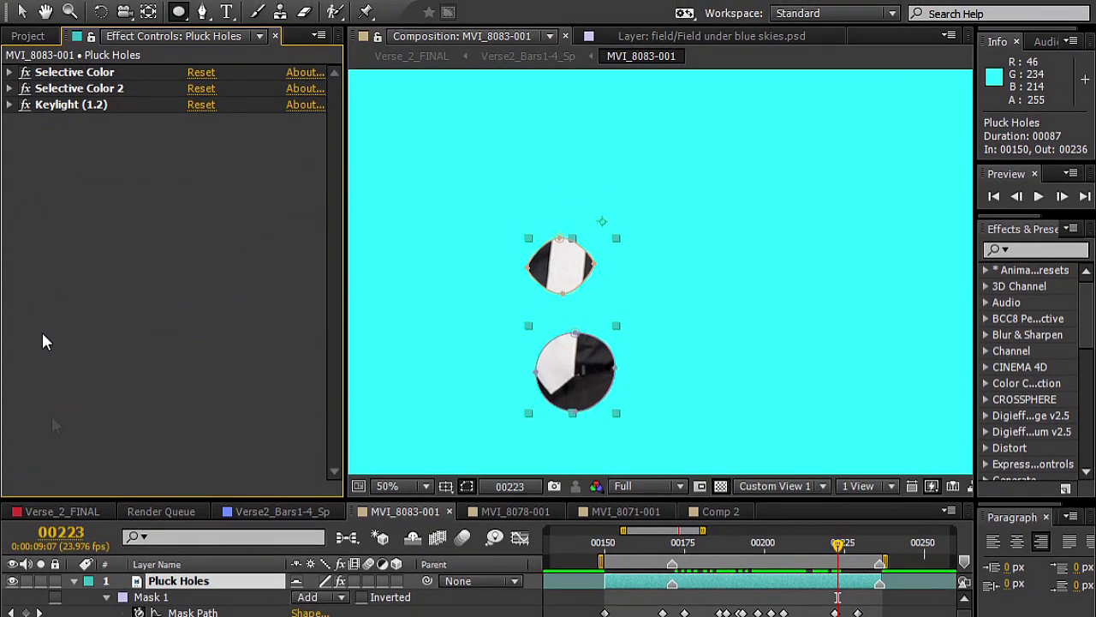
click(76, 581)
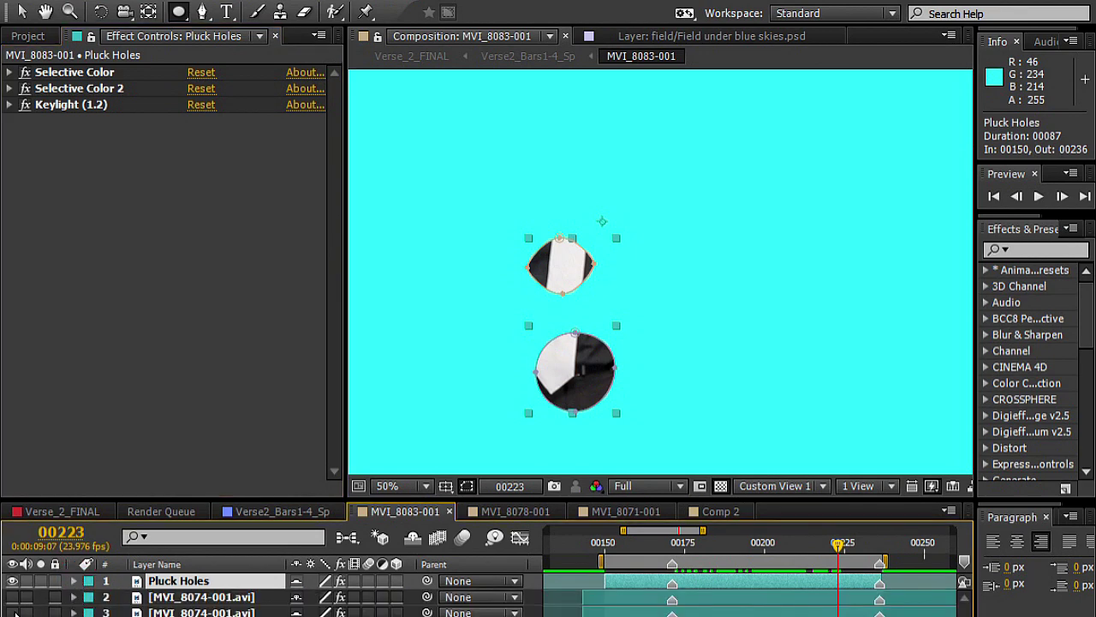
click(12, 581)
click(12, 597)
click(171, 597)
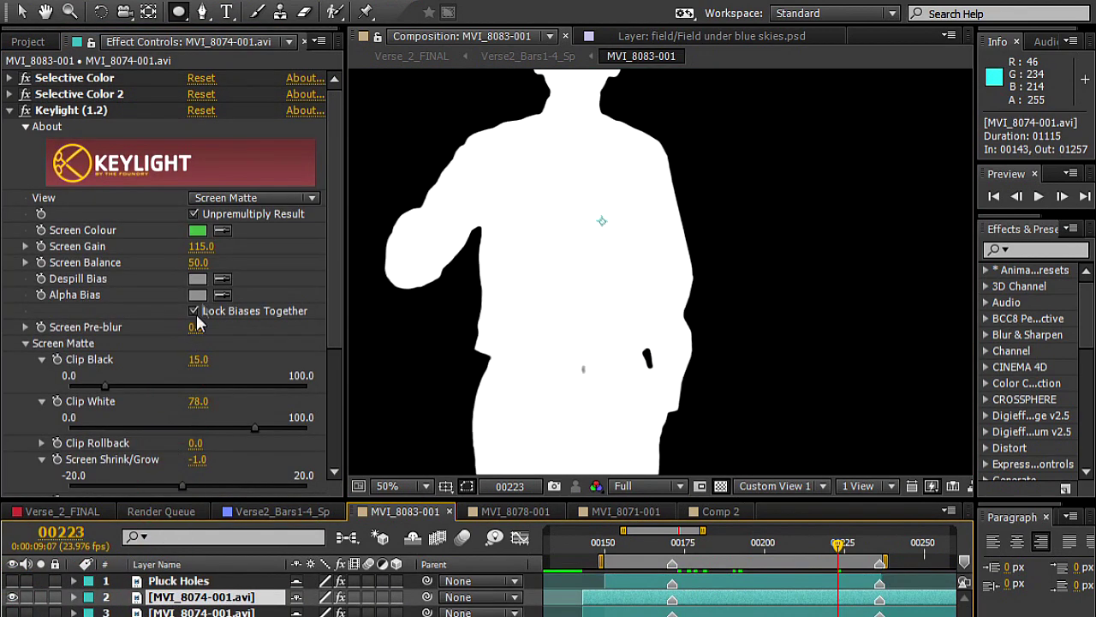
Set Keylight's view to Final Result, pan to frame the head, and bring up the Matte effects.
click(249, 198)
click(274, 420)
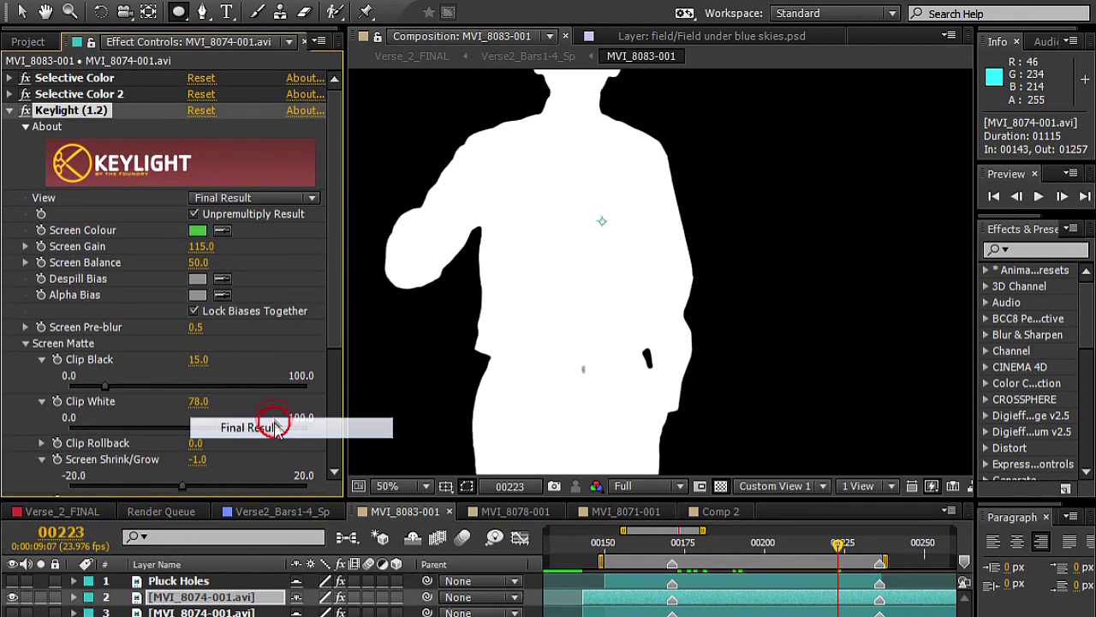
key(h)
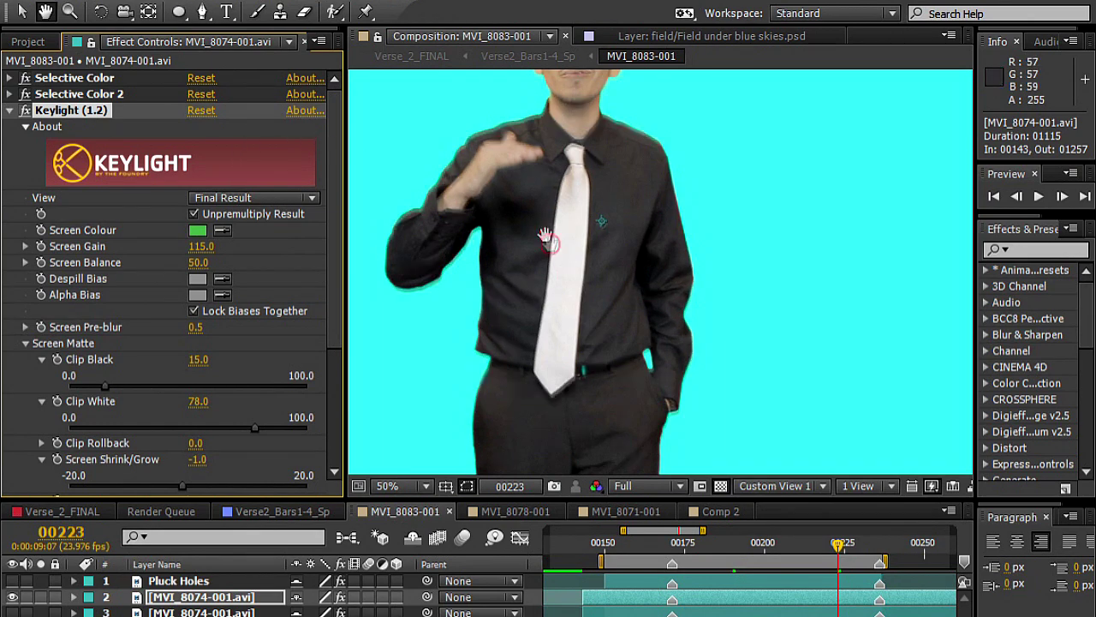
drag(534, 207, 577, 349)
scroll(567, 289, up, 2)
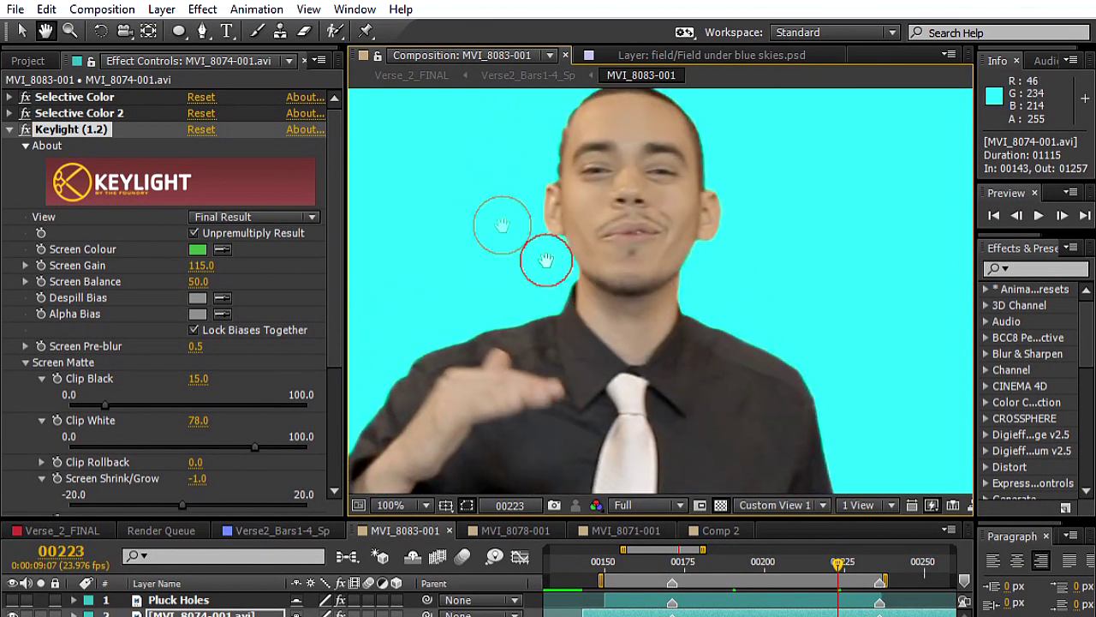
click(199, 11)
mouse_move(300, 431)
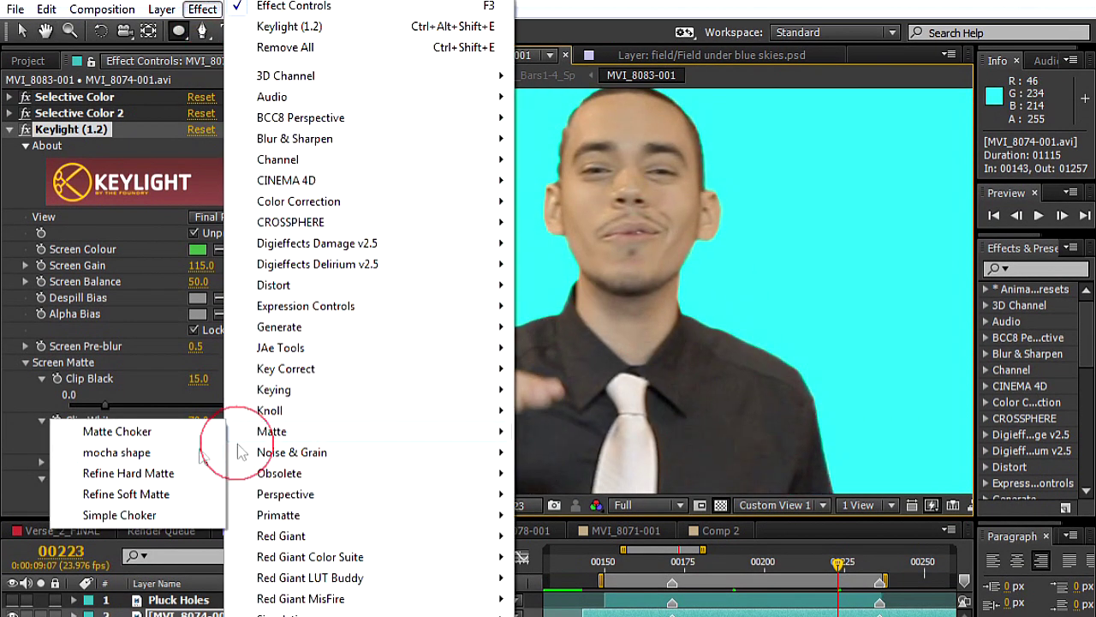
Apply Refine Hard Matte with Reduce Chatter 5%, Feather 3, Contrast 40% and Shift Edge -20%.
click(171, 475)
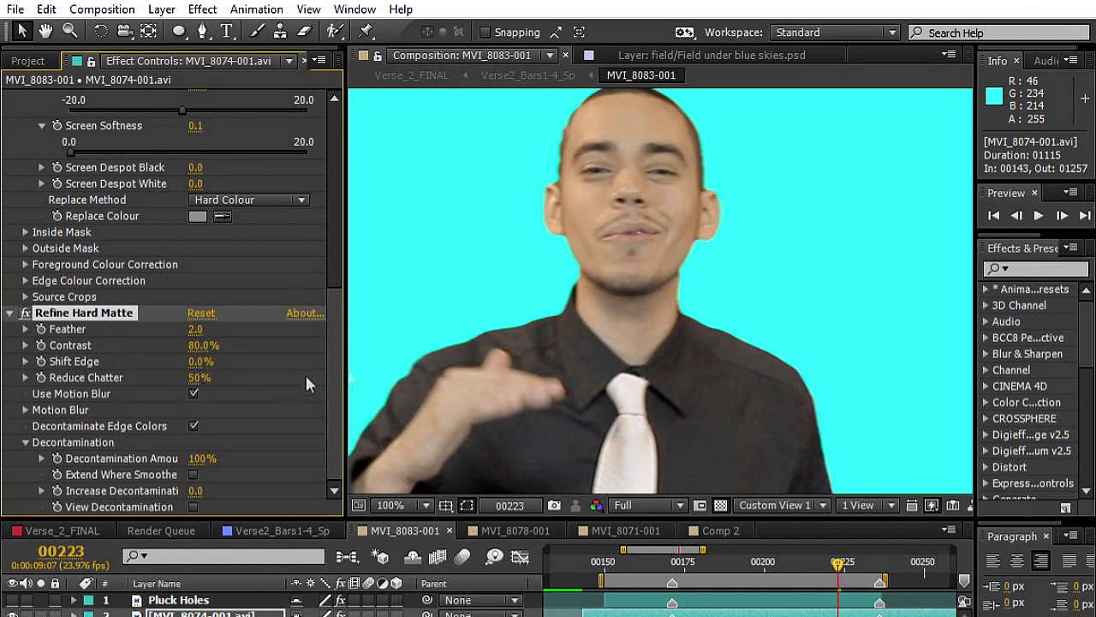
click(199, 378)
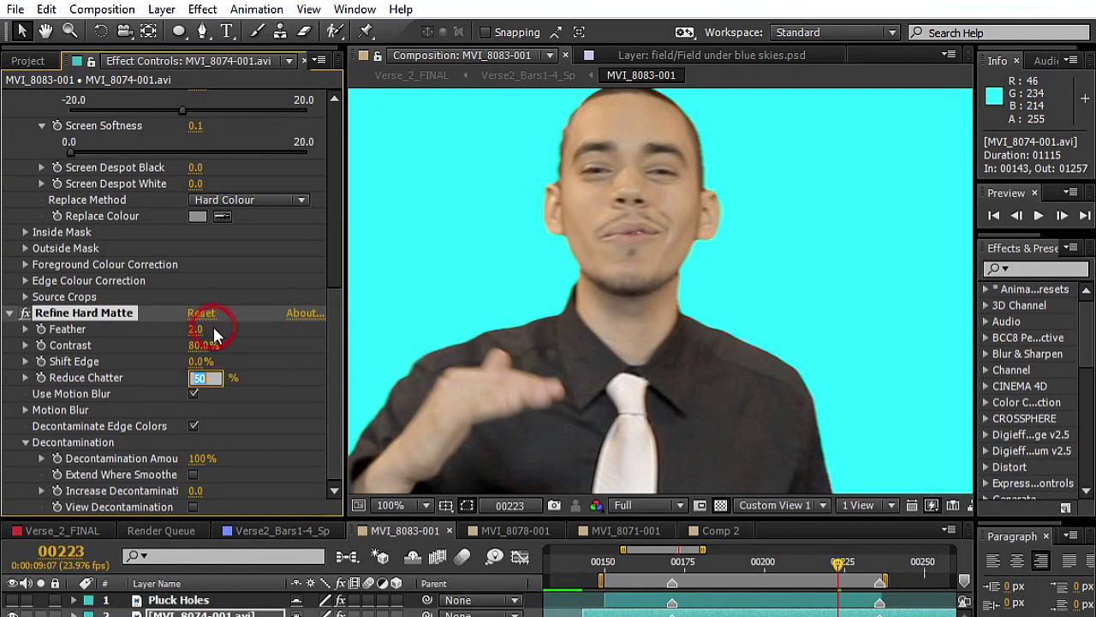
text(5)
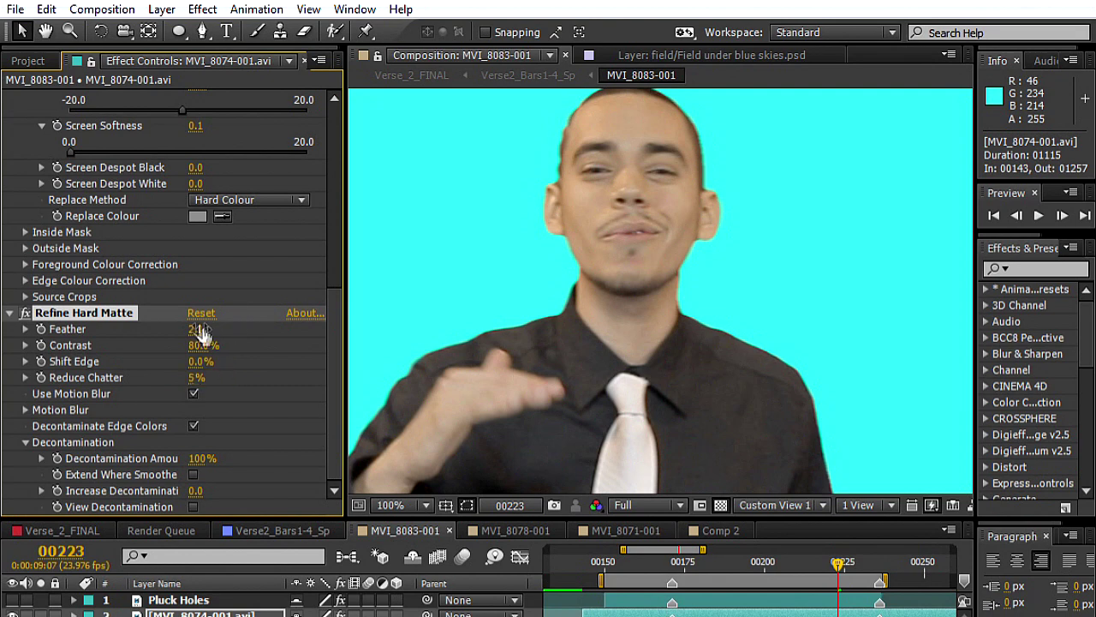
click(196, 329)
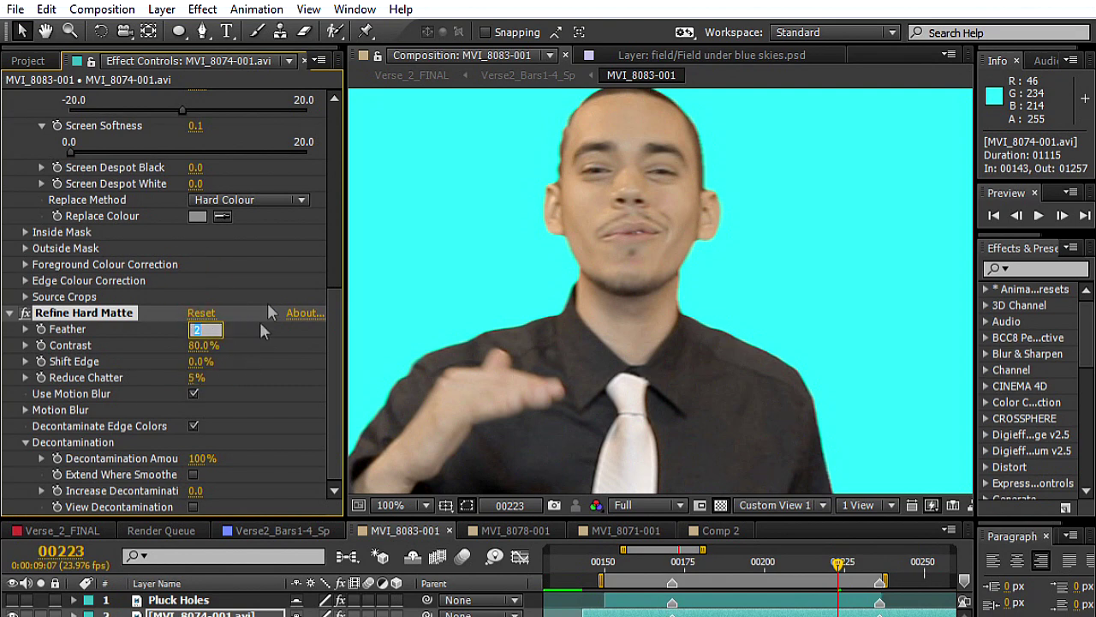
text(3)
key(Return)
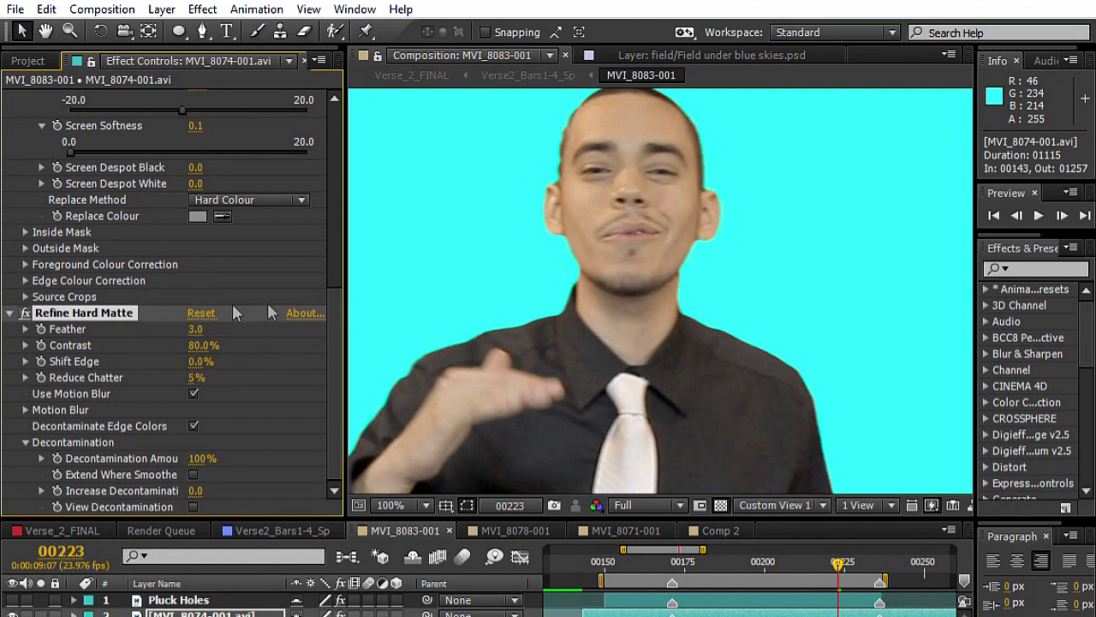
click(204, 346)
text(40)
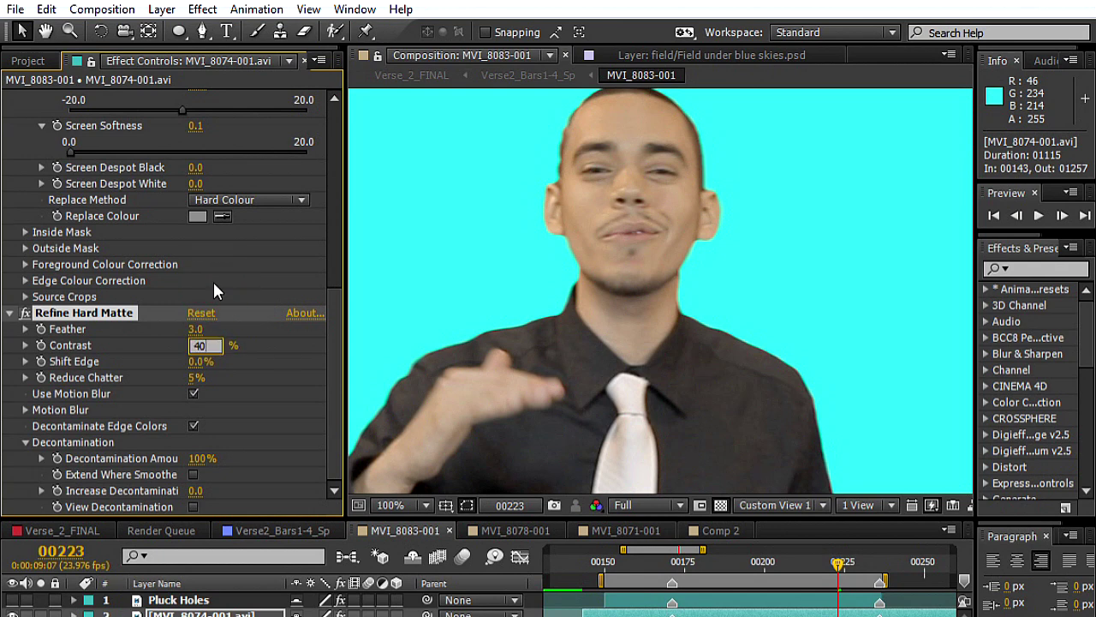
key(Return)
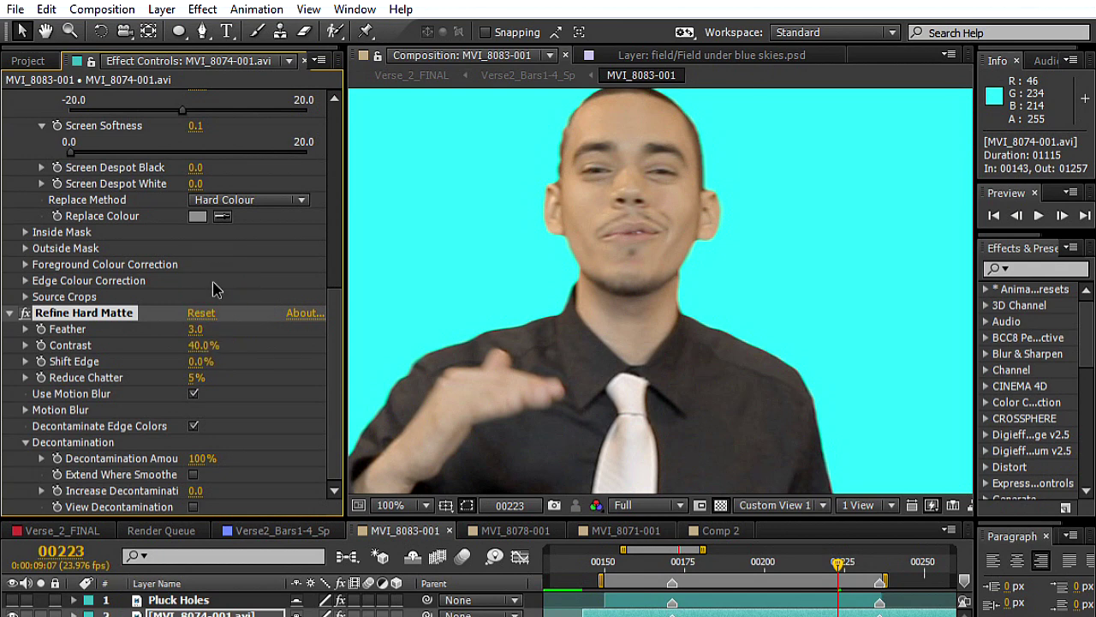
click(197, 363)
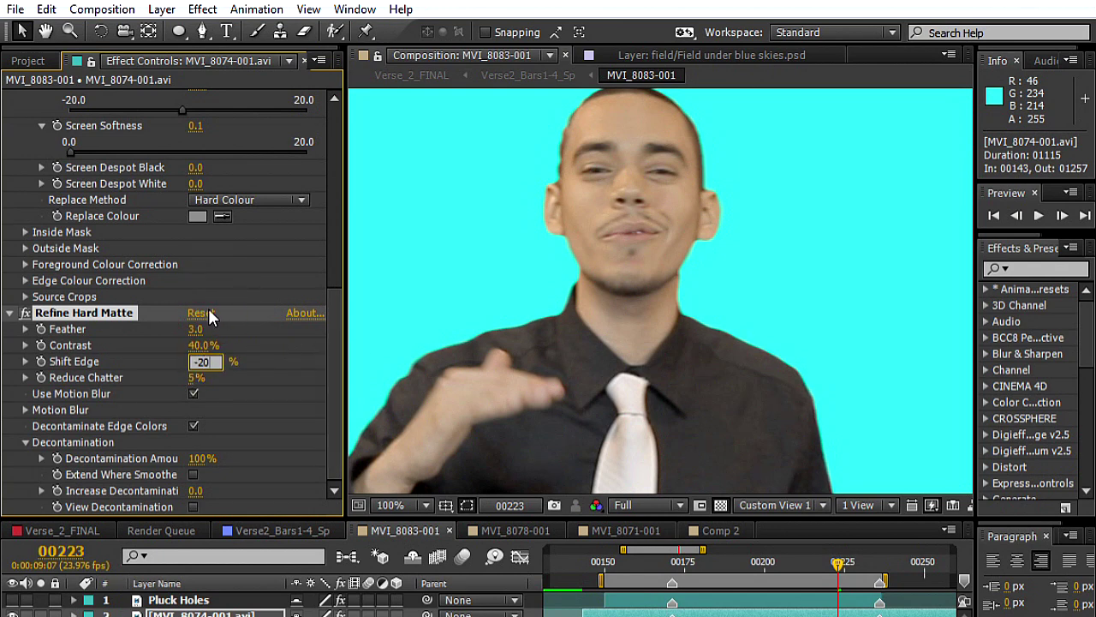
text(-20)
key(Return)
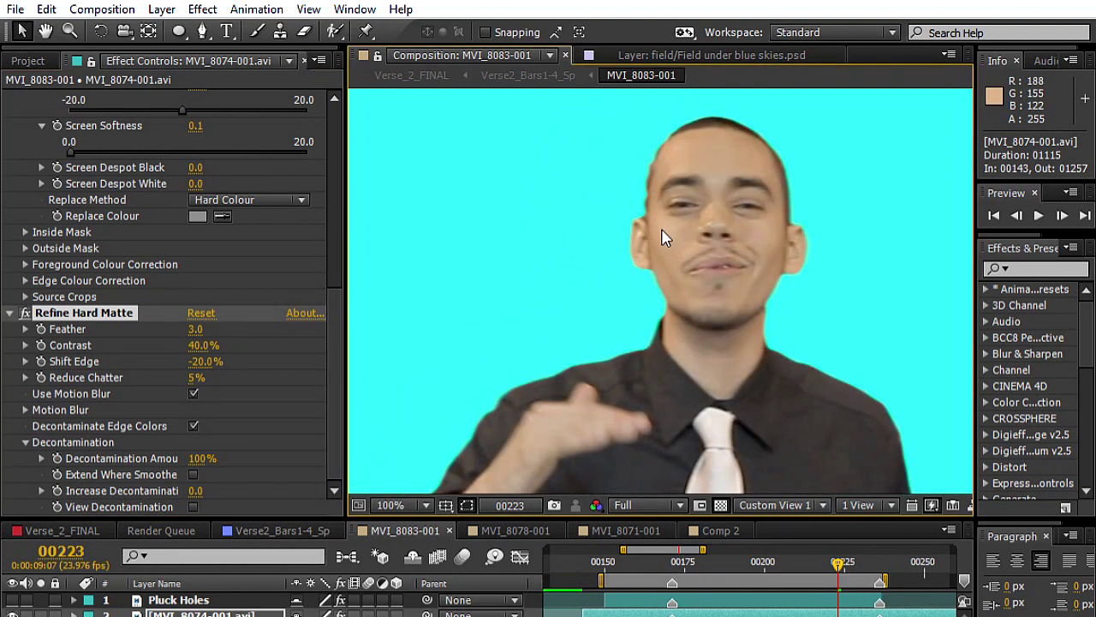
scroll(661, 238, up, 3)
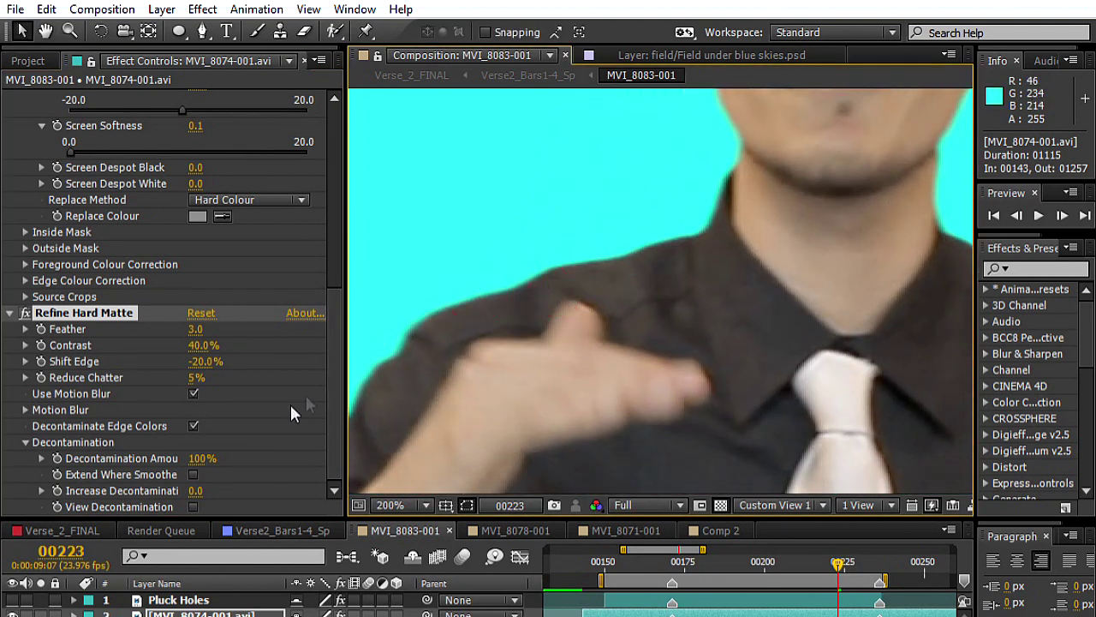
click(26, 313)
drag(668, 315, 776, 224)
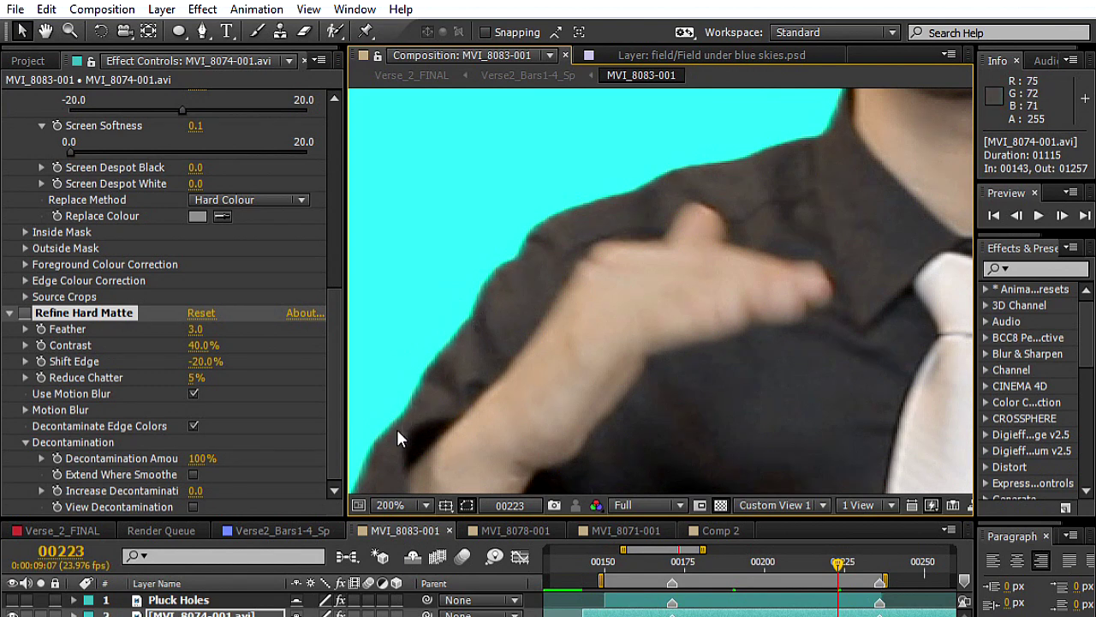
click(26, 314)
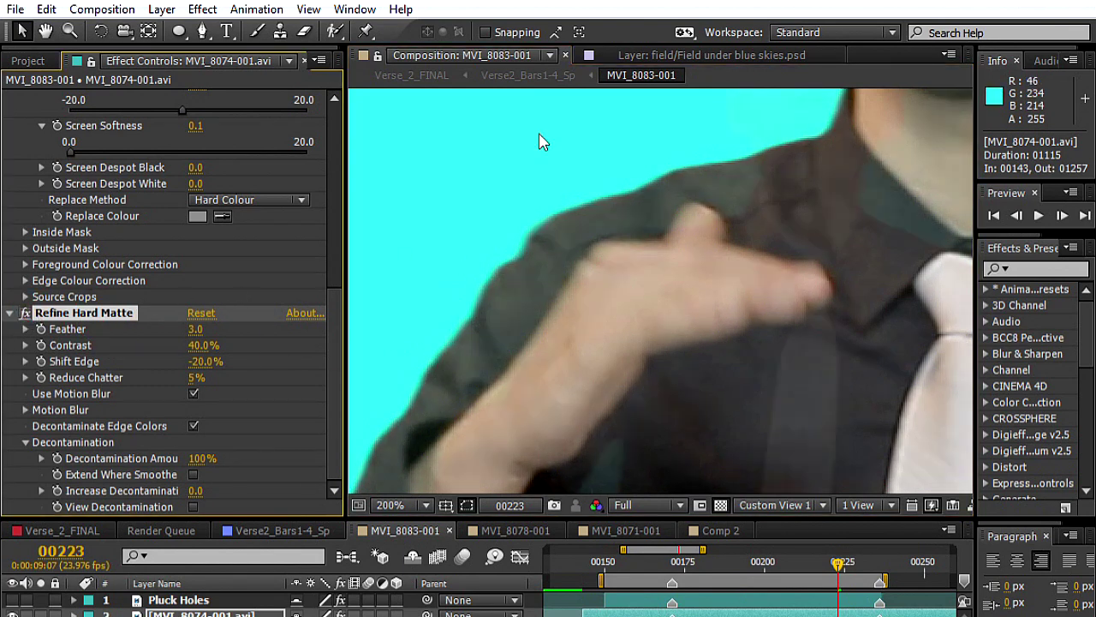
key(comma)
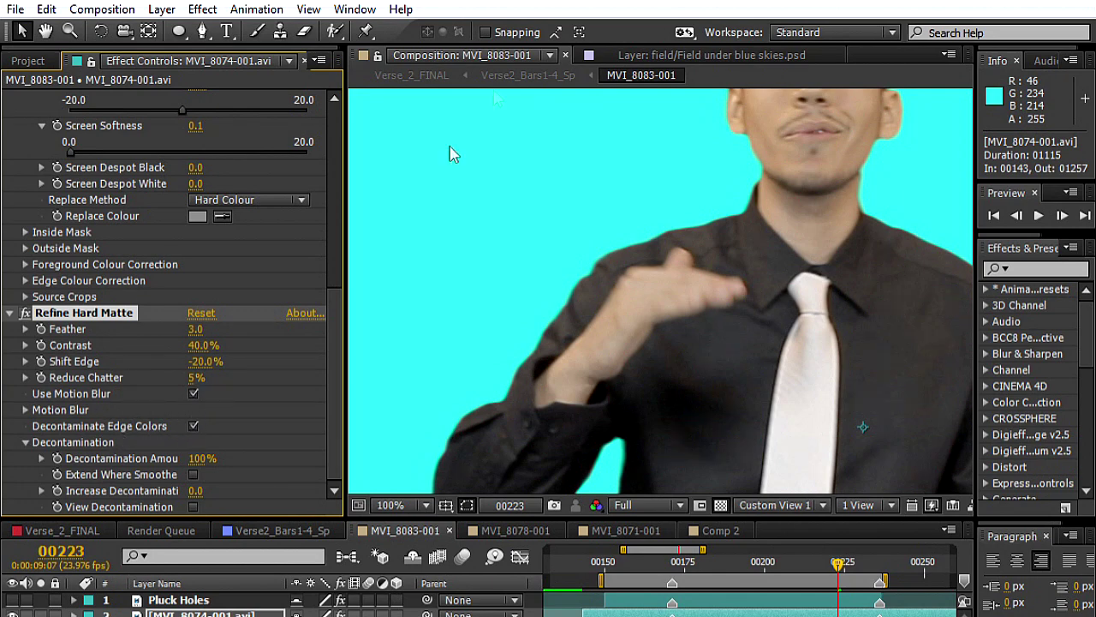
key(comma)
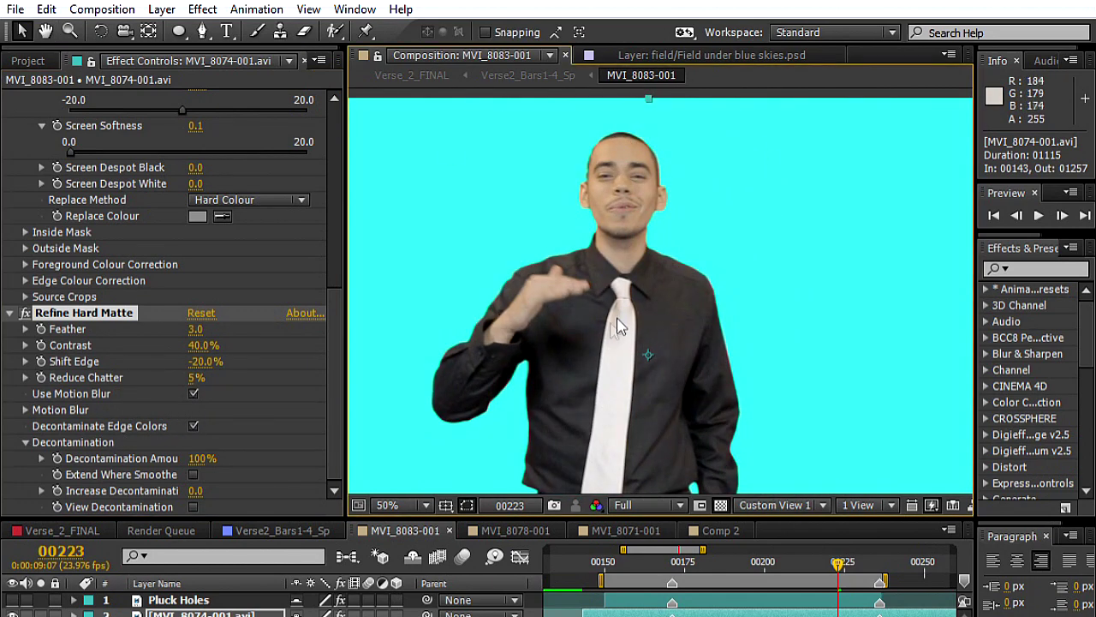
drag(595, 336, 616, 299)
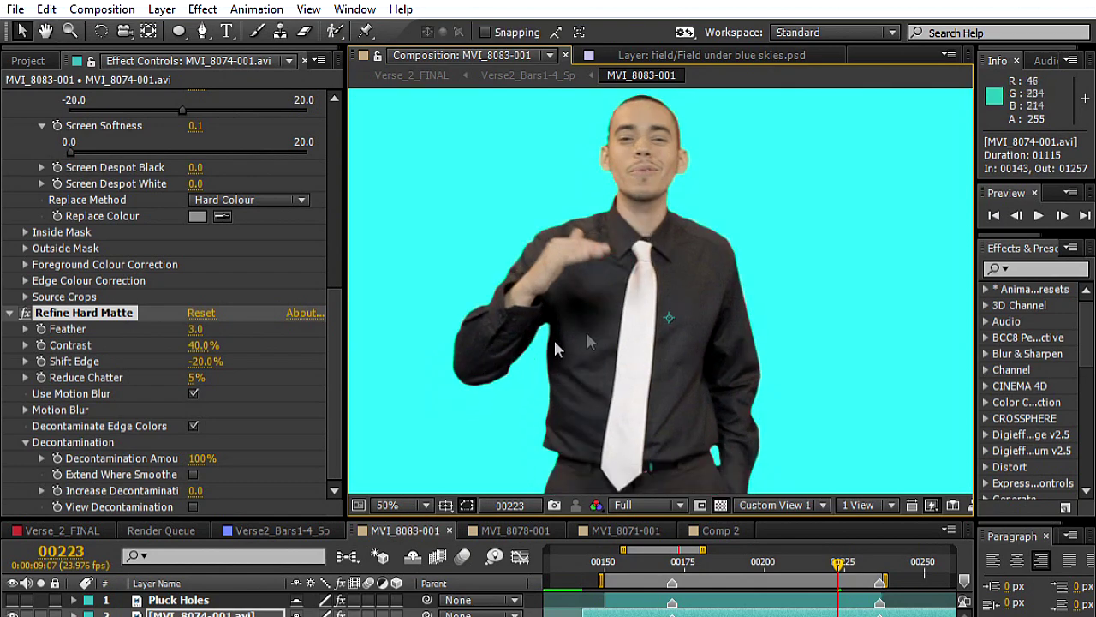
mouse_move(649, 355)
mouse_down()
mouse_move(631, 299)
mouse_move(643, 349)
mouse_up()
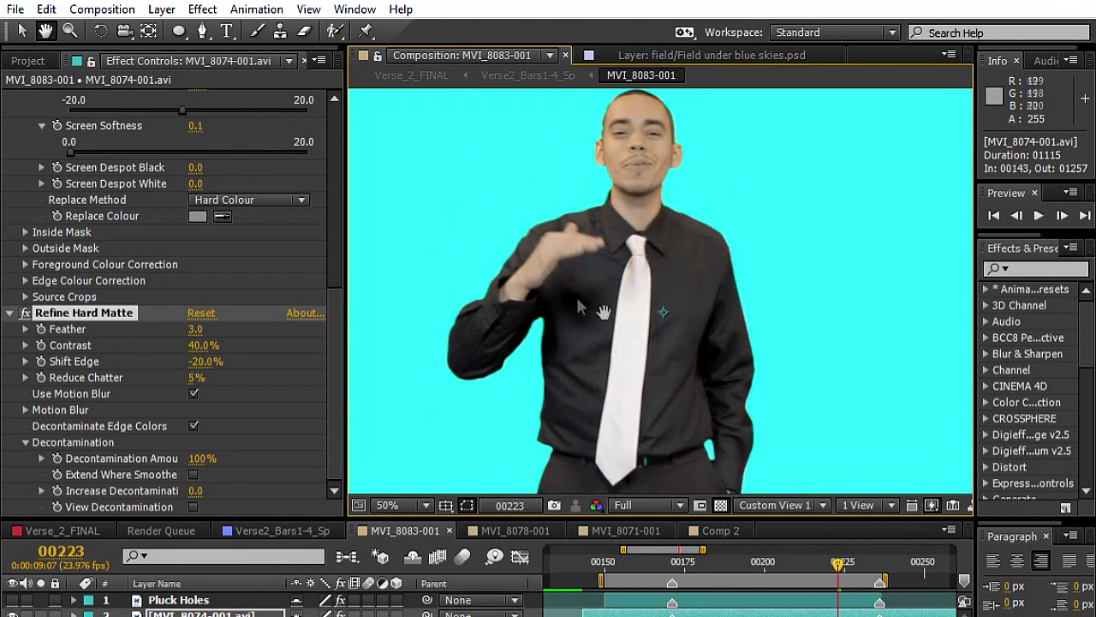
key(v)
click(420, 505)
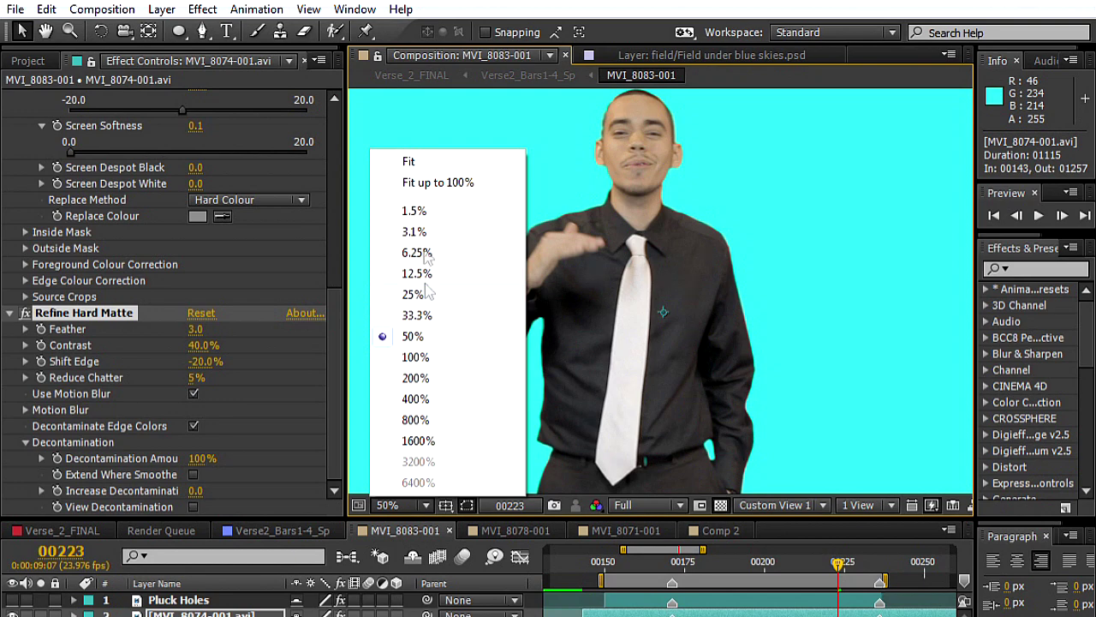
click(432, 182)
Scroll Effect Controls and collapse the Keylight settings.
drag(337, 304, 310, 103)
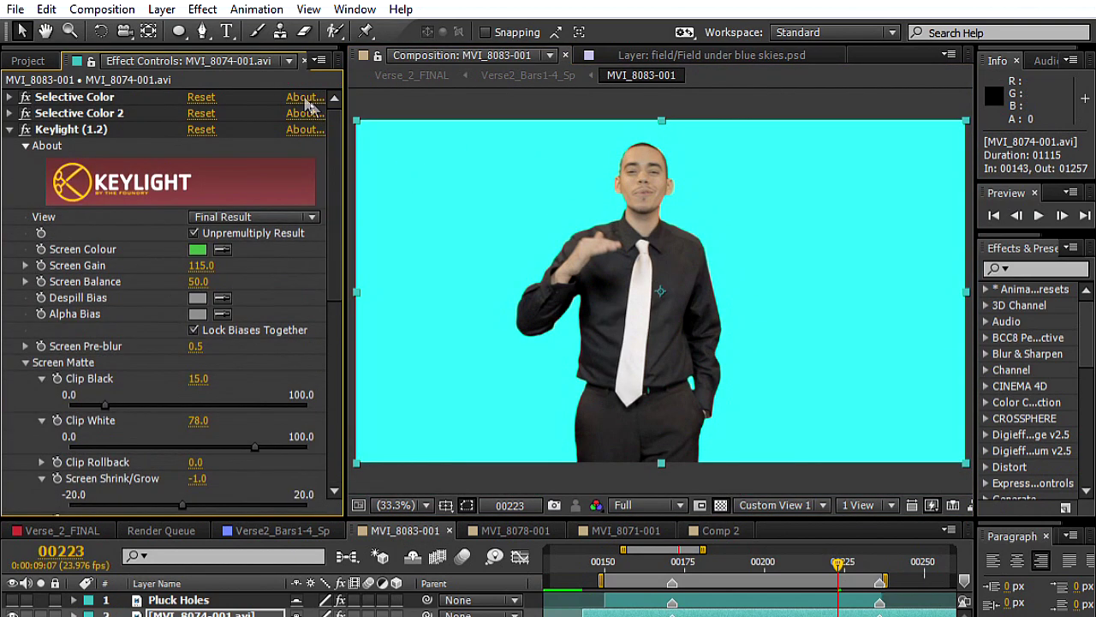
click(10, 129)
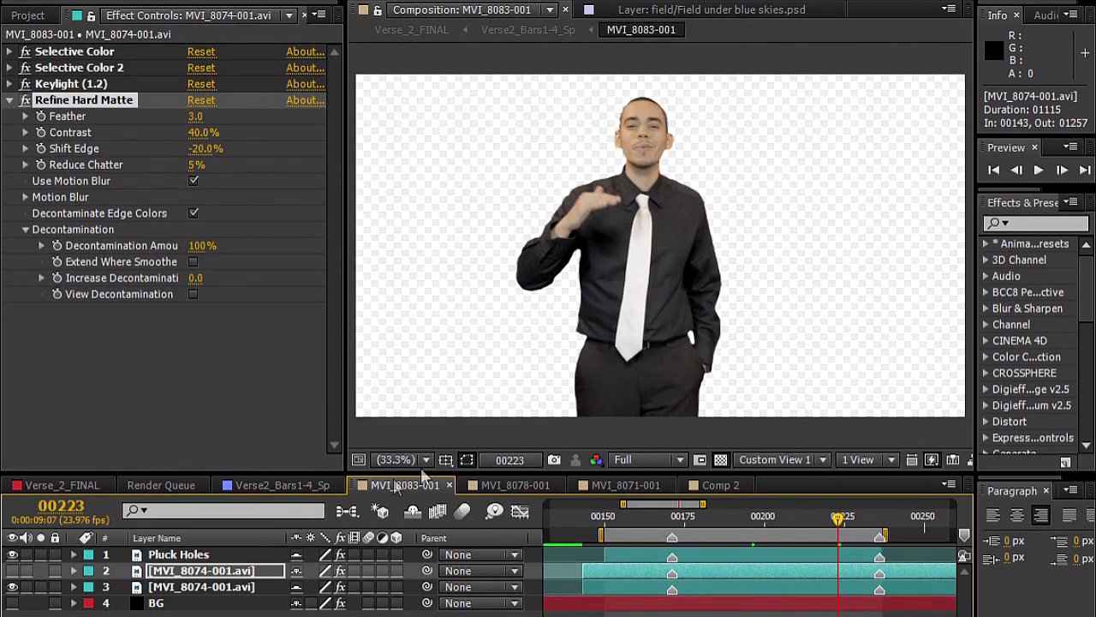
Scrub through the MVI_8078-001 and MVI_8071-001 comps, then switch to Verse2_Bars1-4_Sp.
click(735, 566)
drag(738, 524, 771, 519)
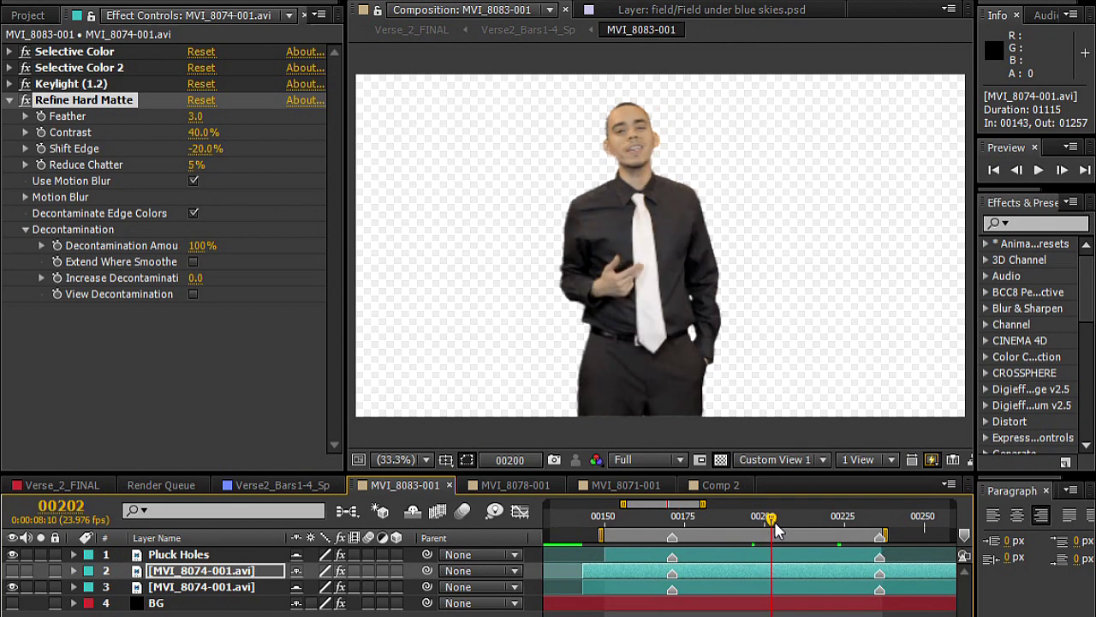
click(526, 484)
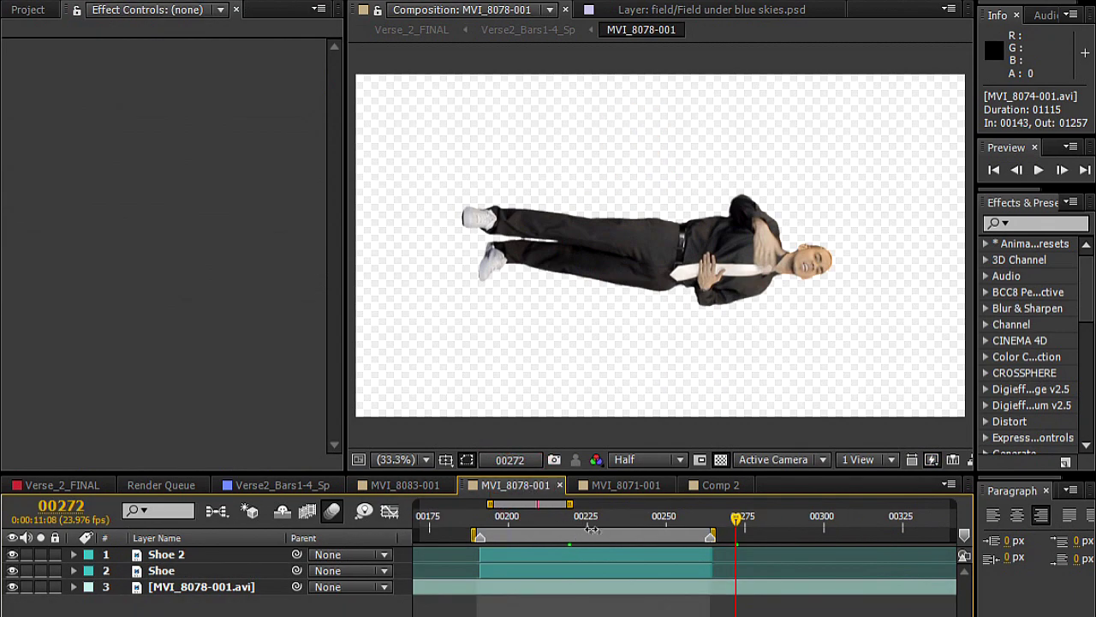
drag(588, 518, 609, 516)
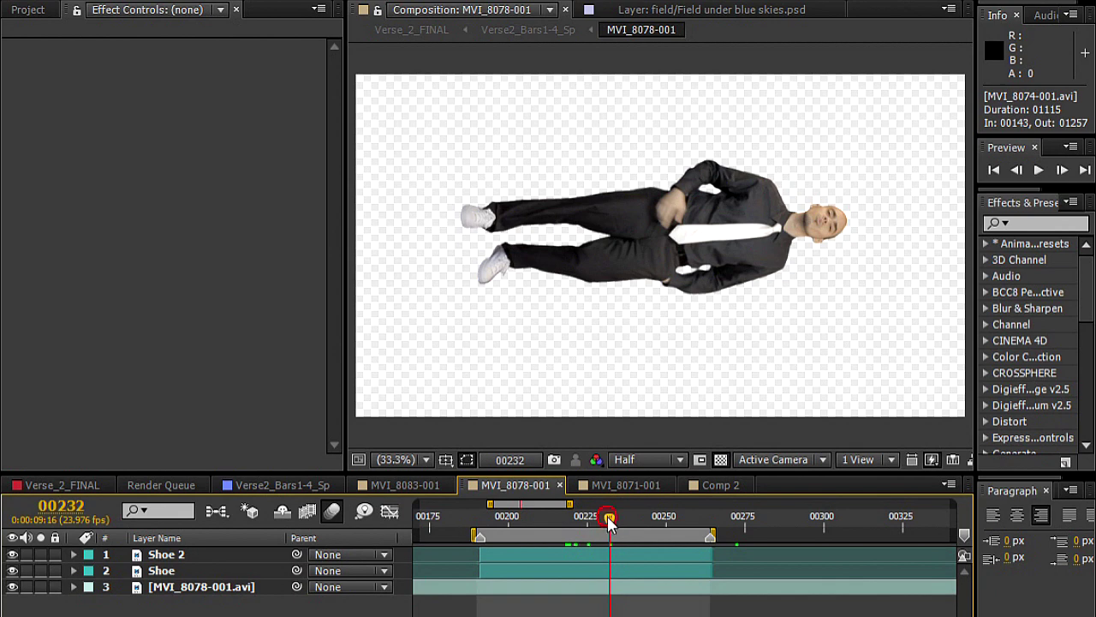
drag(609, 518, 648, 524)
click(623, 484)
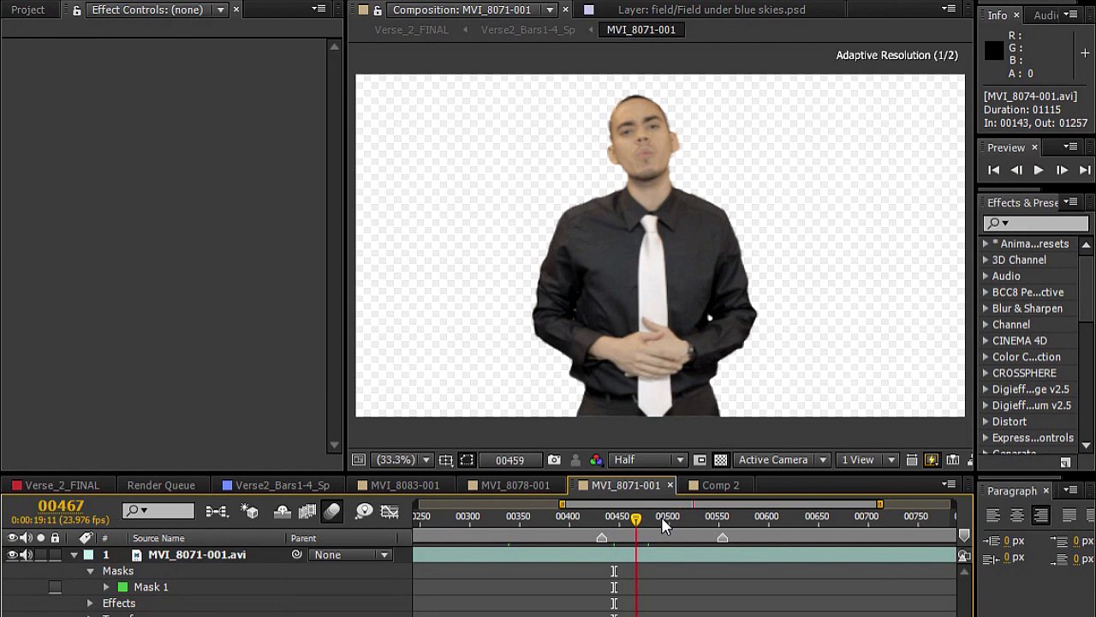
click(308, 486)
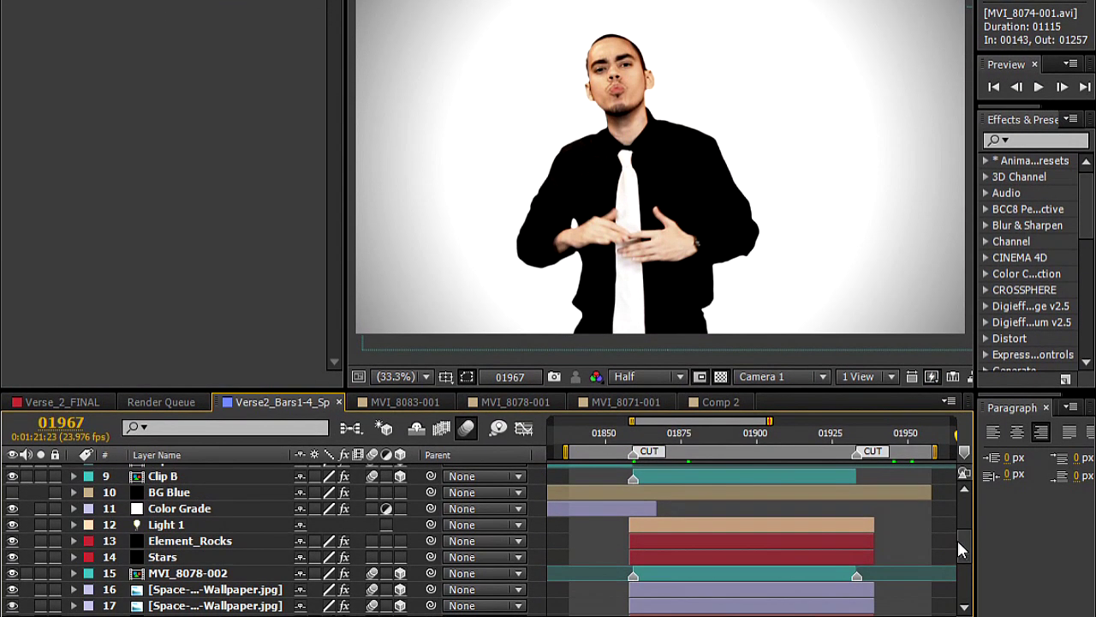
Solo Clips C, A and B, show a black background and reveal their Position.
drag(963, 615, 962, 599)
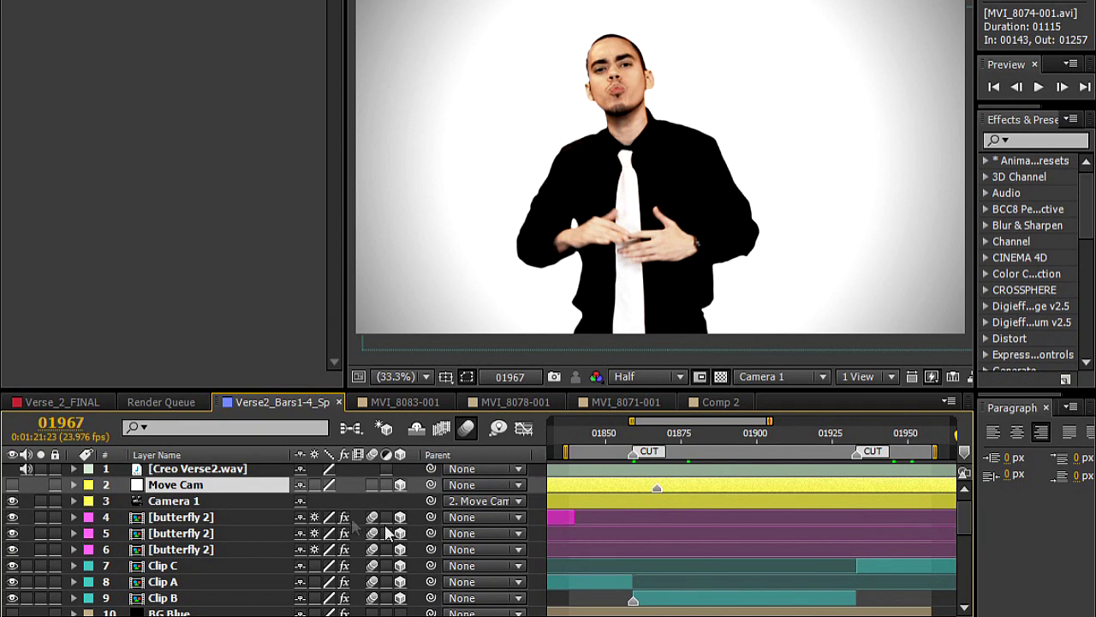
scroll(962, 514, down, 3)
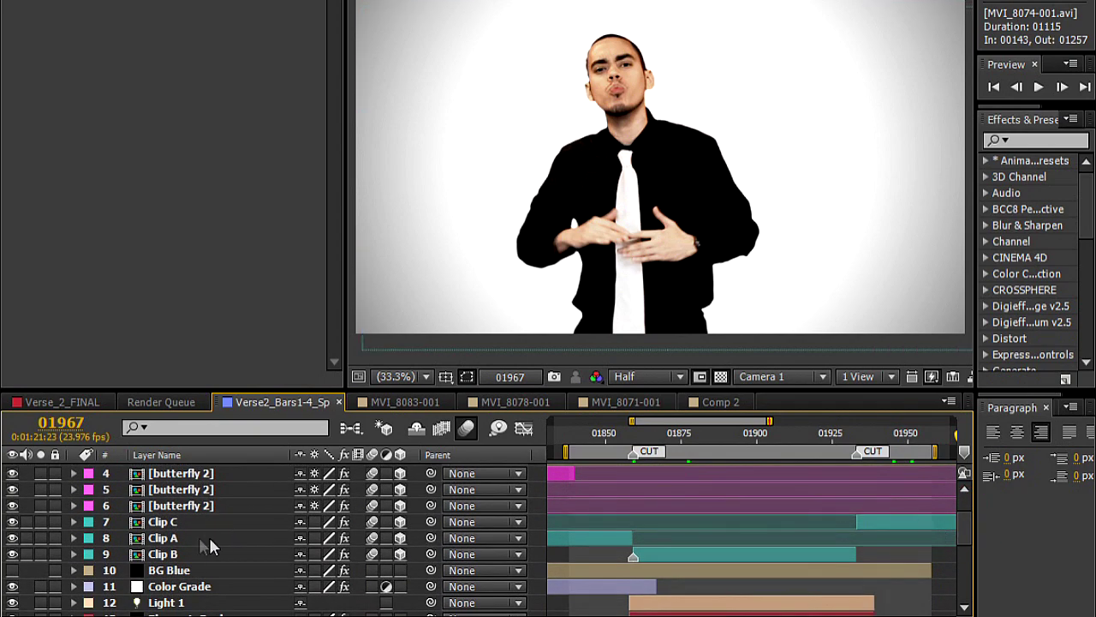
click(163, 522)
shift+click(159, 554)
drag(41, 521, 41, 555)
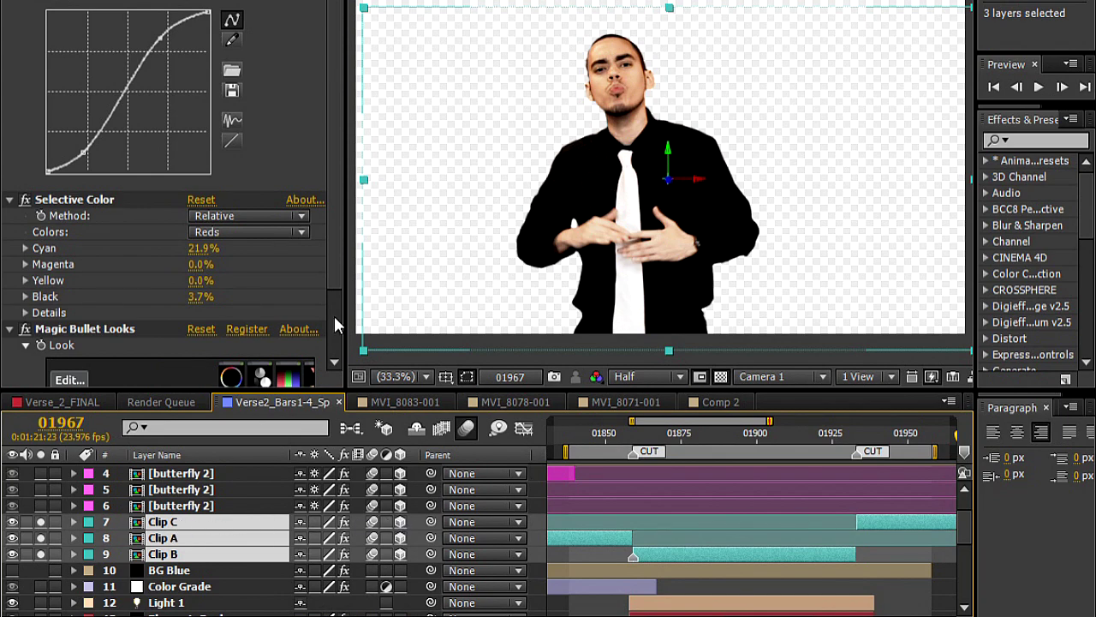
click(720, 376)
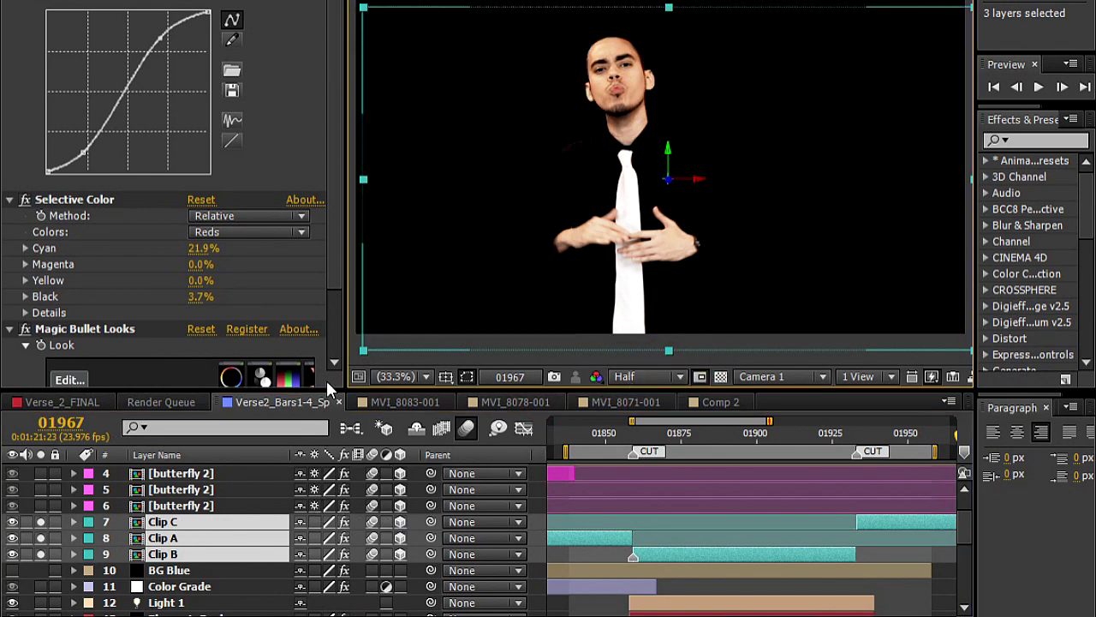
key(p)
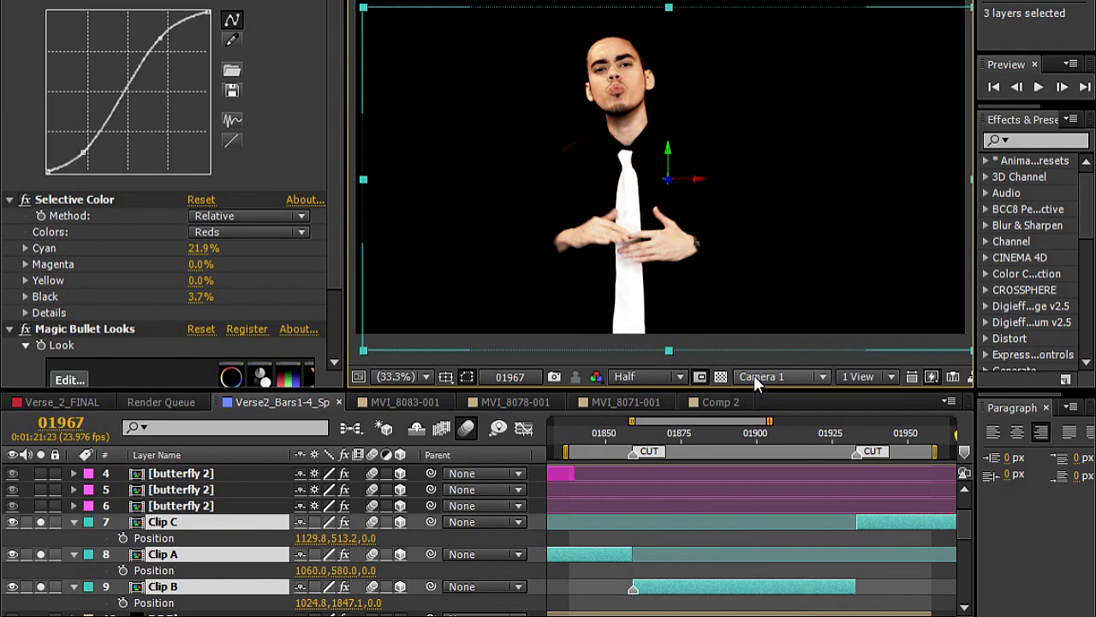
Switch to the Top 3D view, select Clip A and check frames 01853, 01900 and 01948.
drag(963, 525, 963, 512)
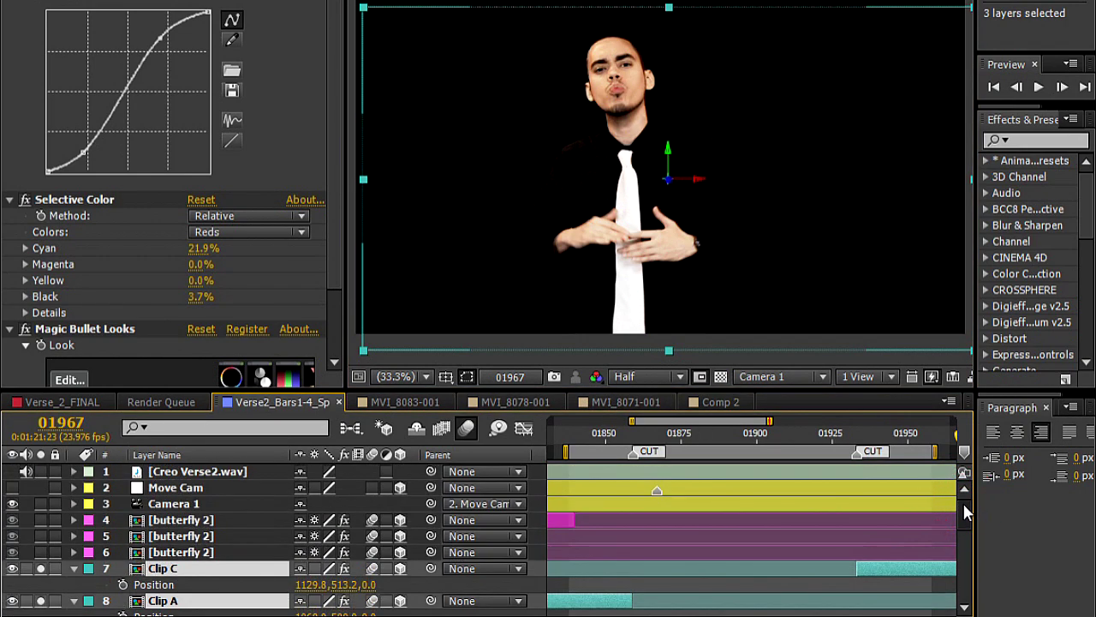
scroll(964, 512, down, 2)
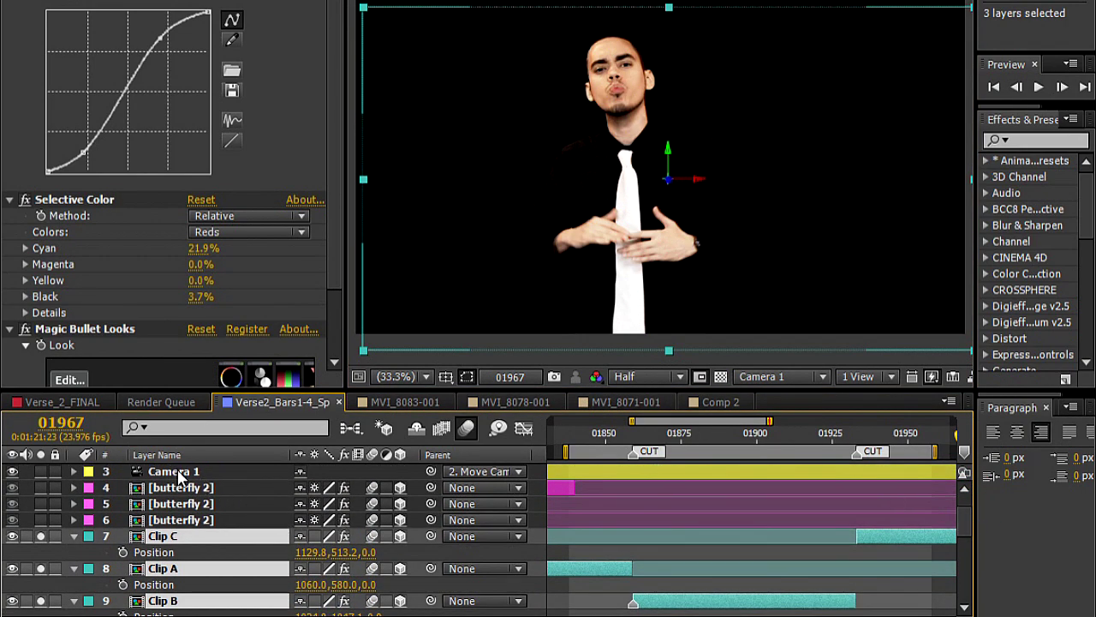
scroll(964, 522, down, 4)
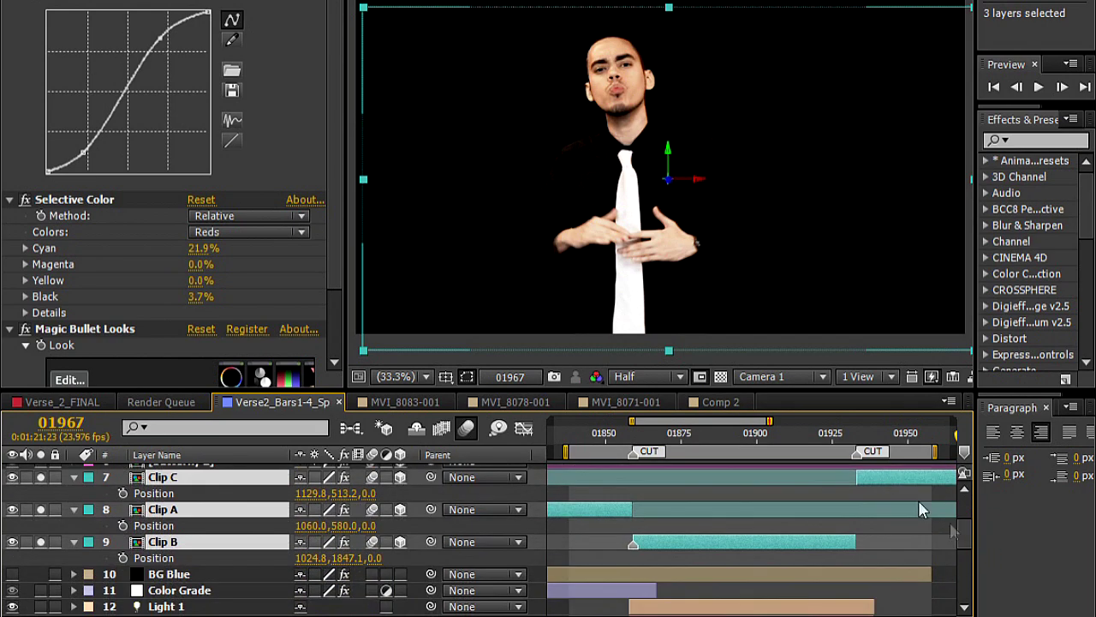
click(764, 378)
click(775, 221)
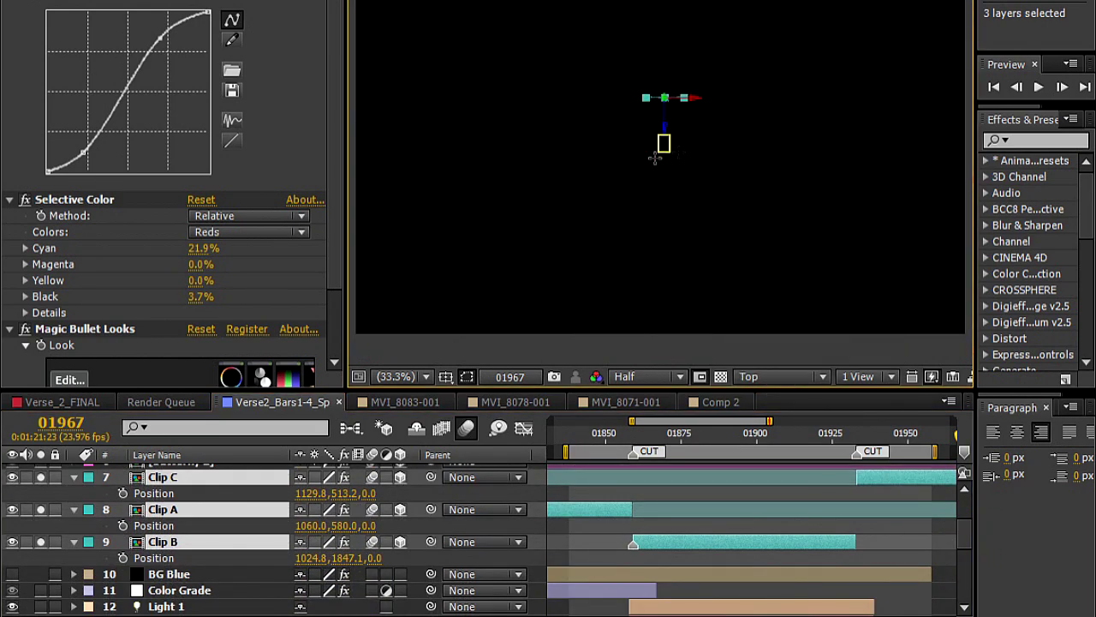
click(374, 529)
click(175, 511)
click(613, 434)
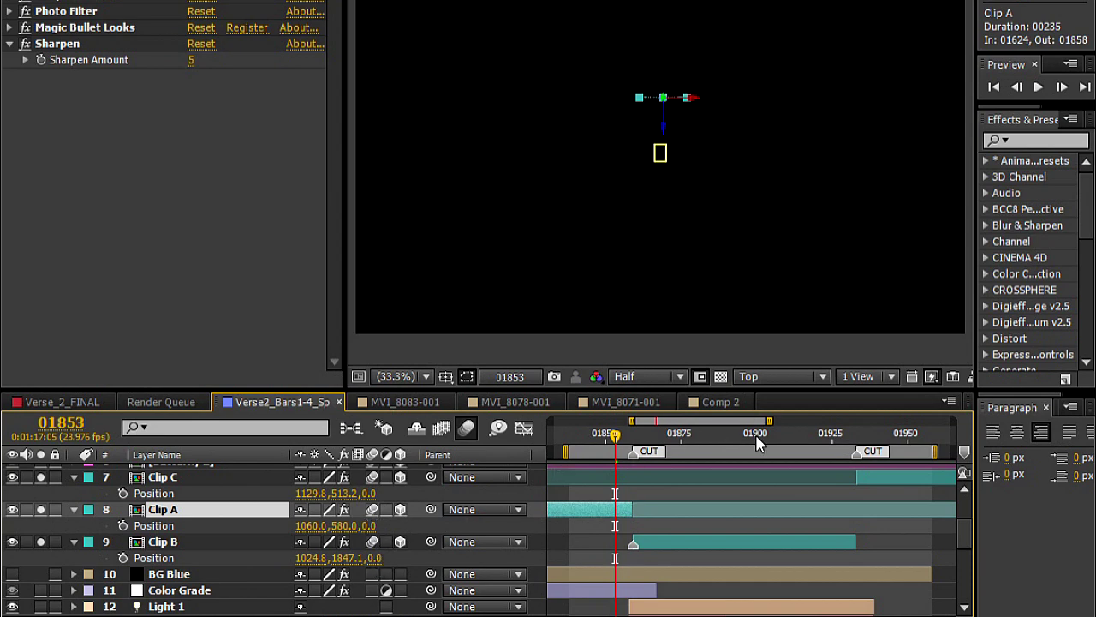
click(757, 435)
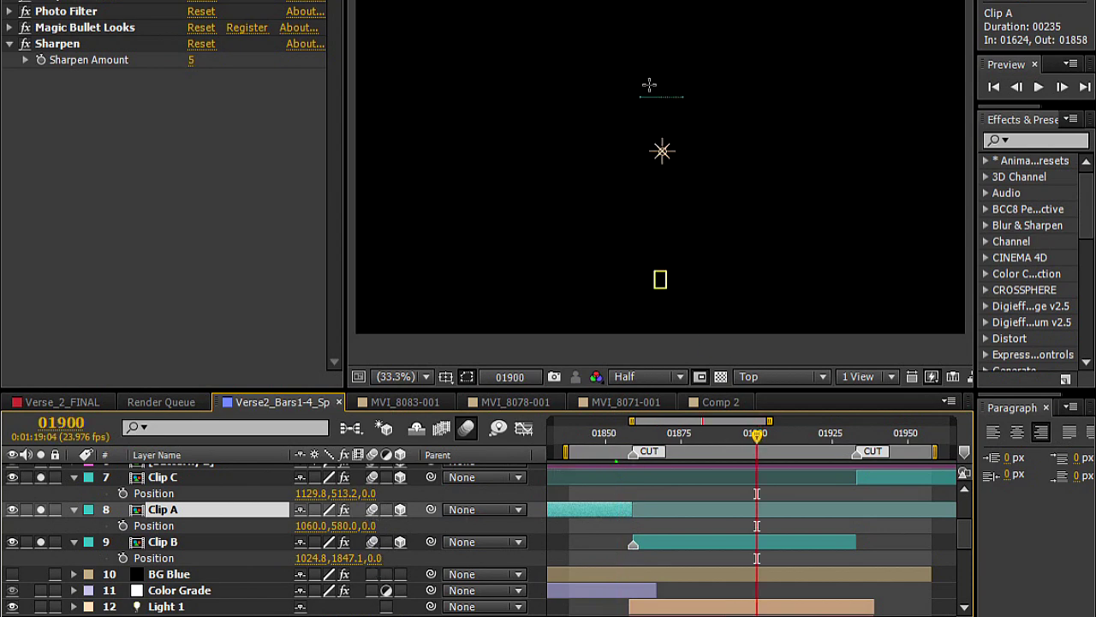
click(902, 430)
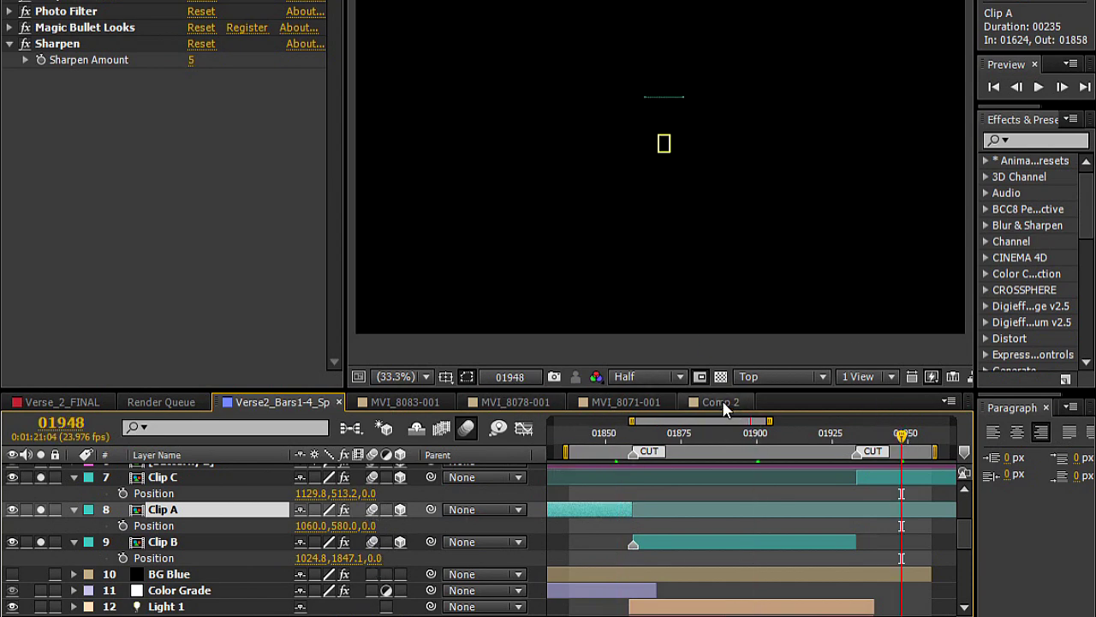
Select Clips C, A and B and reveal their Scale values.
ctrl+click(163, 477)
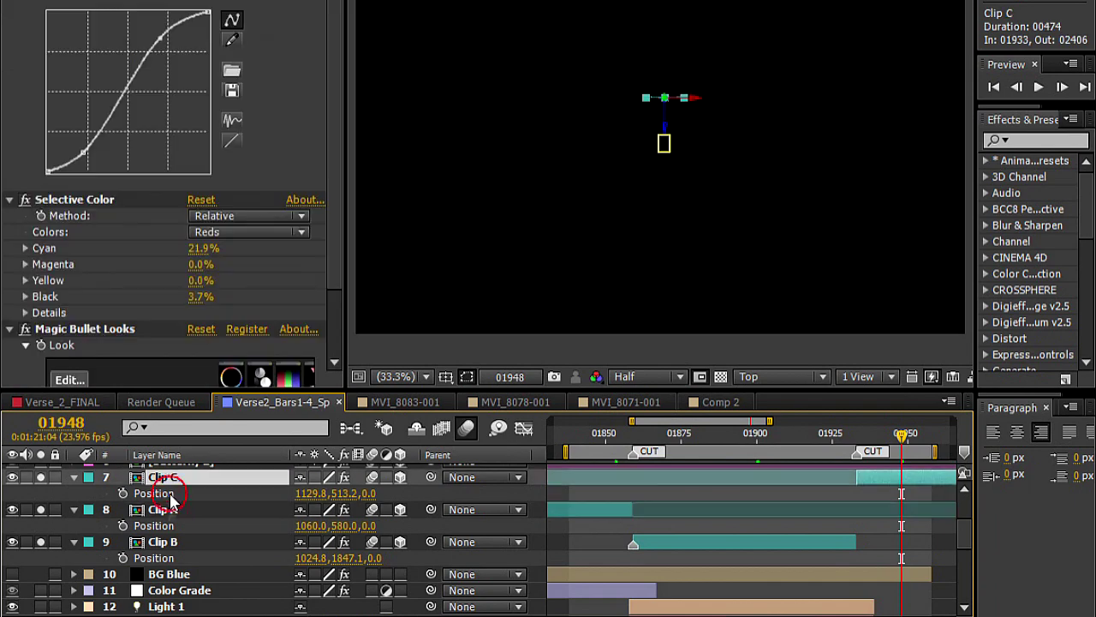
ctrl+click(167, 542)
key(s)
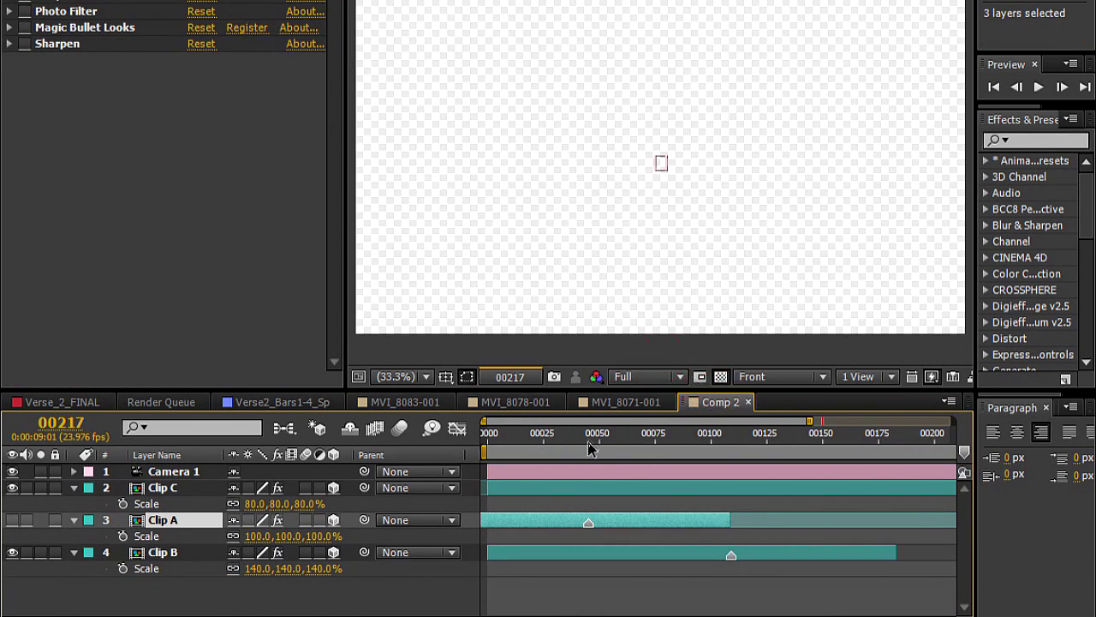
In Comp 2, toggle Clips A, B and C on and off to compare sizes, then return.
click(593, 437)
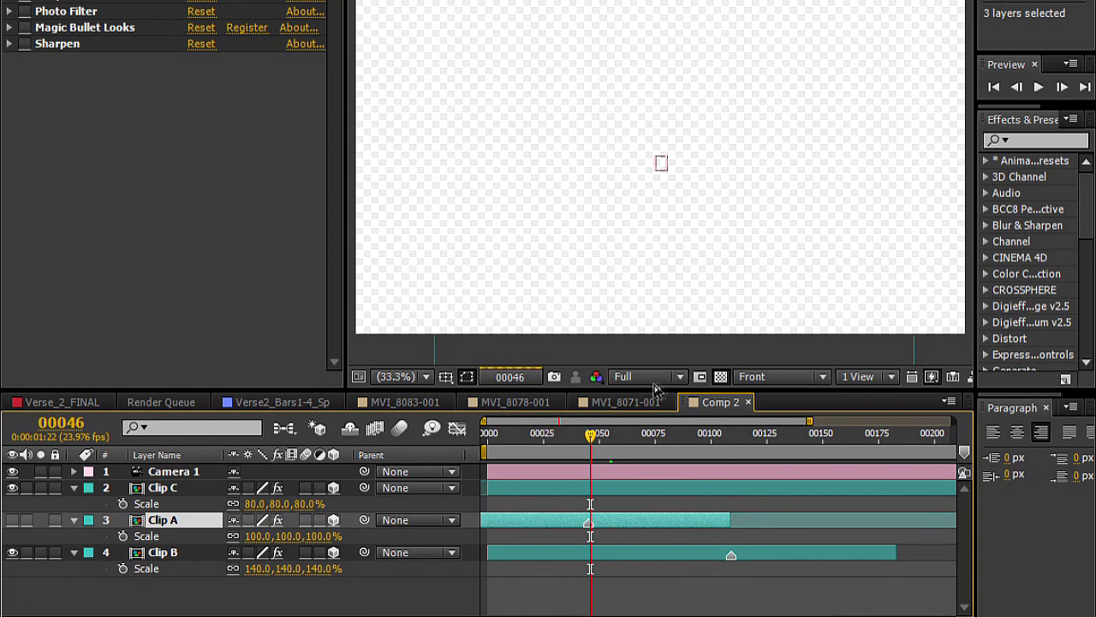
click(12, 487)
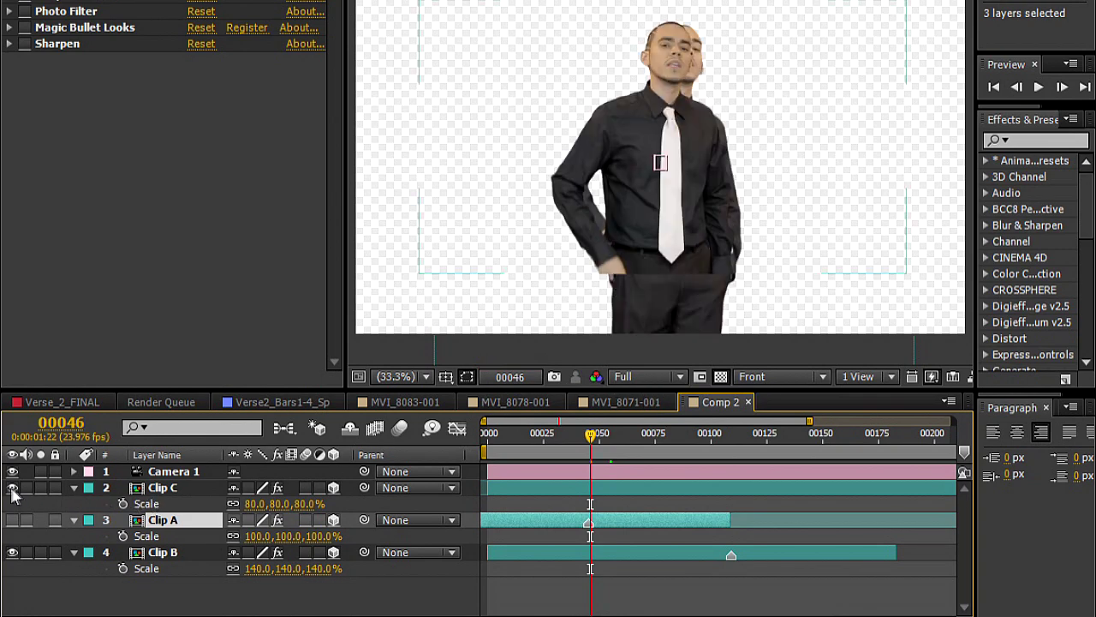
click(12, 520)
click(12, 553)
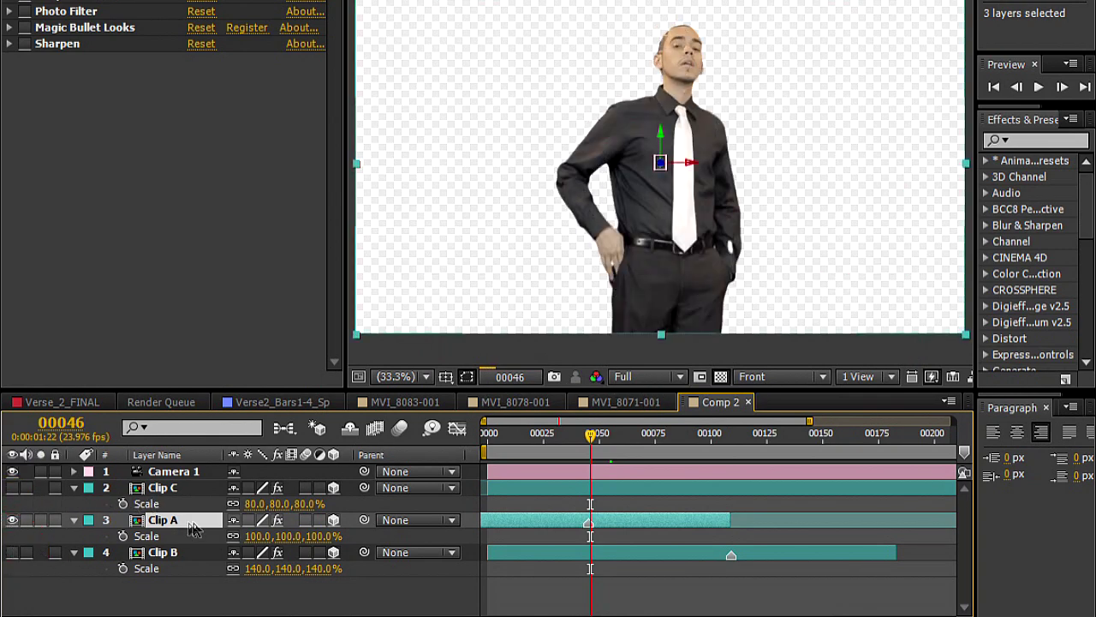
click(171, 520)
click(12, 553)
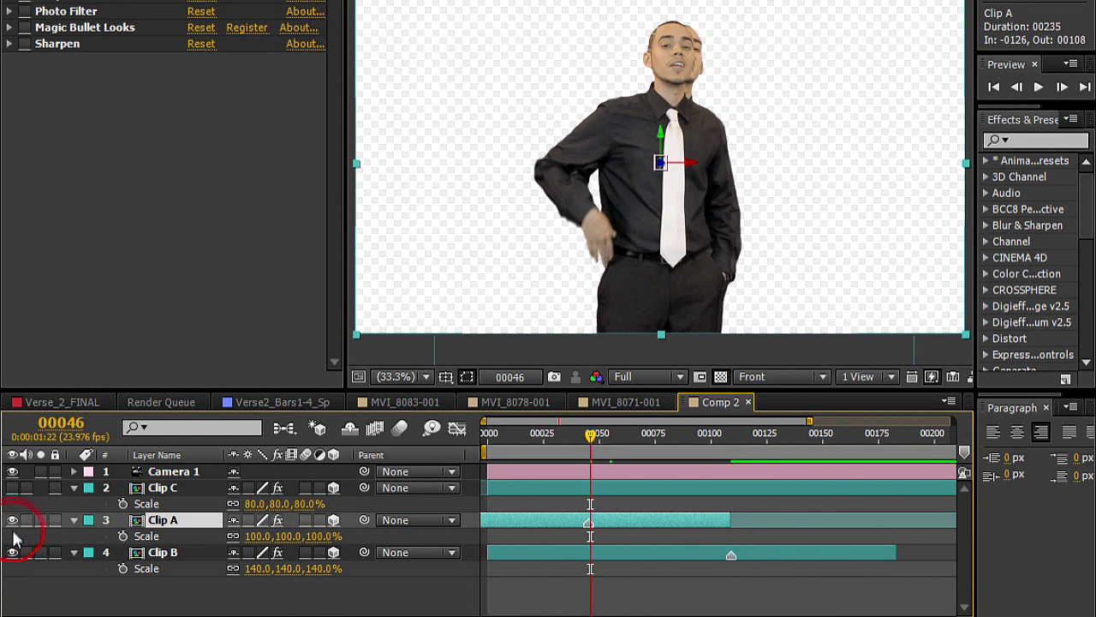
click(12, 520)
click(12, 520)
click(12, 520)
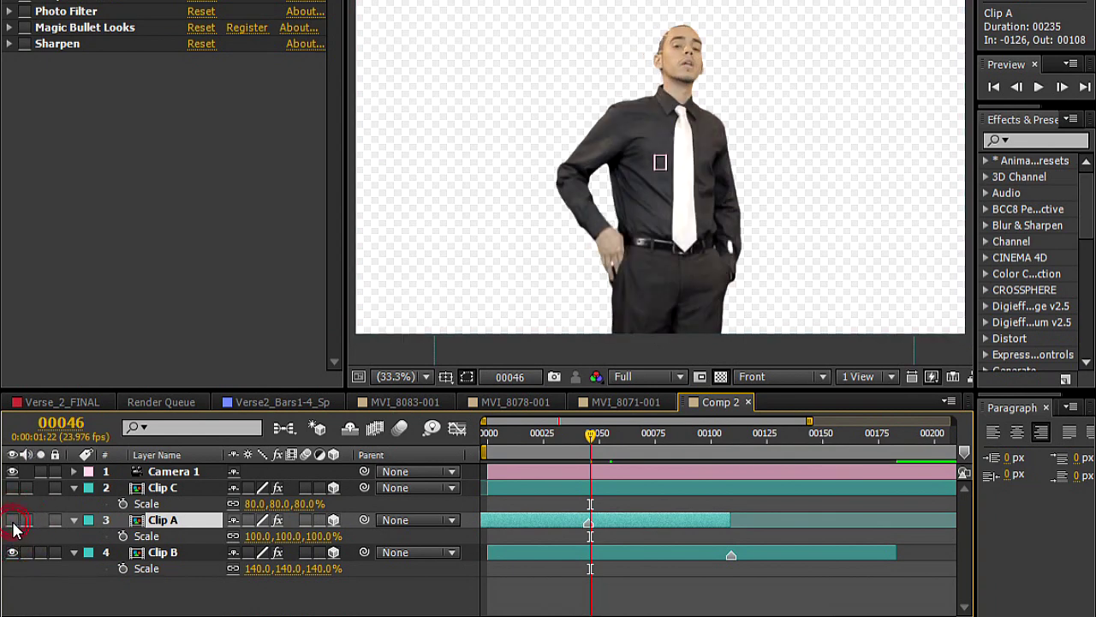
click(12, 488)
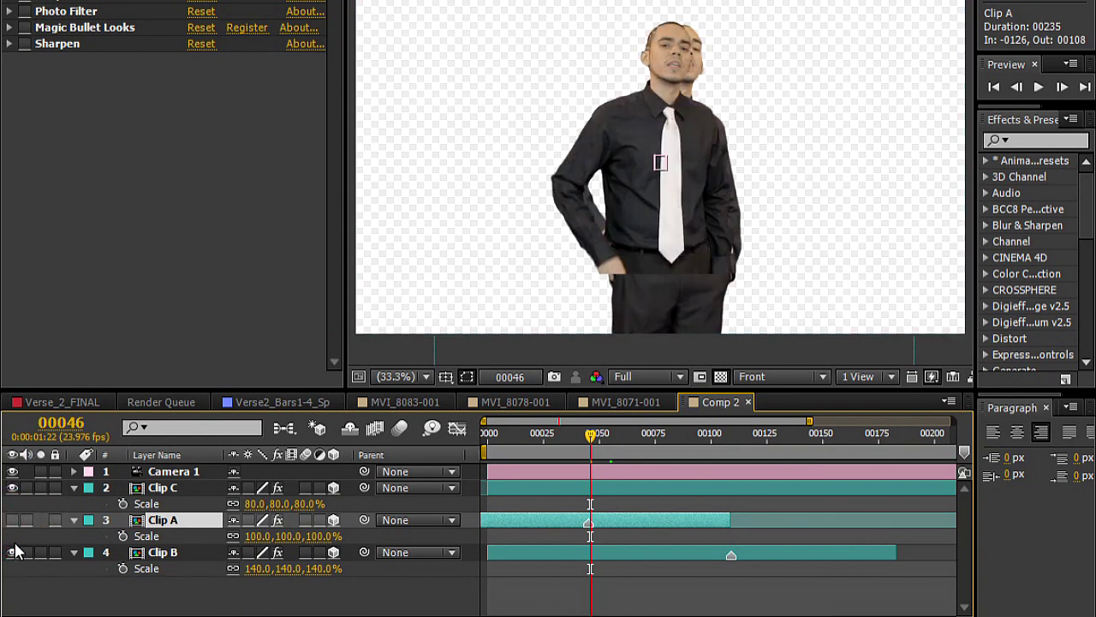
click(12, 487)
click(12, 488)
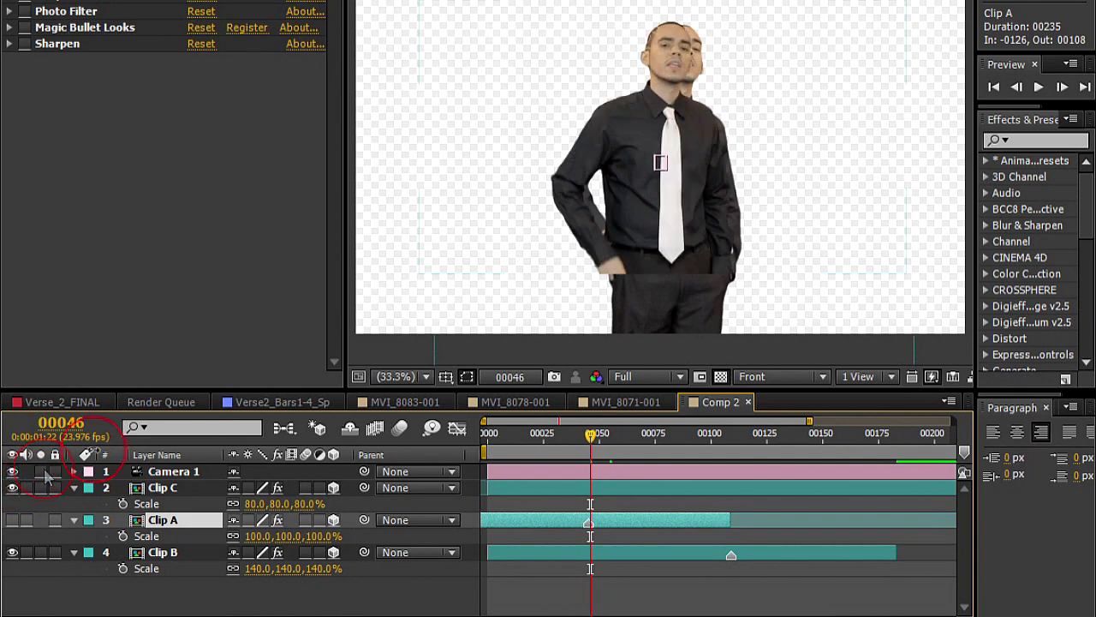
click(323, 406)
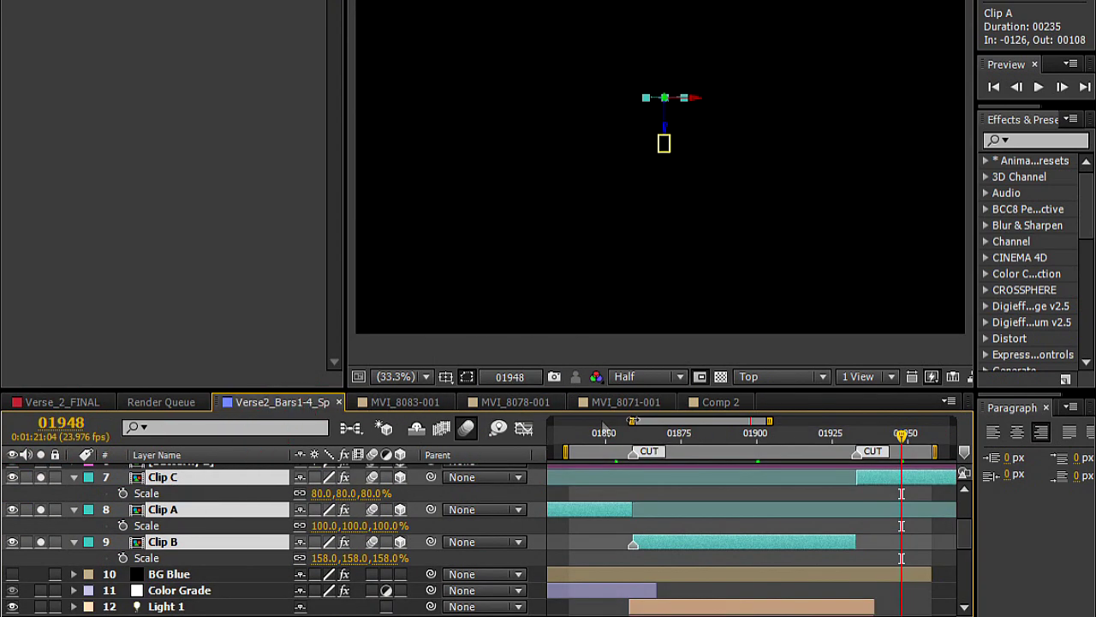
Switch to the Front 3D view with the transparency grid on.
click(759, 377)
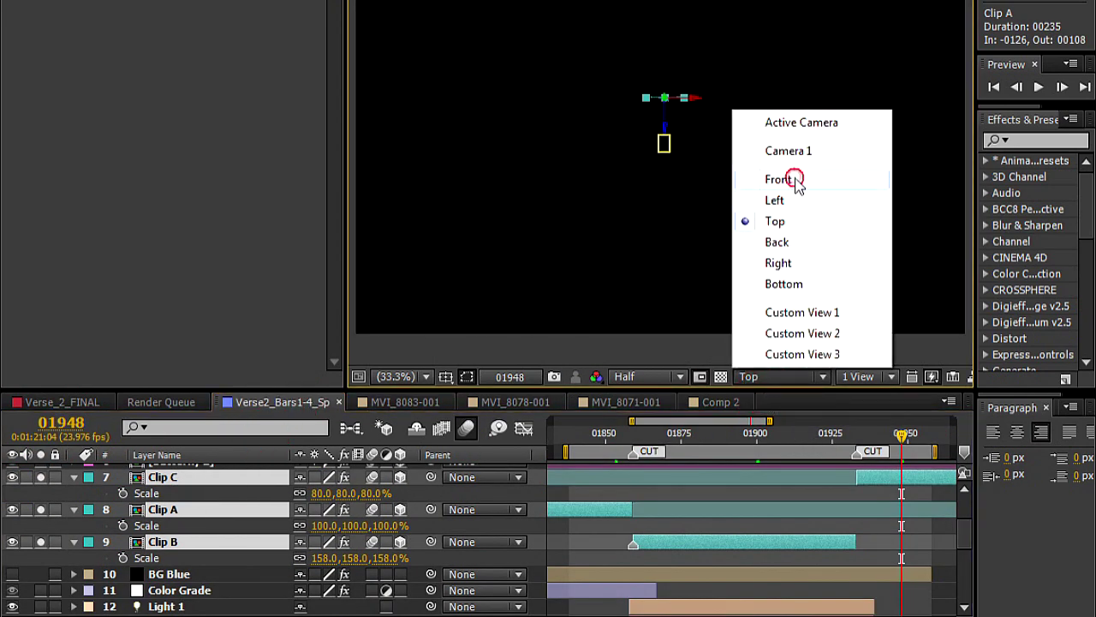
click(786, 110)
click(722, 377)
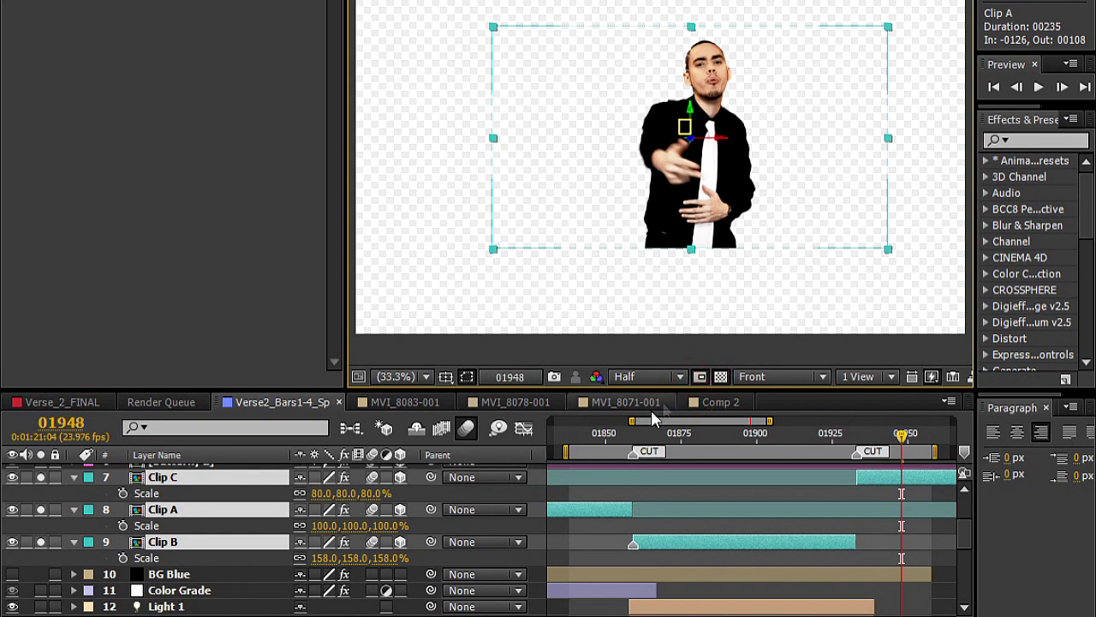
Jump between frames 01847 and 01945 to review the cuts between clips.
drag(610, 432, 618, 439)
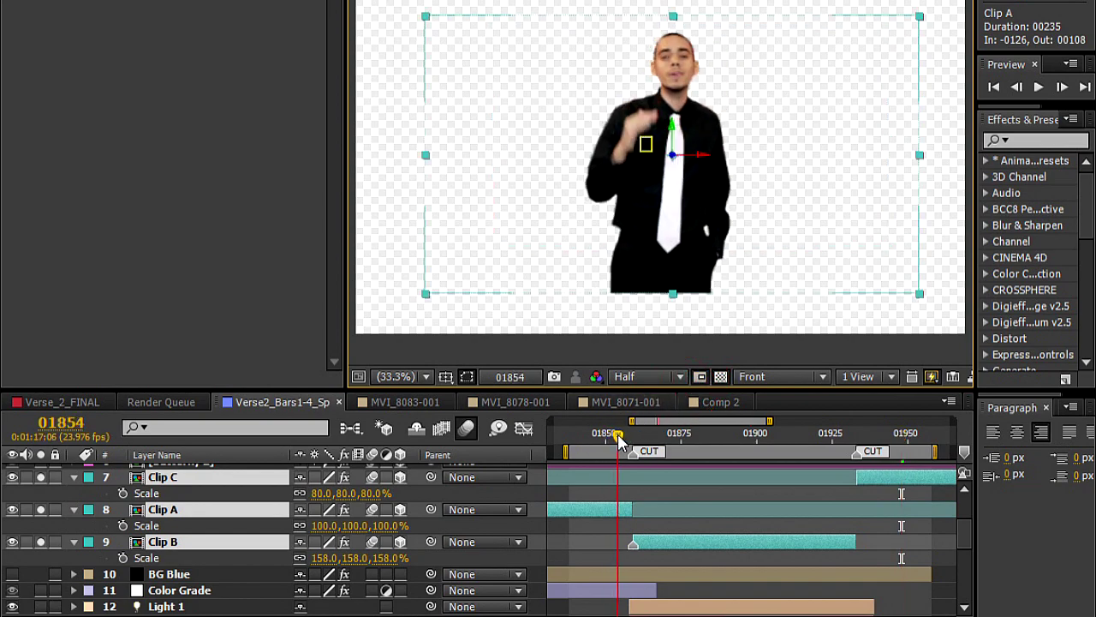
click(723, 433)
click(887, 434)
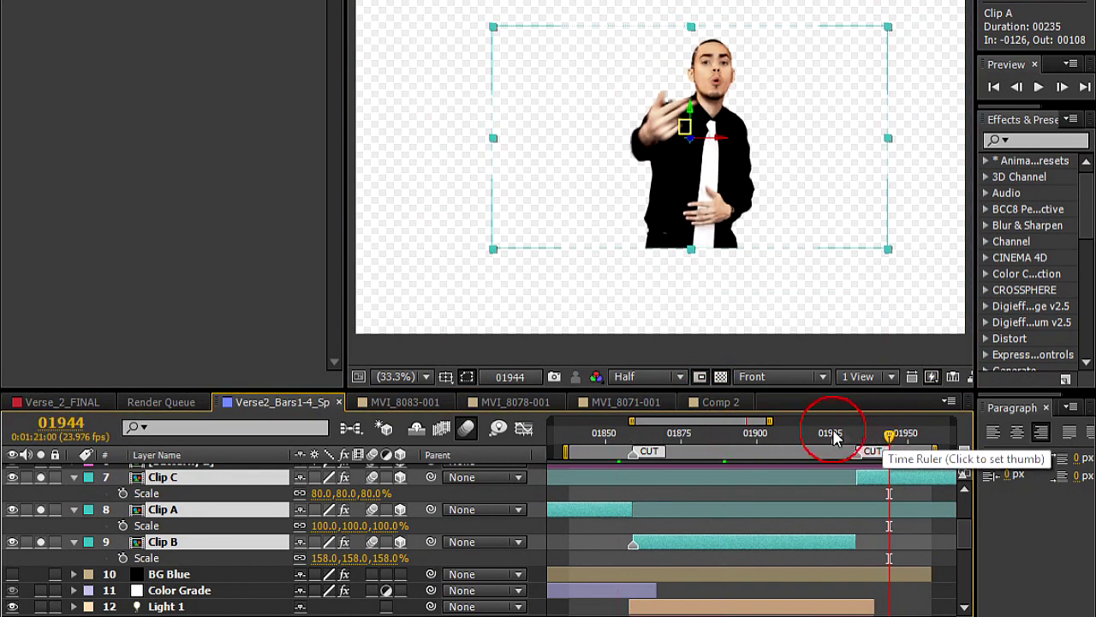
click(809, 434)
click(596, 434)
click(672, 435)
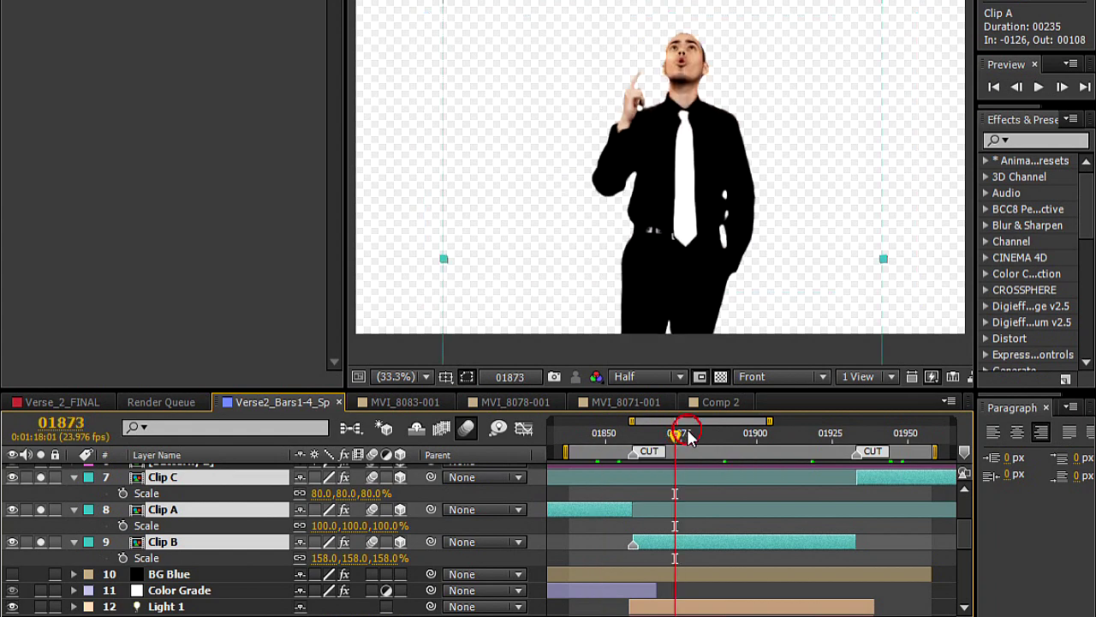
click(890, 435)
click(611, 437)
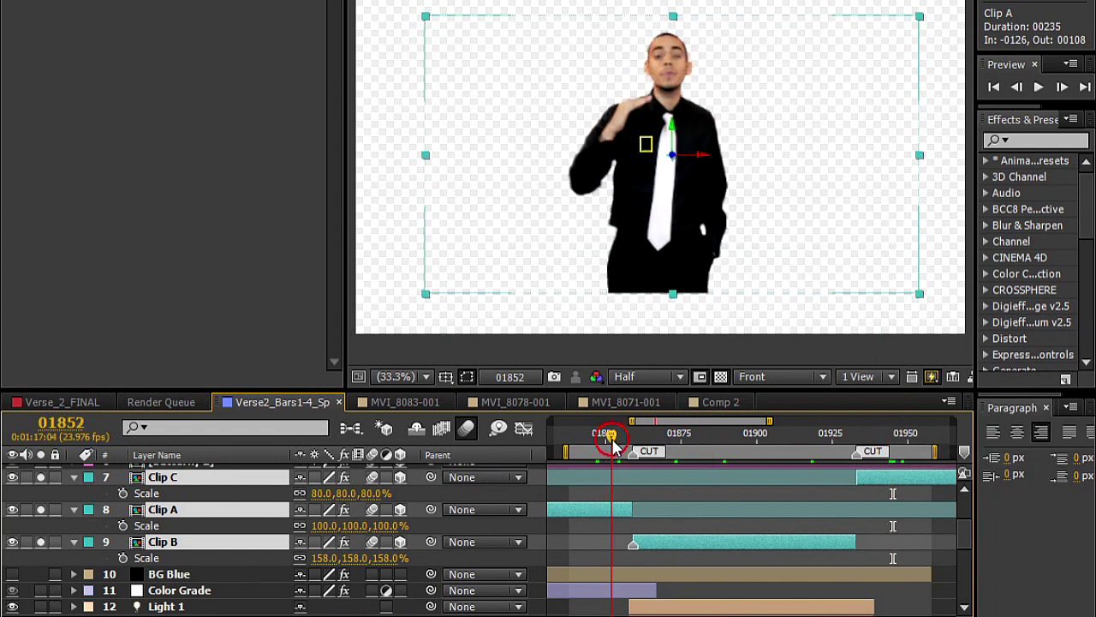
click(723, 434)
click(887, 434)
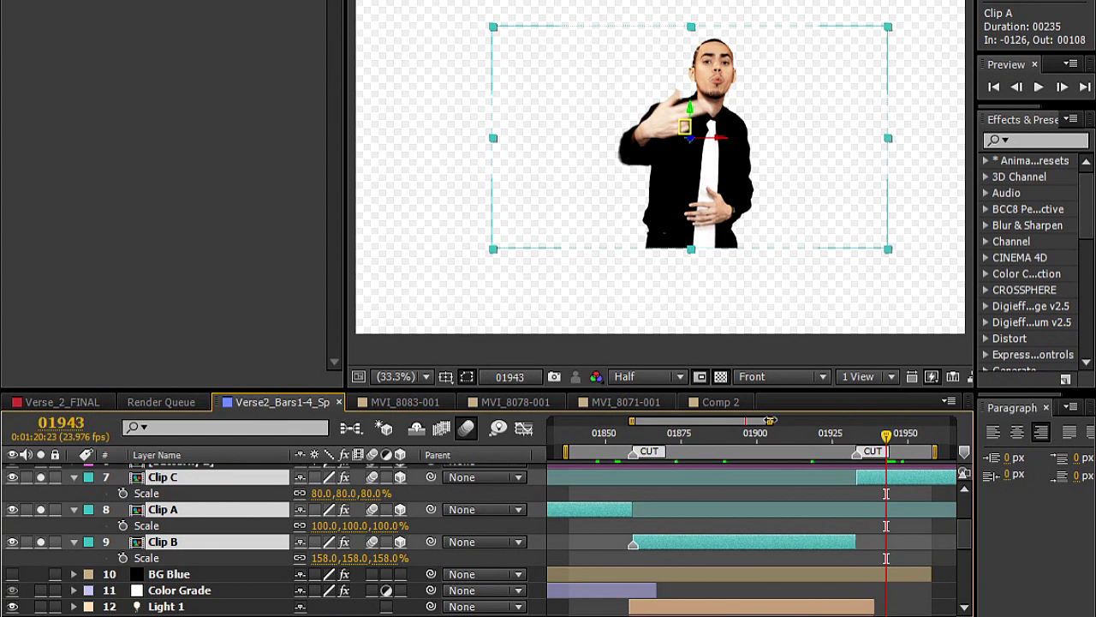
drag(770, 420, 724, 421)
drag(655, 434, 660, 435)
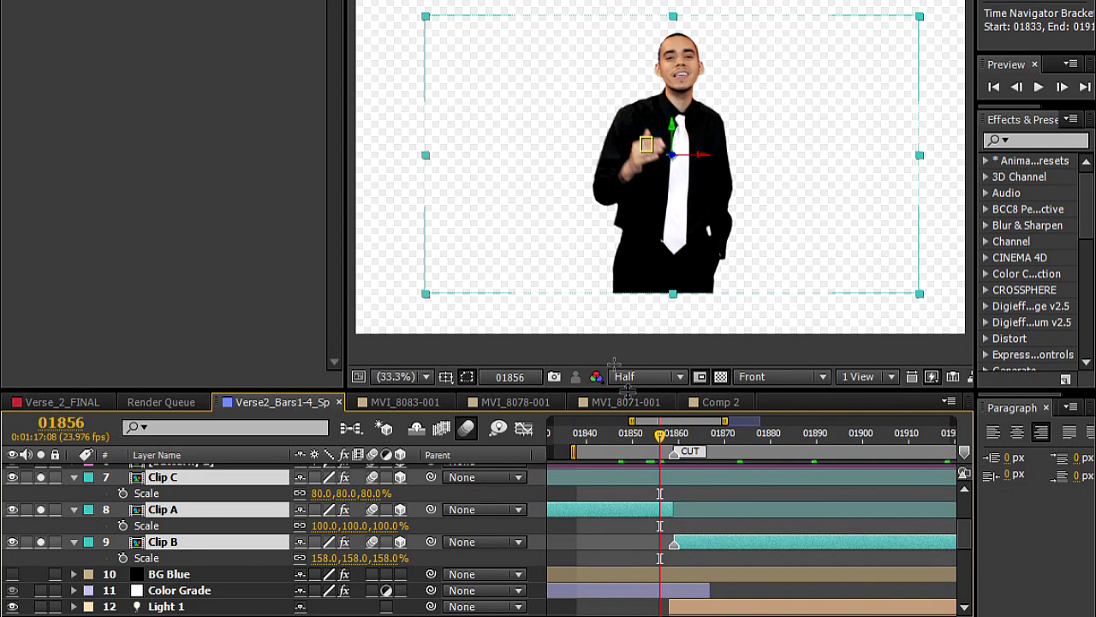
drag(724, 422, 761, 422)
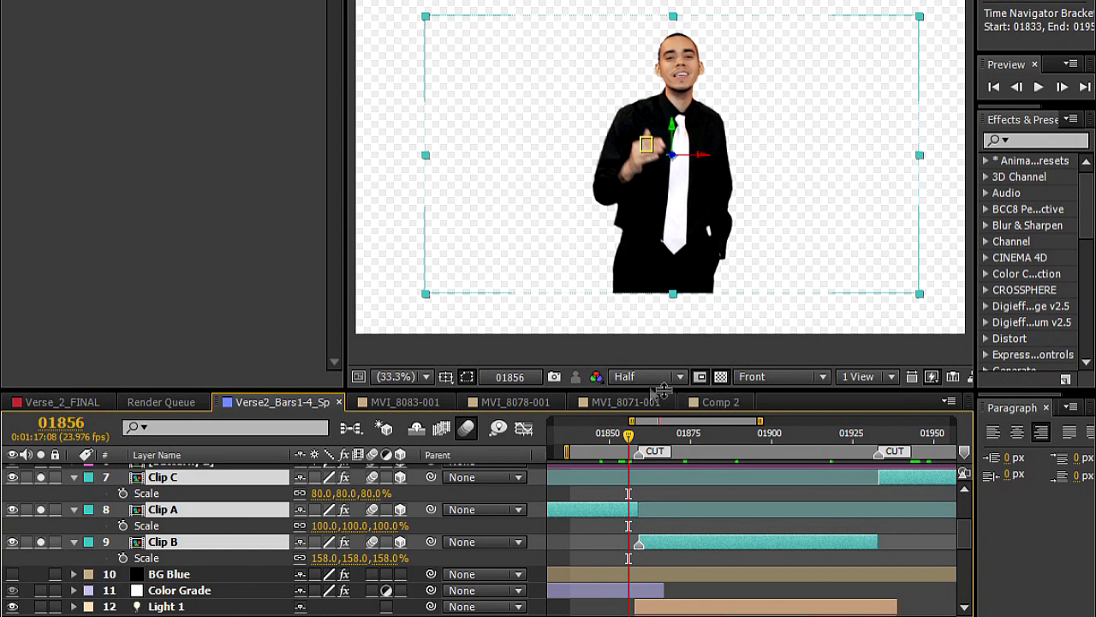
drag(759, 421, 716, 420)
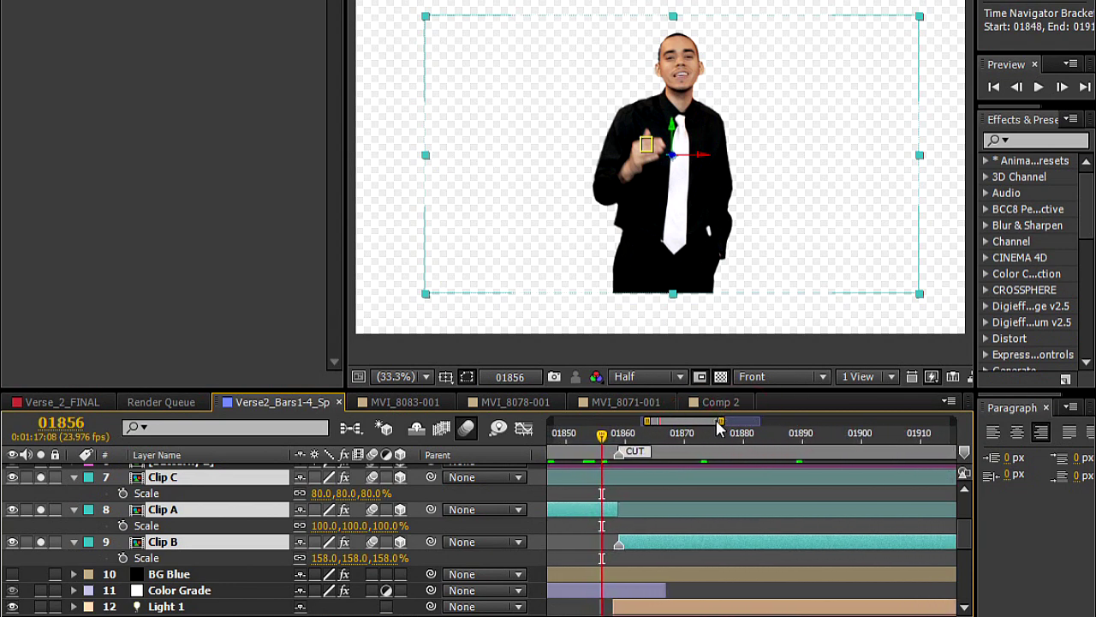
click(614, 434)
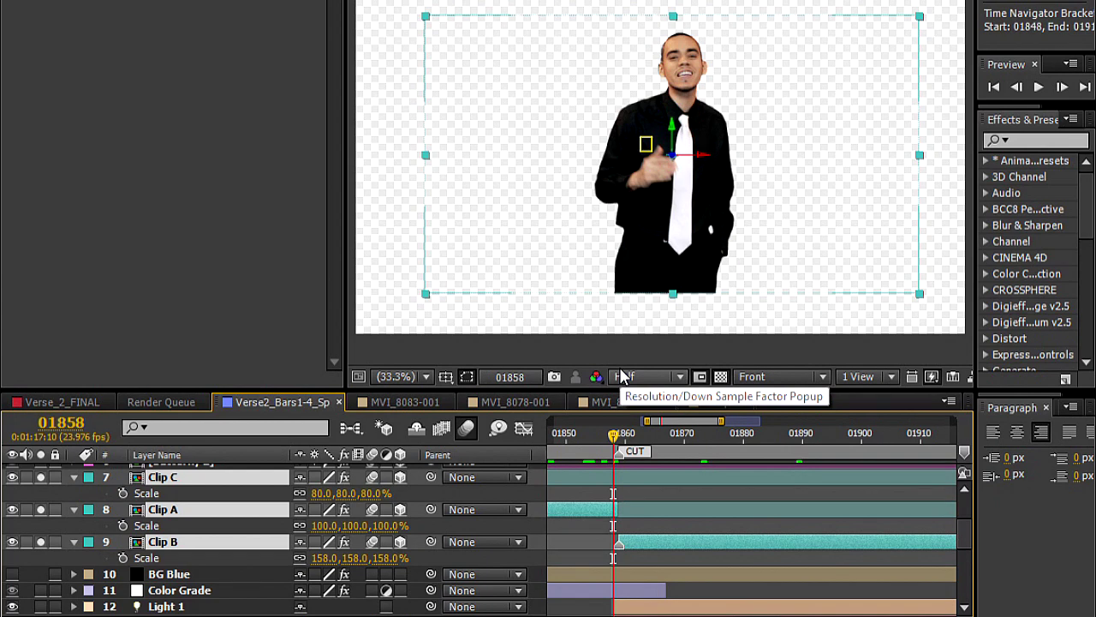
key(F2)
key(Page_Down)
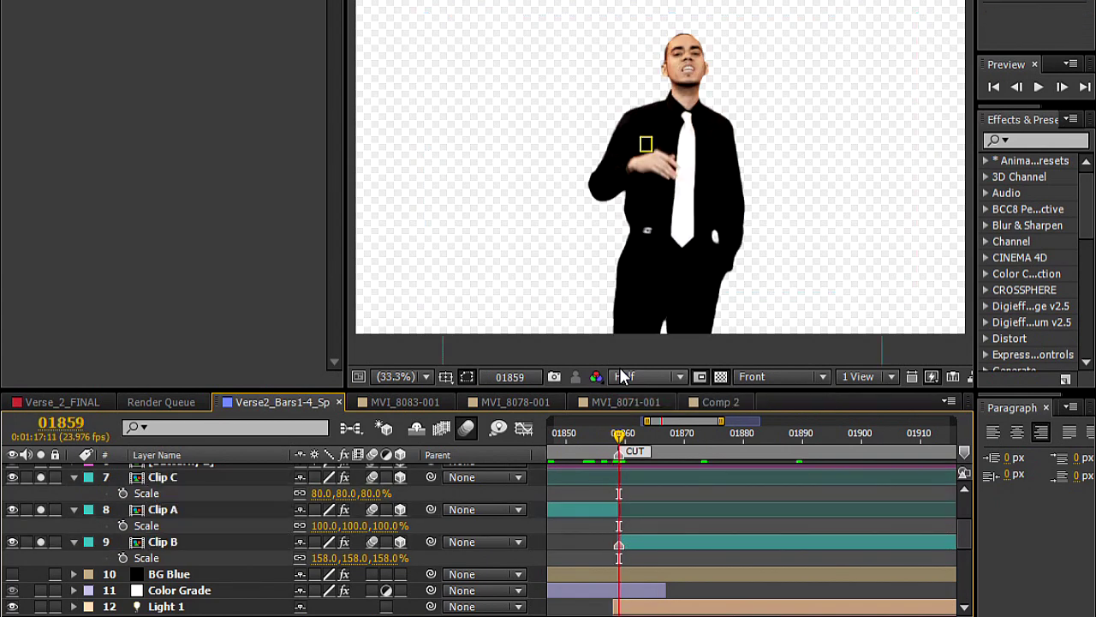
key(Page_Up)
key(Page_Down)
key(Page_Up)
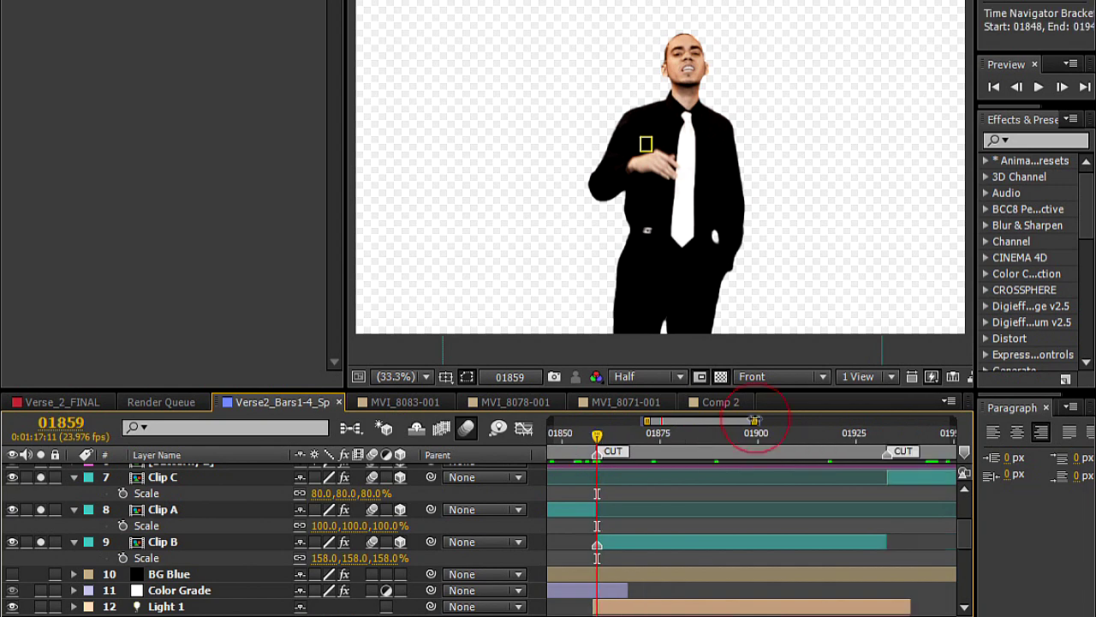
drag(759, 436, 731, 432)
click(724, 435)
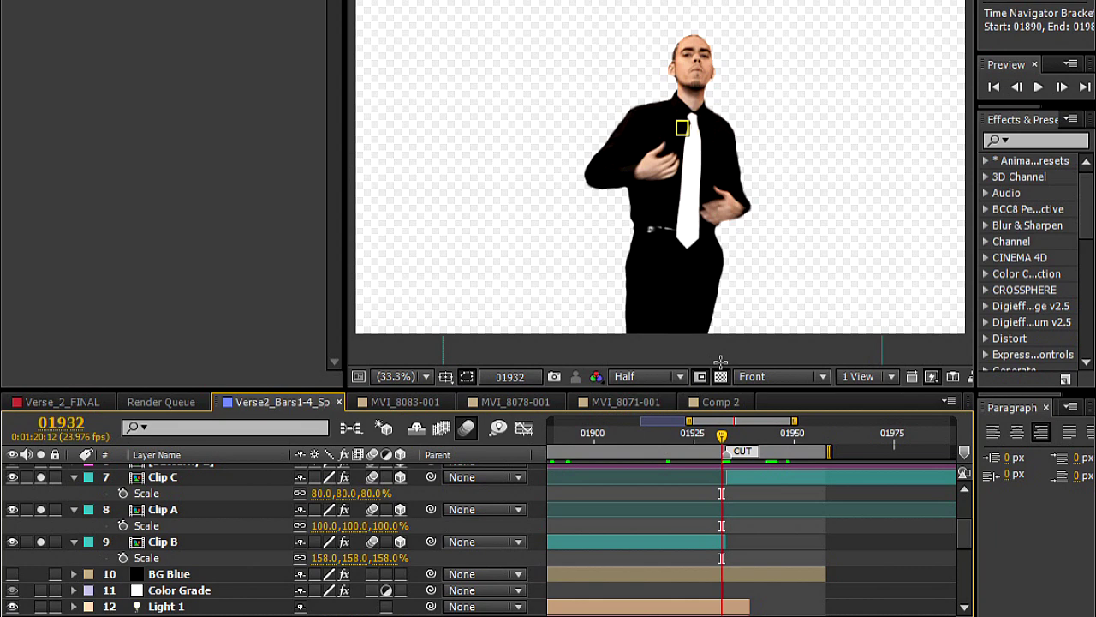
key(Page_Down)
key(Page_Up)
key(Page_Down)
key(Page_Up)
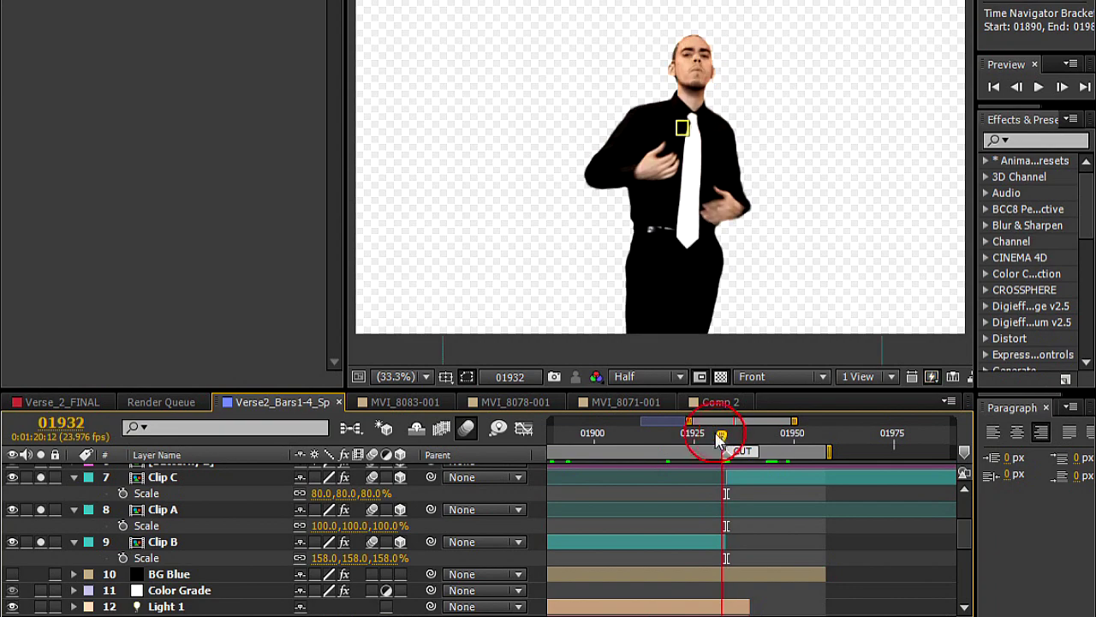
key(minus)
key(minus)
key(minus)
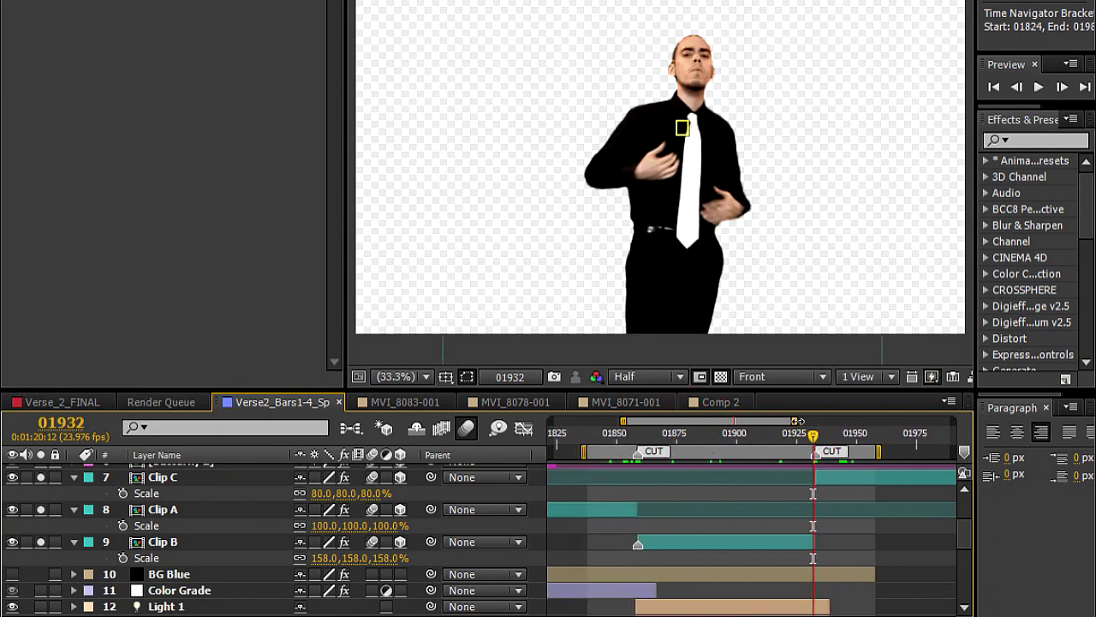
drag(796, 420, 801, 420)
drag(964, 537, 966, 502)
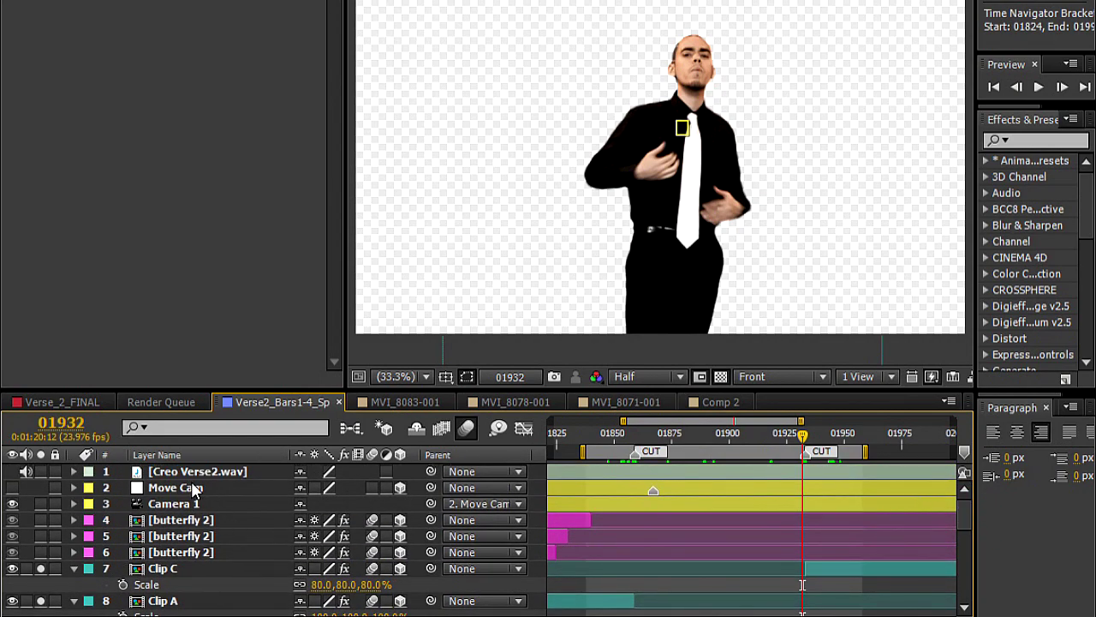
Confirm Move Cam is a 3D layer with Camera 1 parented to it, then select Move Cam.
click(192, 487)
click(162, 10)
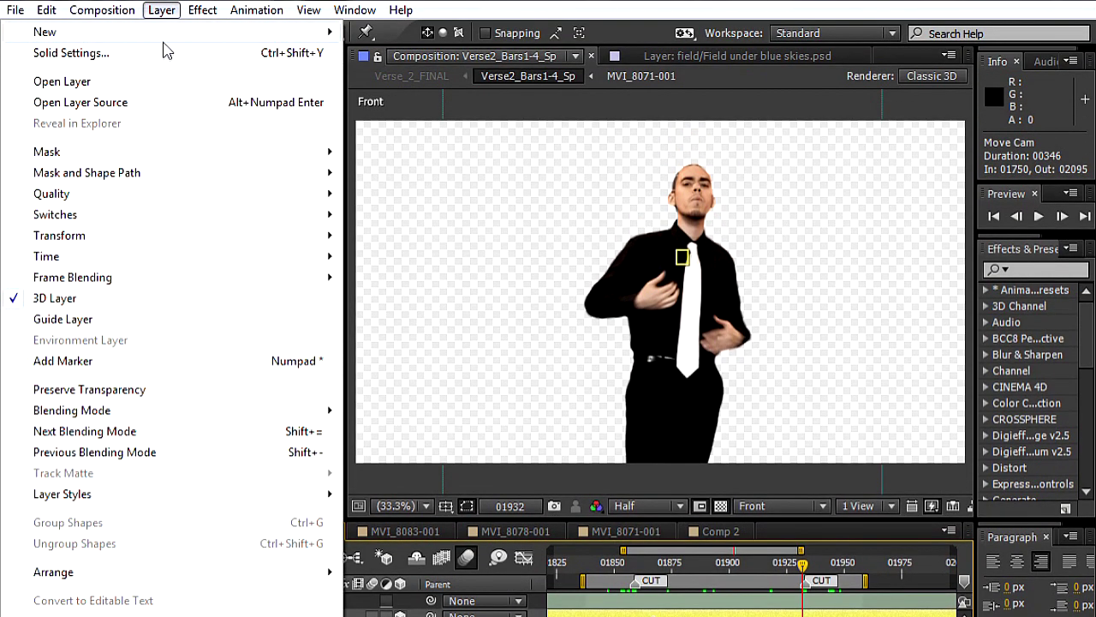
click(282, 252)
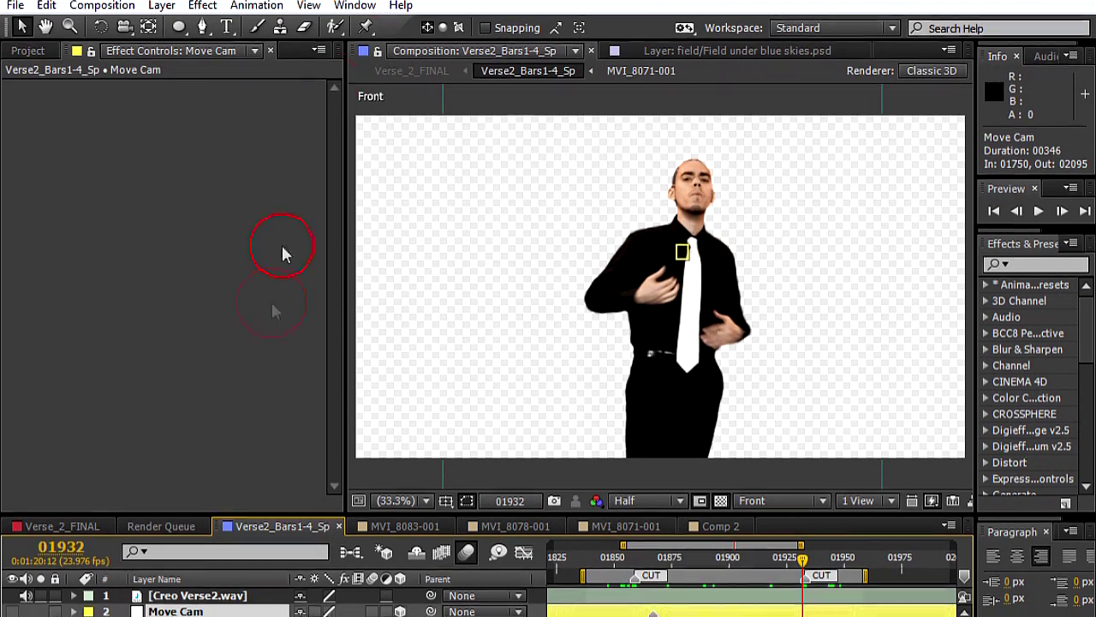
click(199, 550)
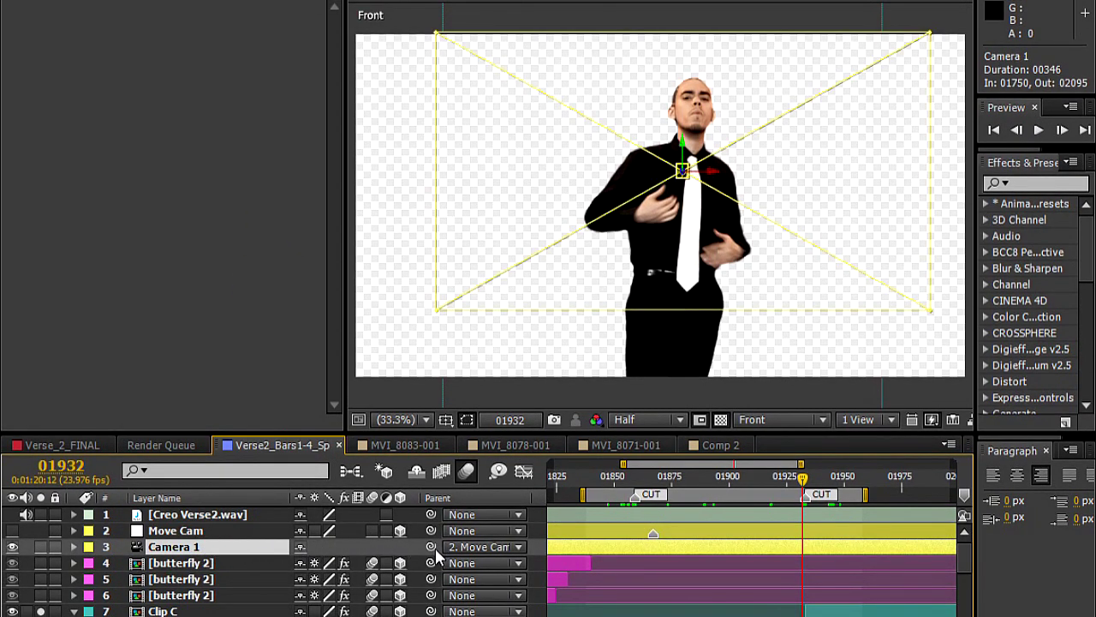
click(209, 532)
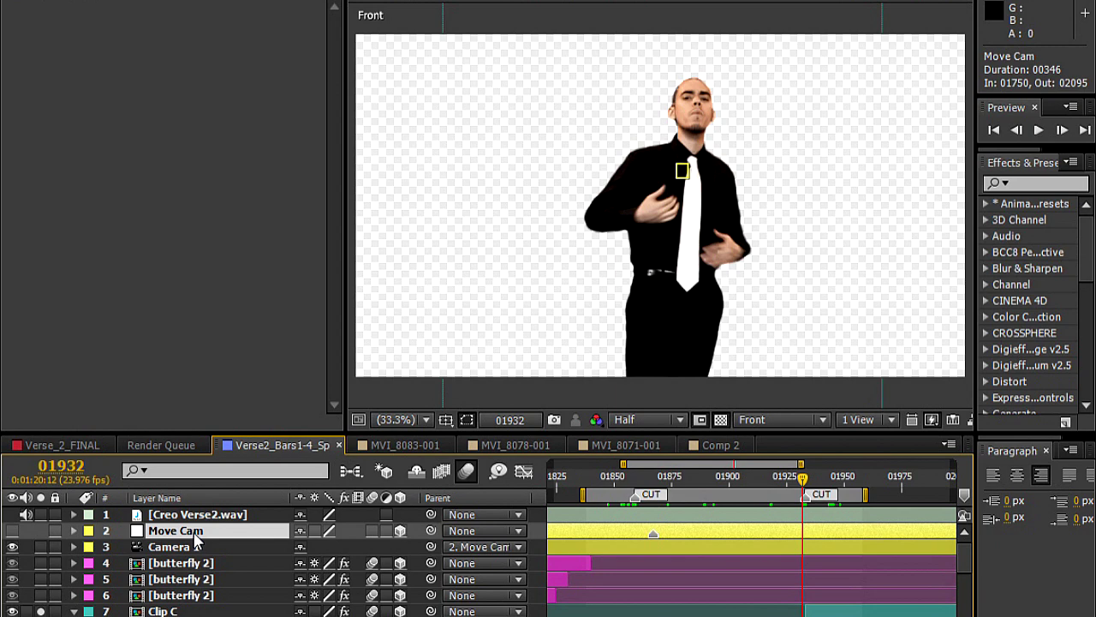
click(192, 552)
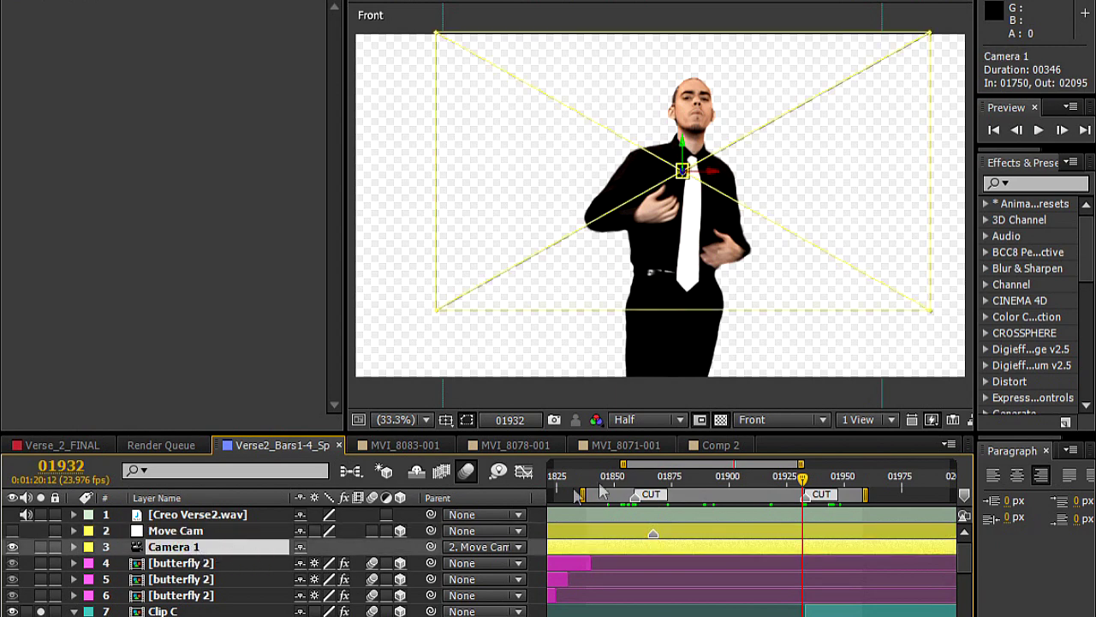
click(185, 532)
Reveal Move Cam's Position keyframes, view through Camera 1, and scrub around the first cut at 01856.
key(p)
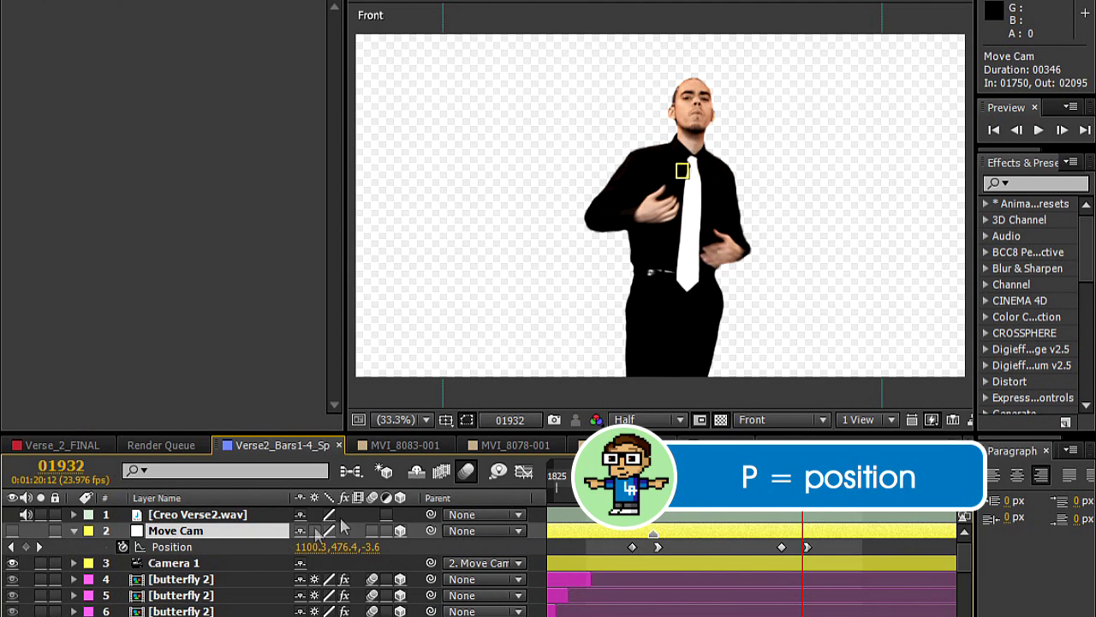
click(781, 420)
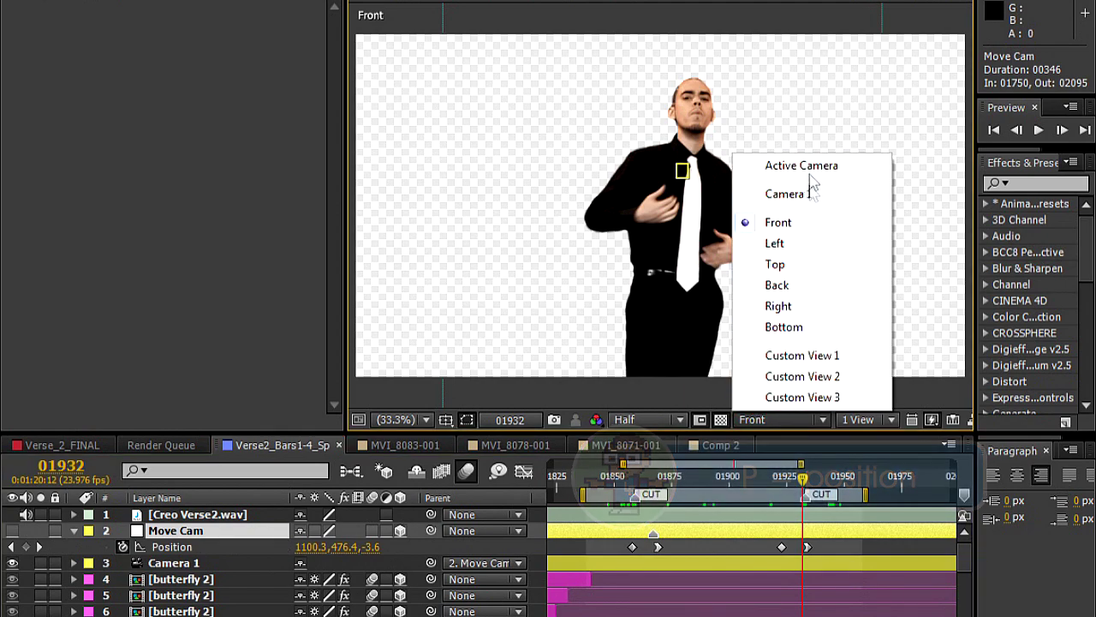
click(790, 190)
click(628, 476)
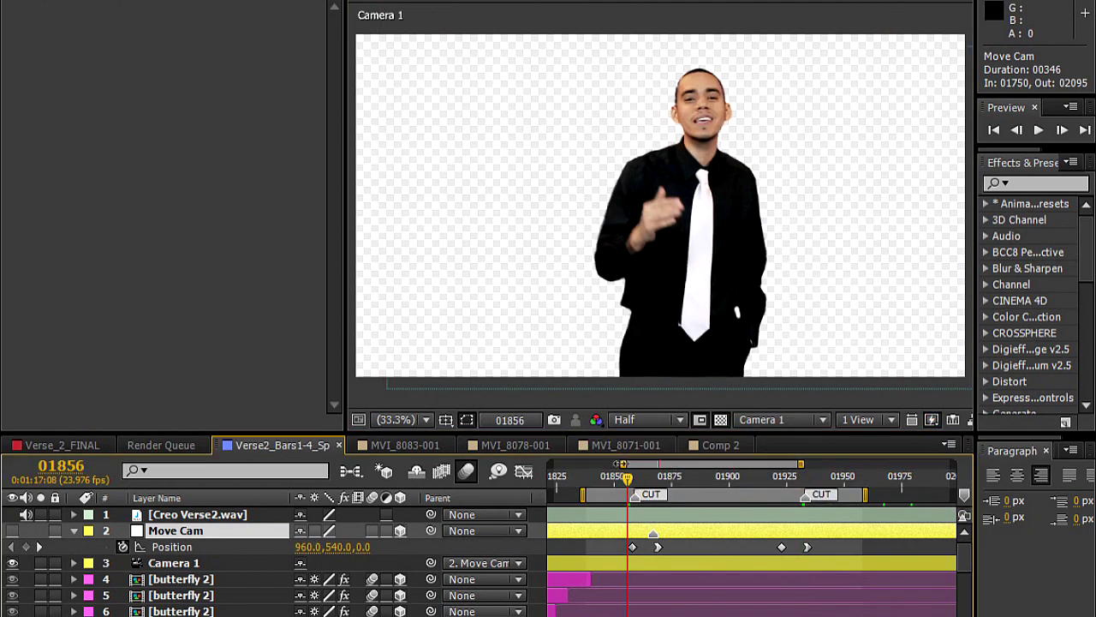
drag(629, 479, 619, 475)
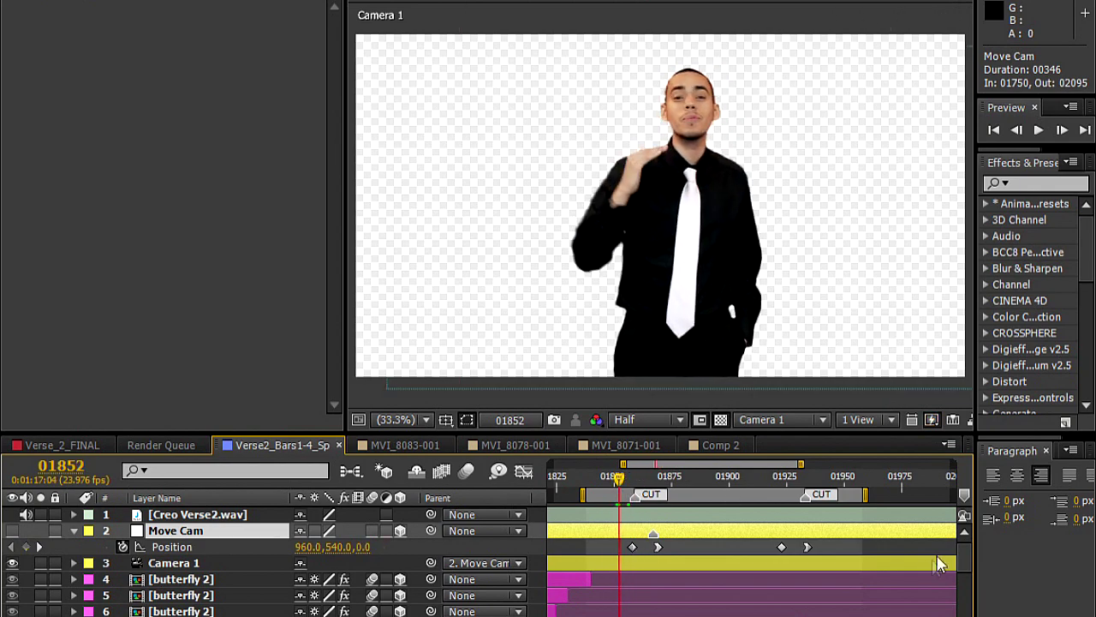
Scrub and play through the camera push, enable BG Blue's cyan backdrop, and return to 01840.
scroll(964, 562, down, 5)
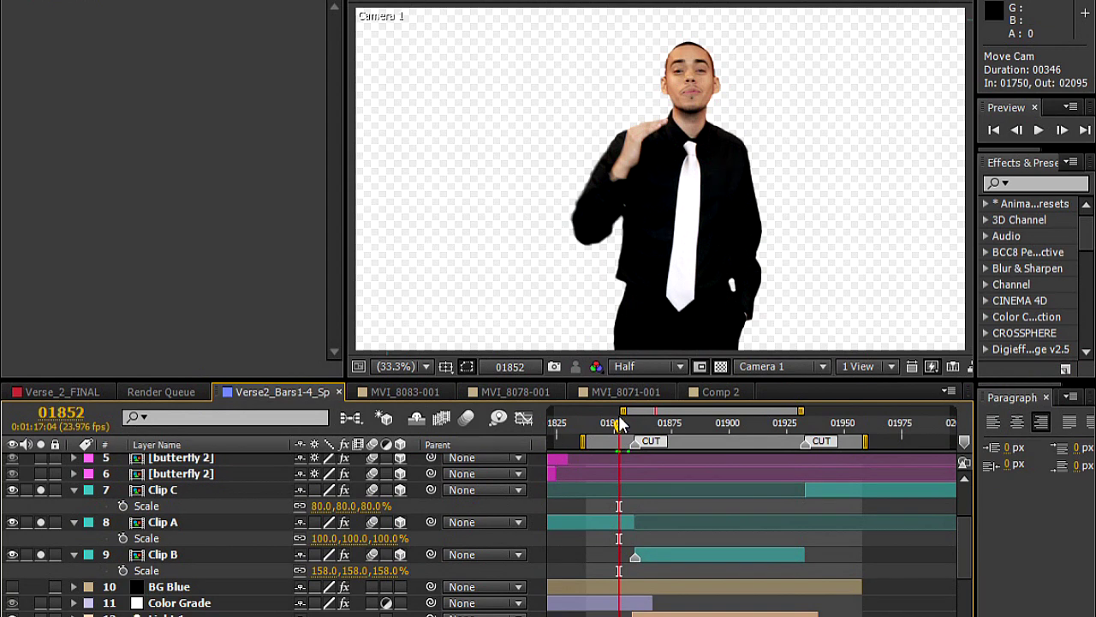
drag(619, 425, 808, 447)
key(space)
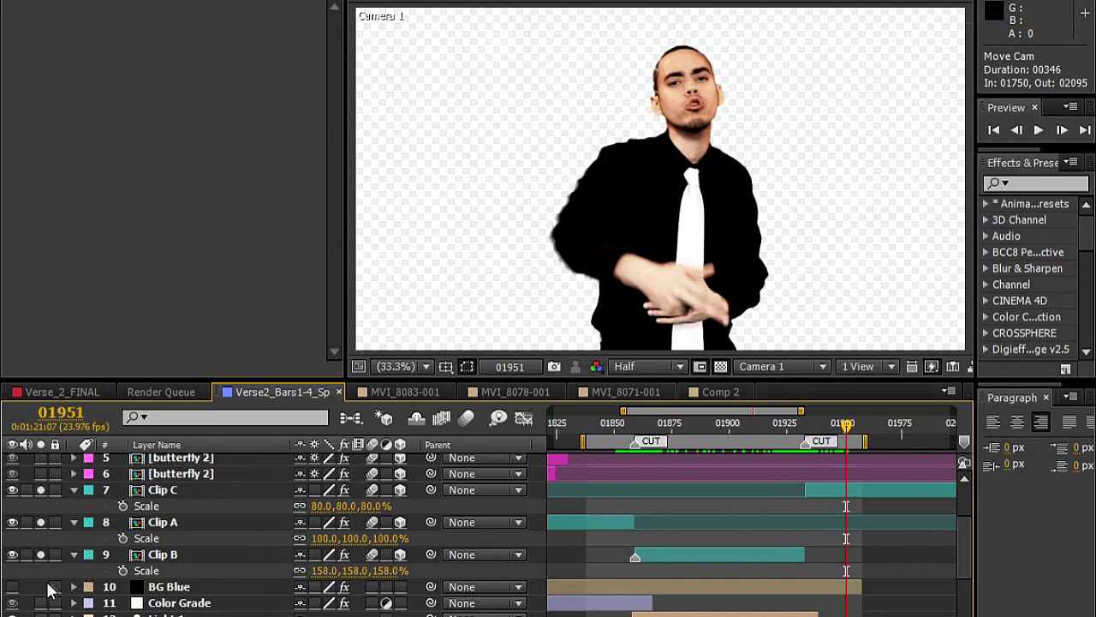
click(12, 586)
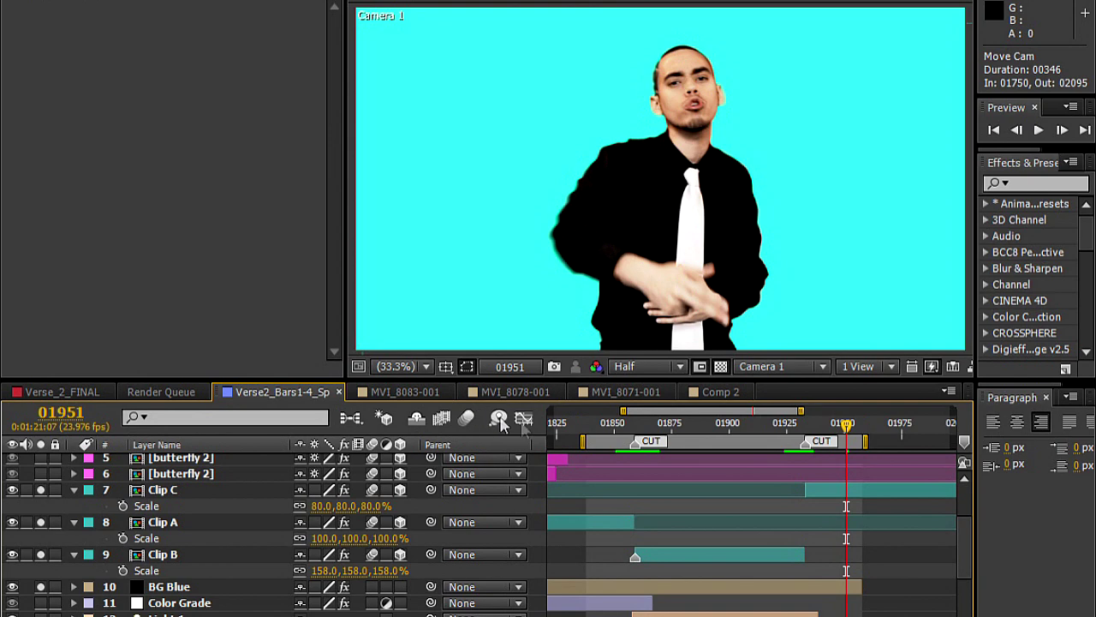
click(591, 422)
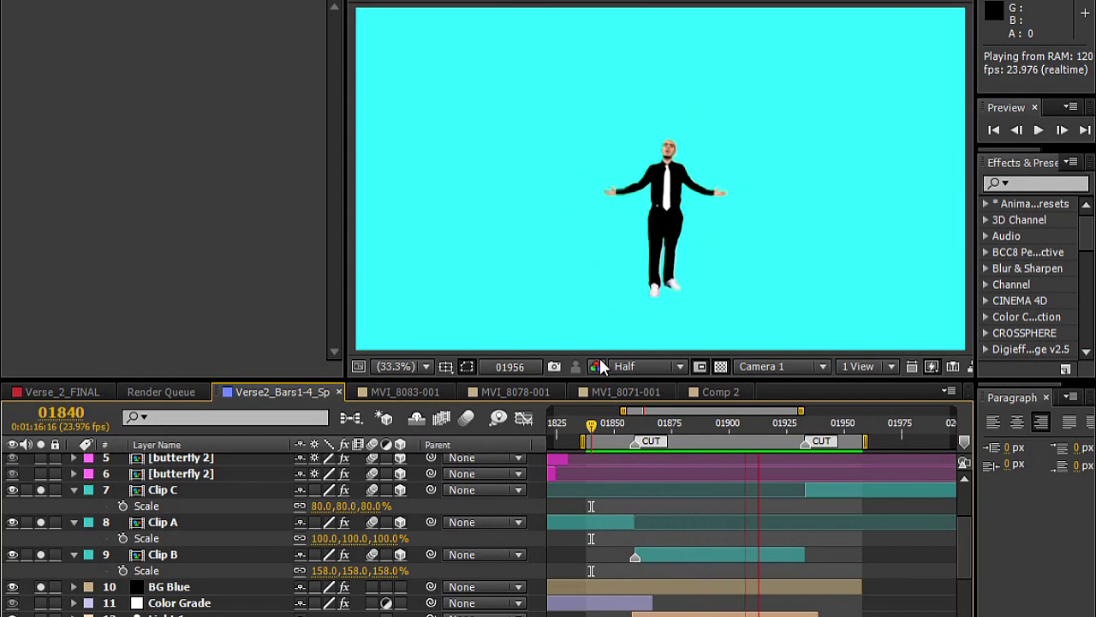
Stop the preview at frame 01848 and collapse Clip C's and Clip A's Scale properties.
key(space)
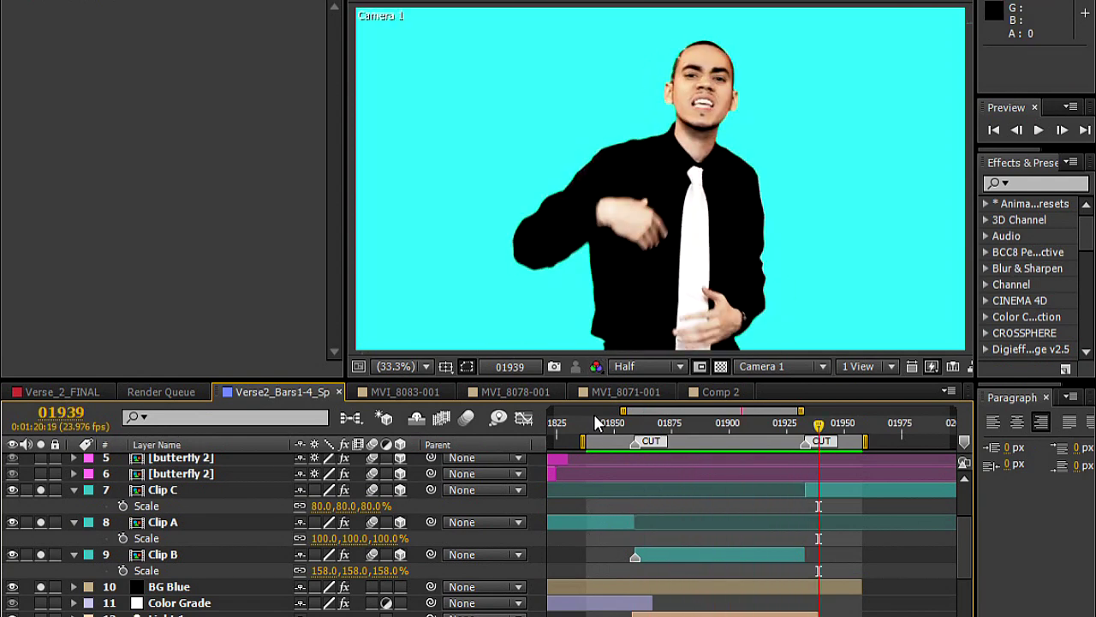
click(609, 423)
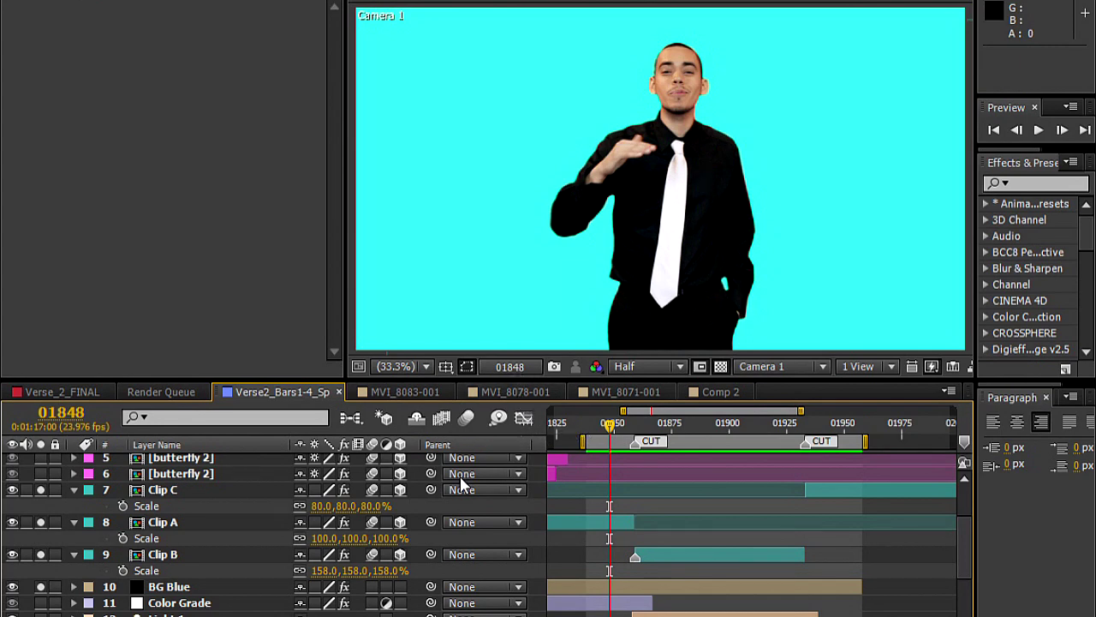
click(74, 491)
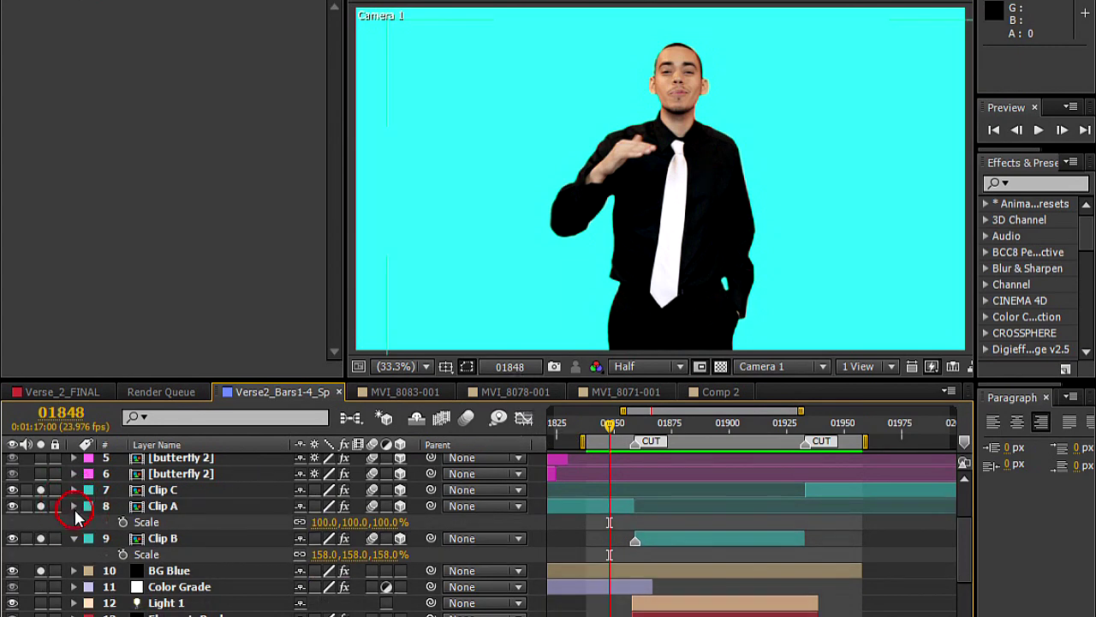
click(74, 506)
Collapse Clip B's Scale property and move to frame 01858 to view the sky composite.
click(74, 521)
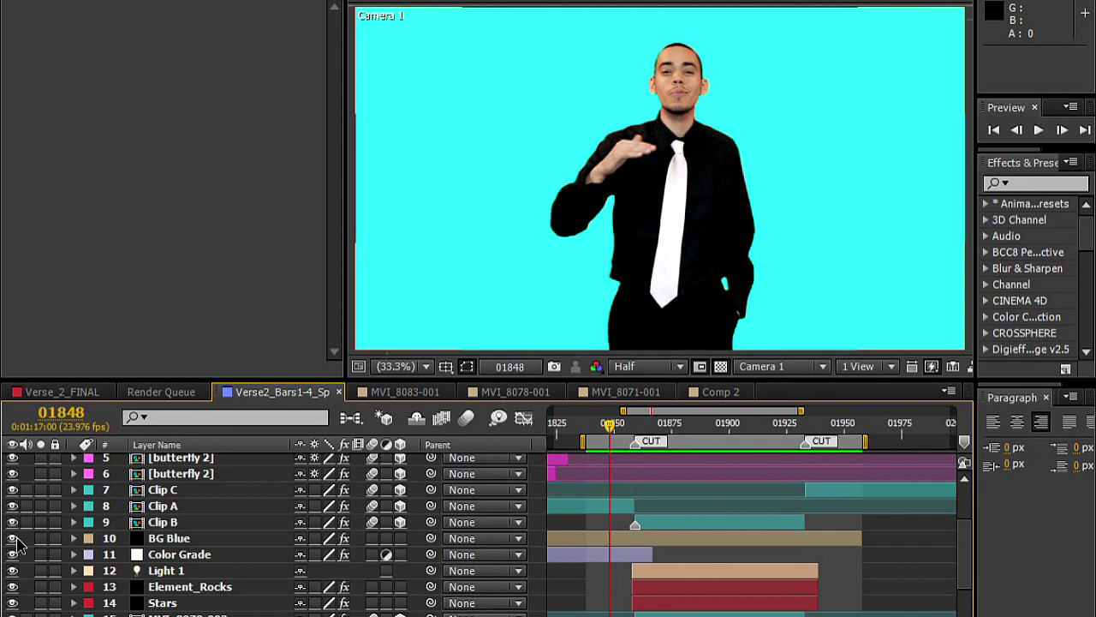
drag(609, 423, 638, 428)
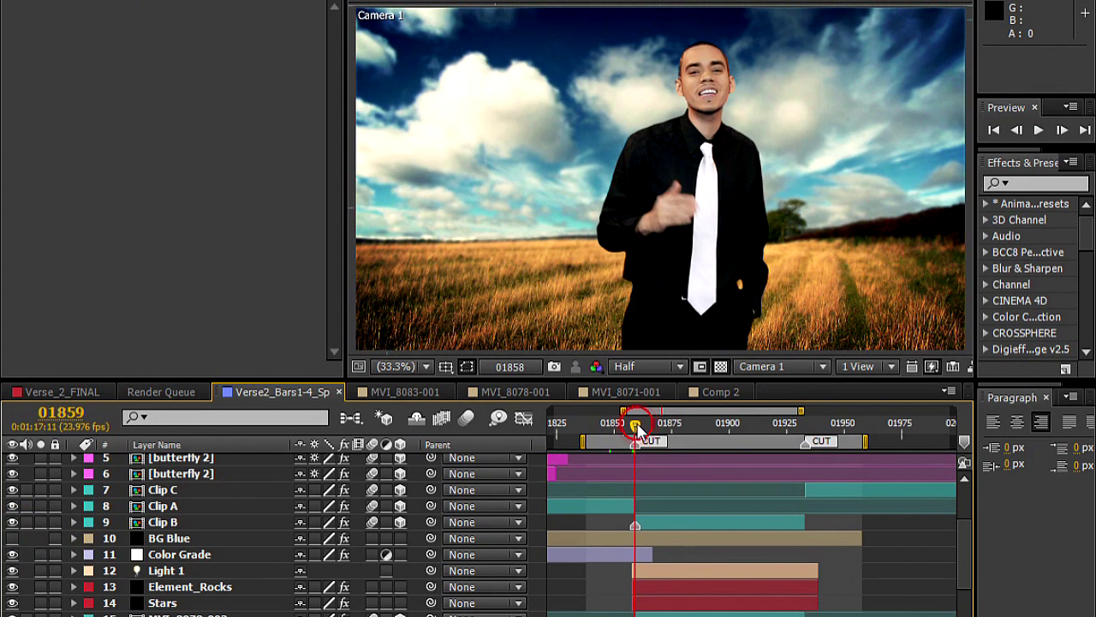